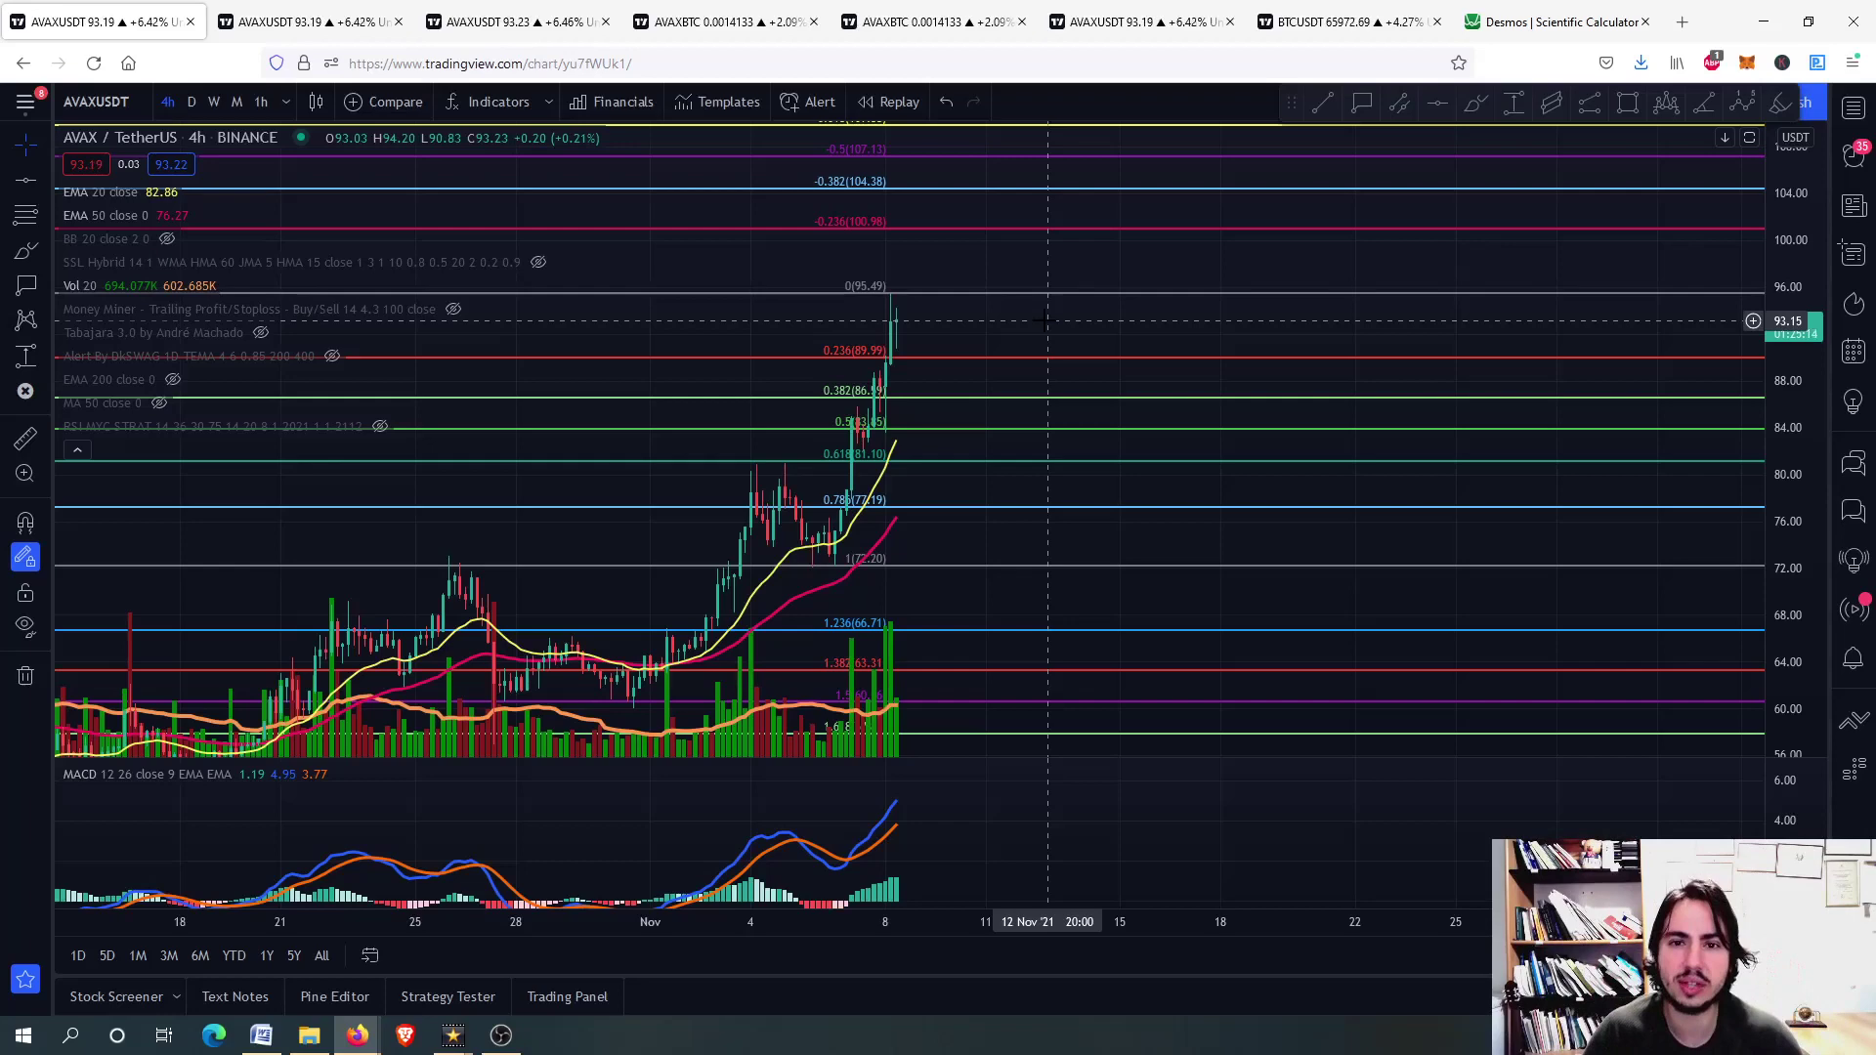
# - Select the Fibonacci retracement drawing and enlarge the MACD pane to fill the chart
pyautogui.scroll(3, 887, 337)
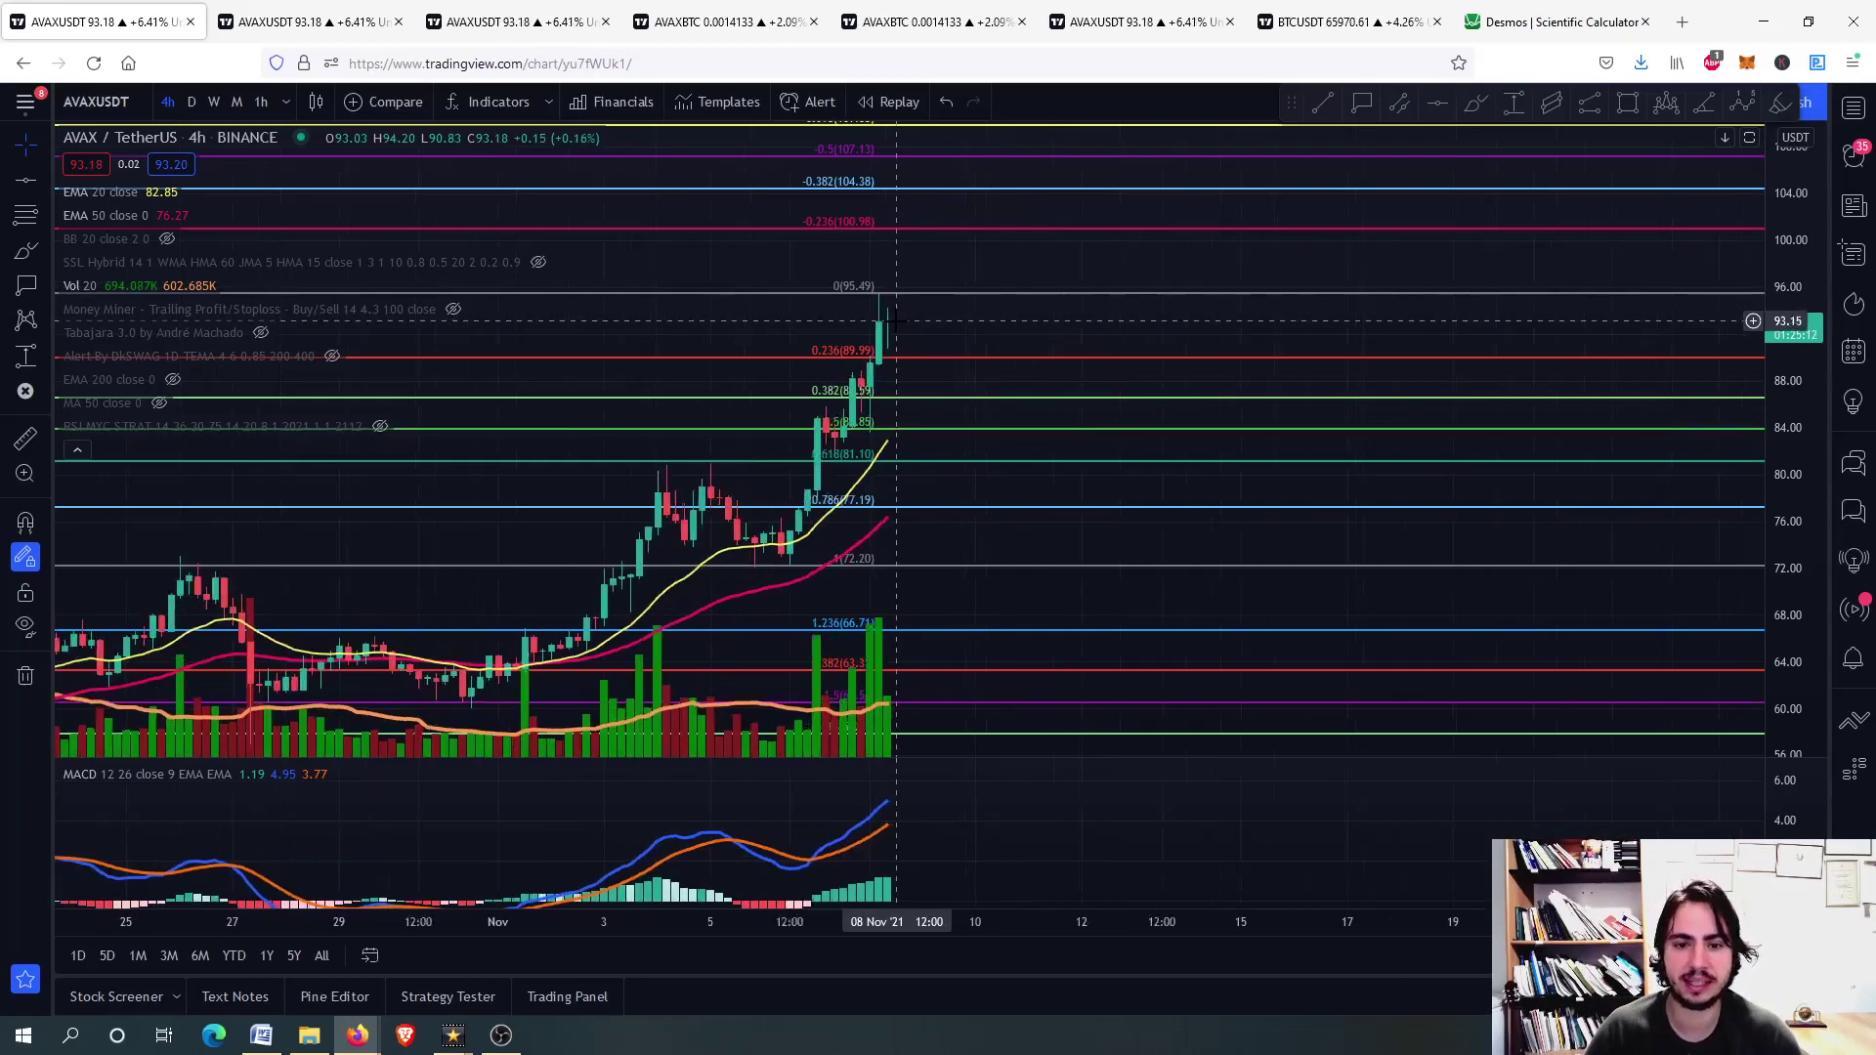
pyautogui.scroll(2, 889, 335)
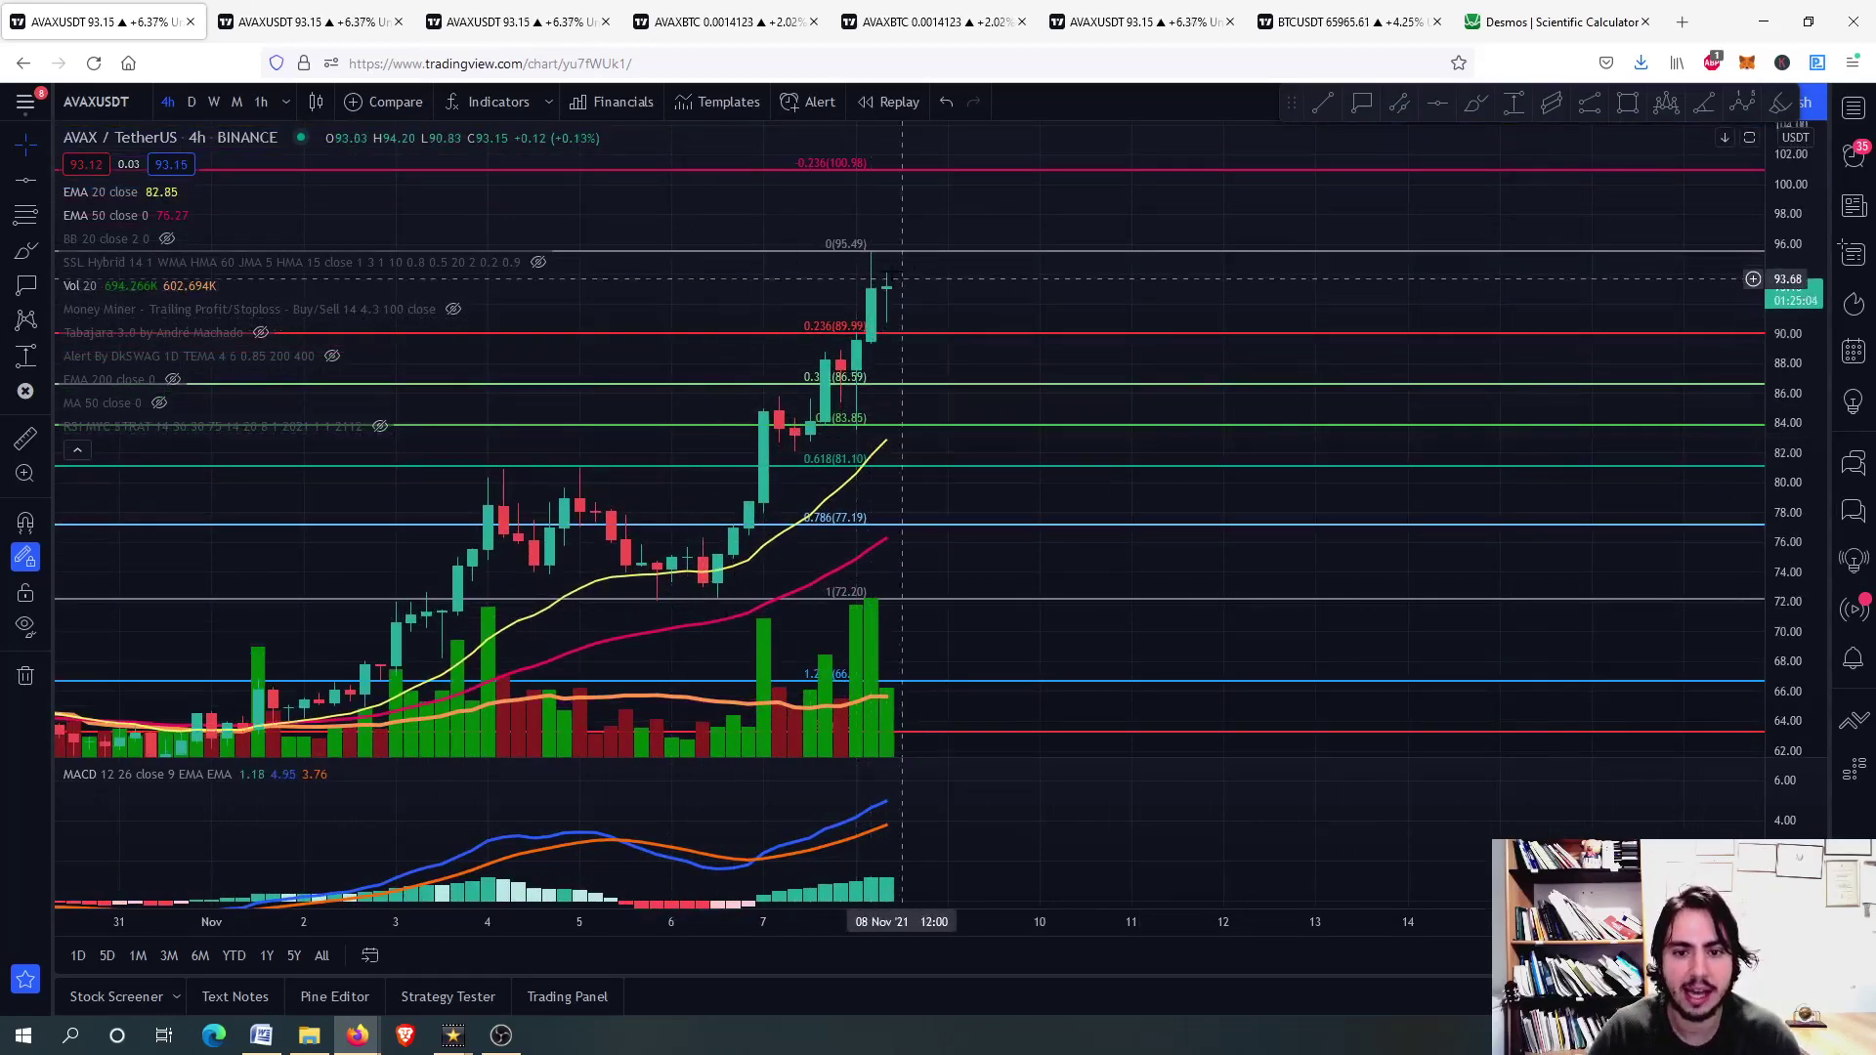
pyautogui.click(875, 263)
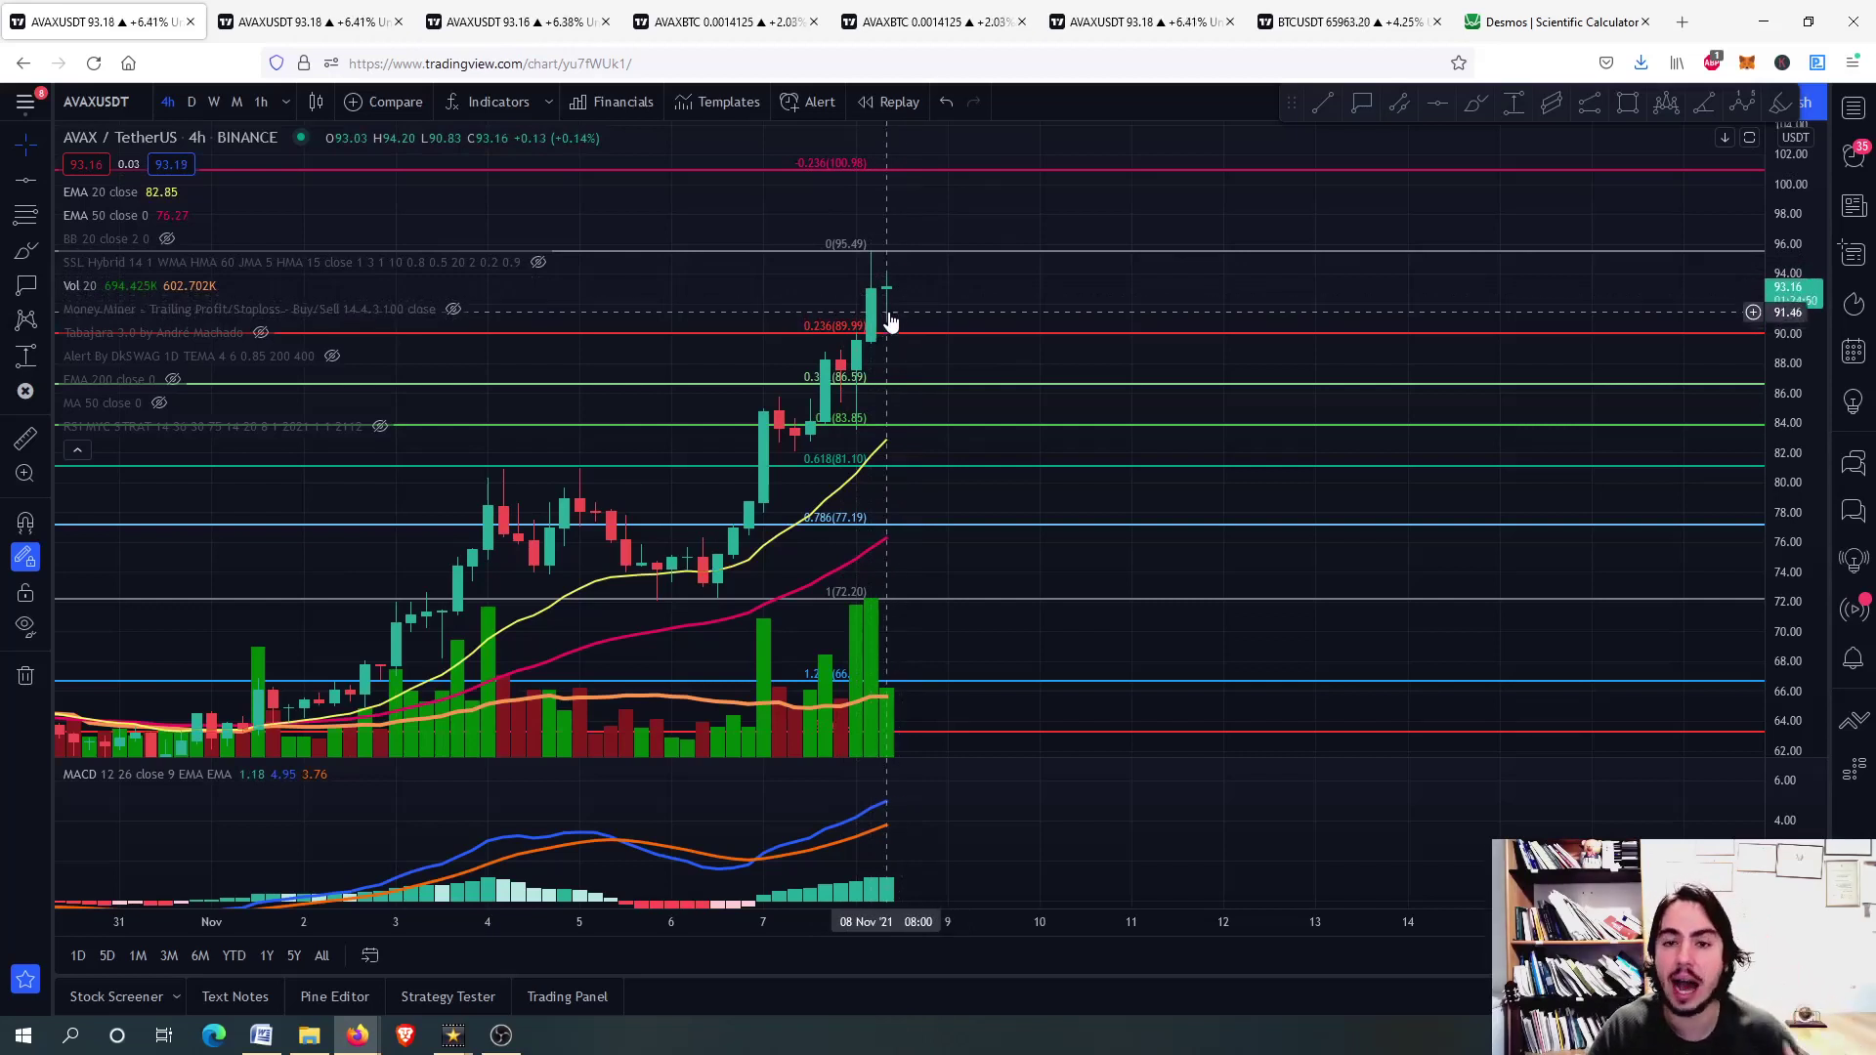
pyautogui.doubleClick(995, 817)
pyautogui.scroll(-5, 858, 533)
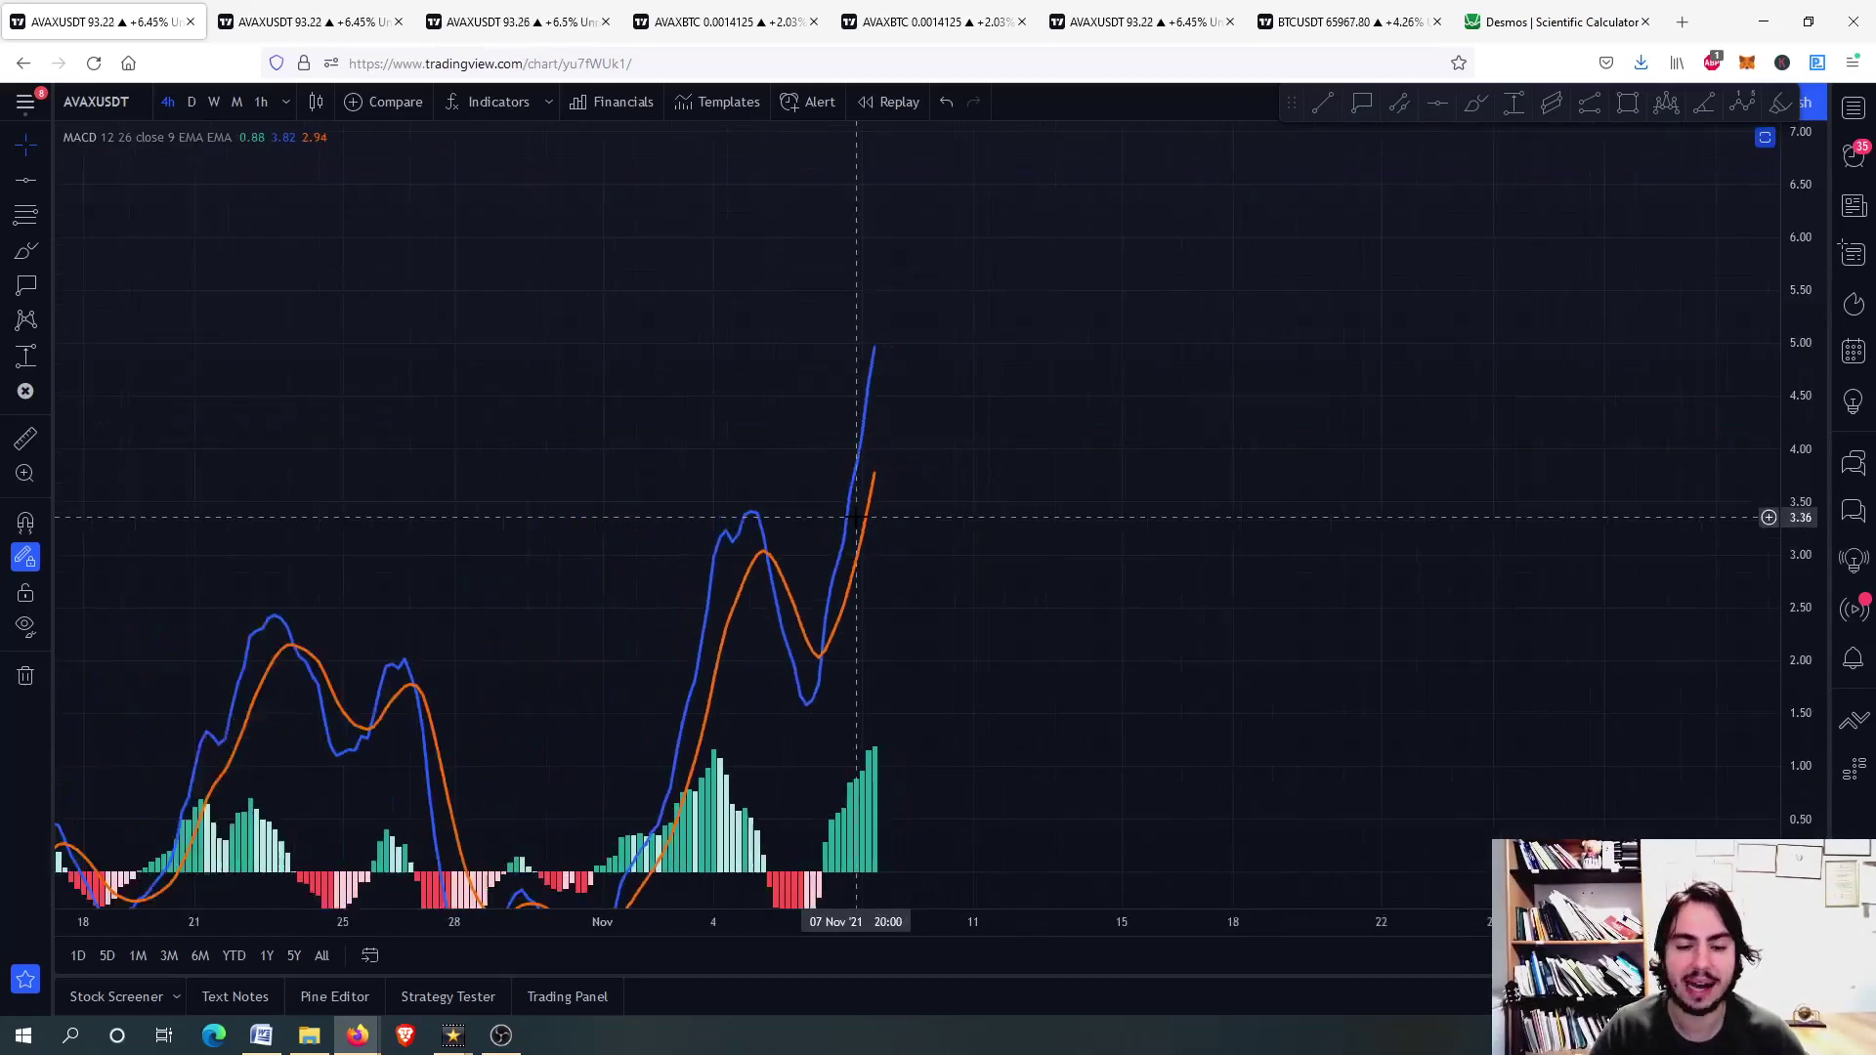
pyautogui.scroll(2, 773, 555)
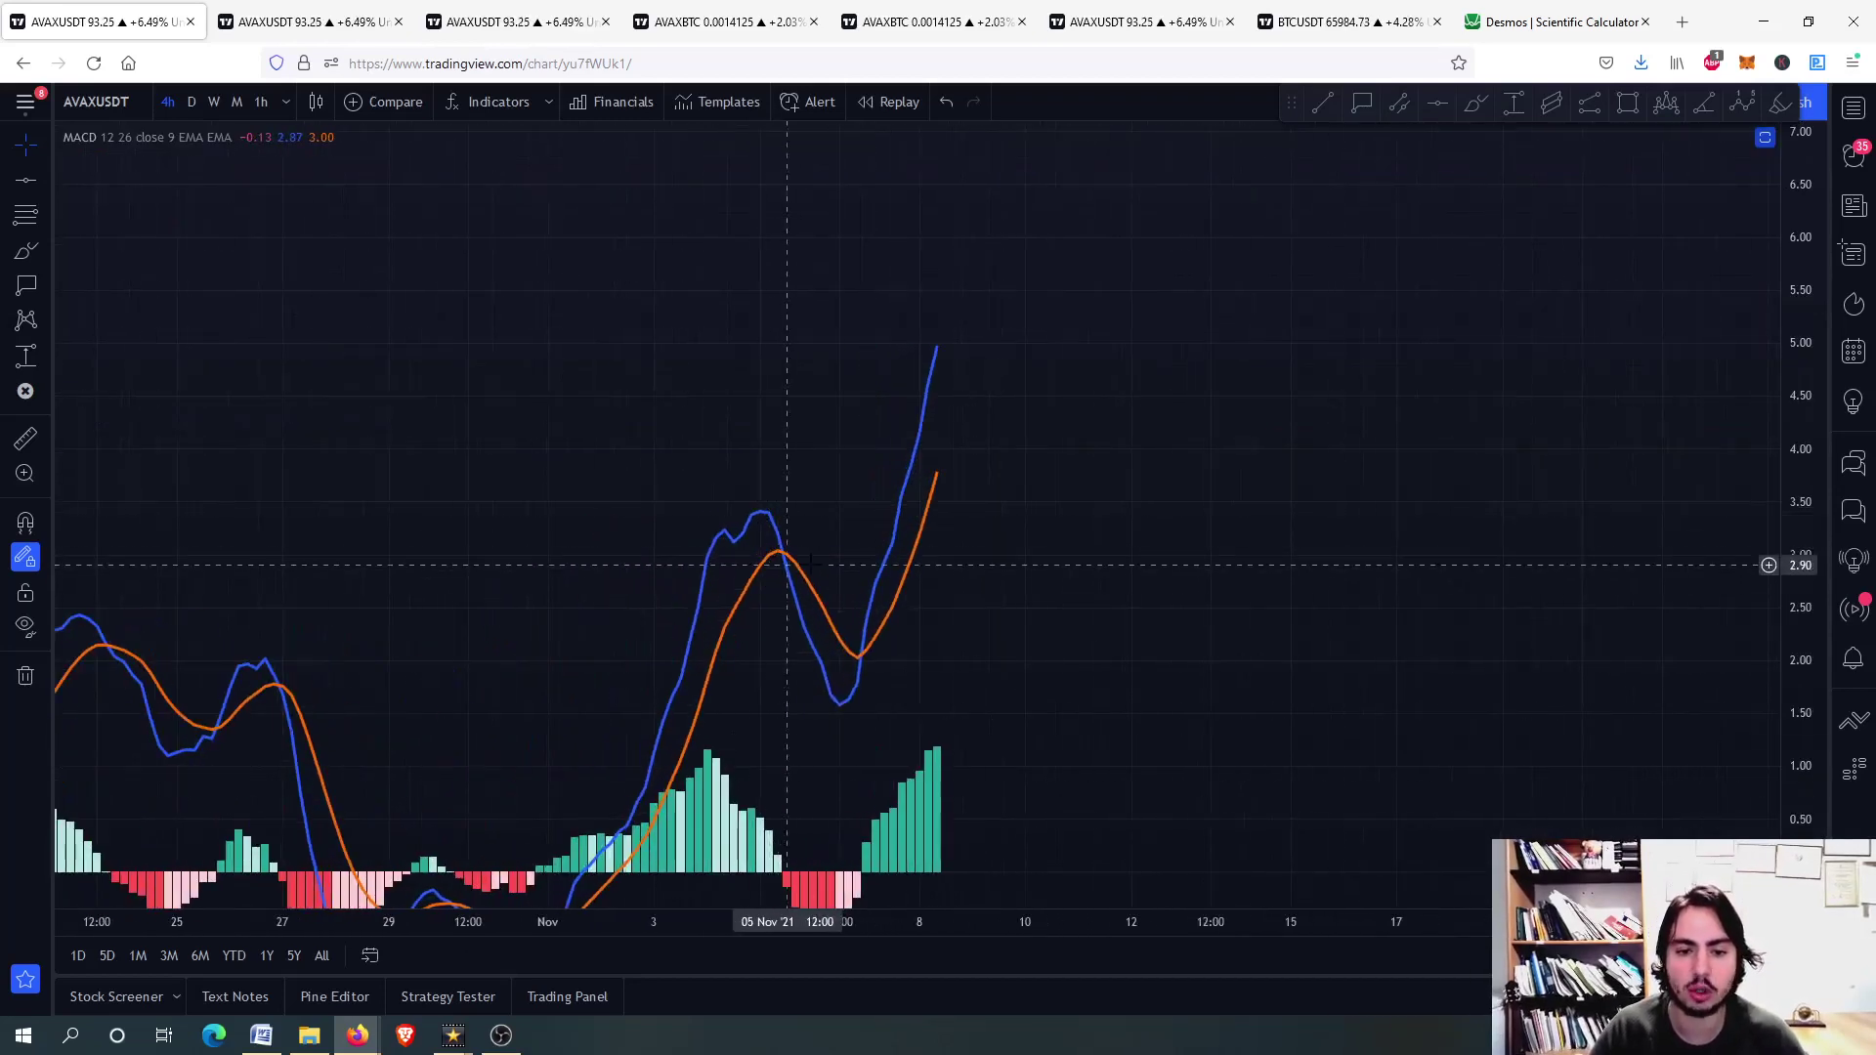
pyautogui.scroll(-4, 988, 586)
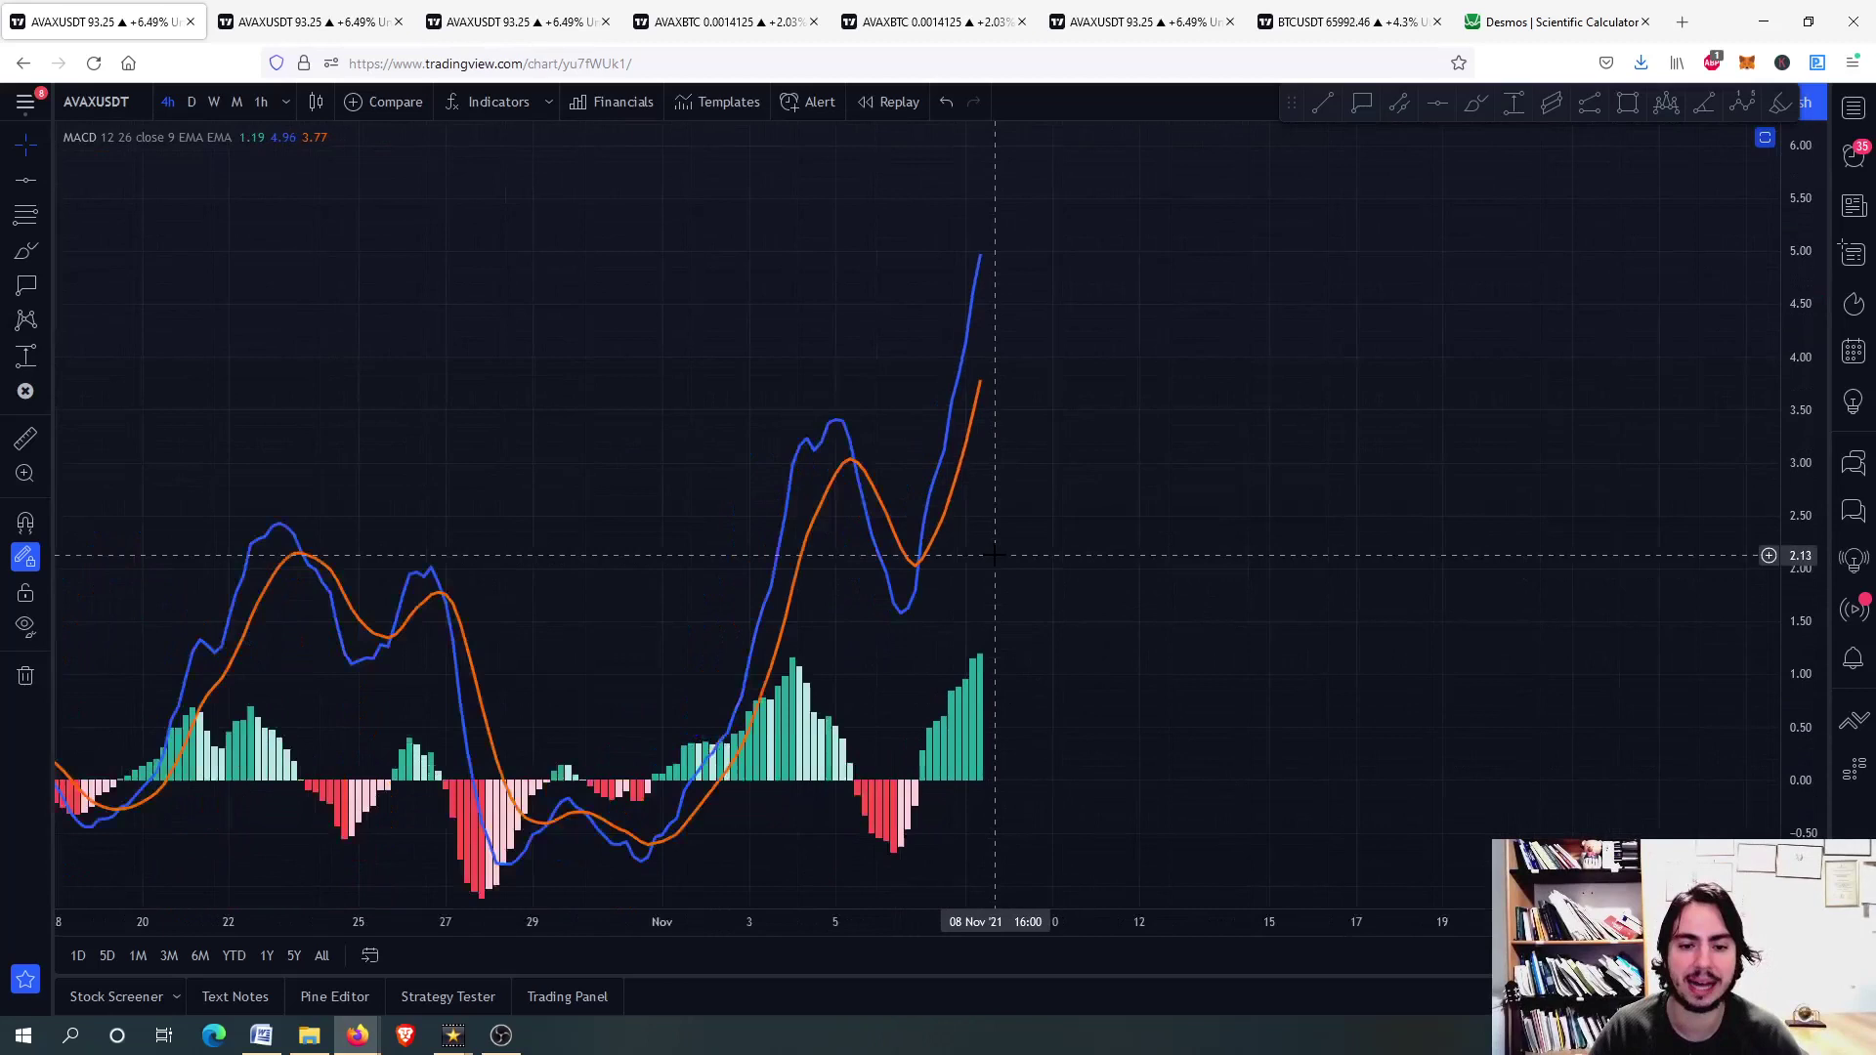
# - Trace the MACD line and circle the earlier crossover with cyan brush strokes
pyautogui.click(1475, 101)
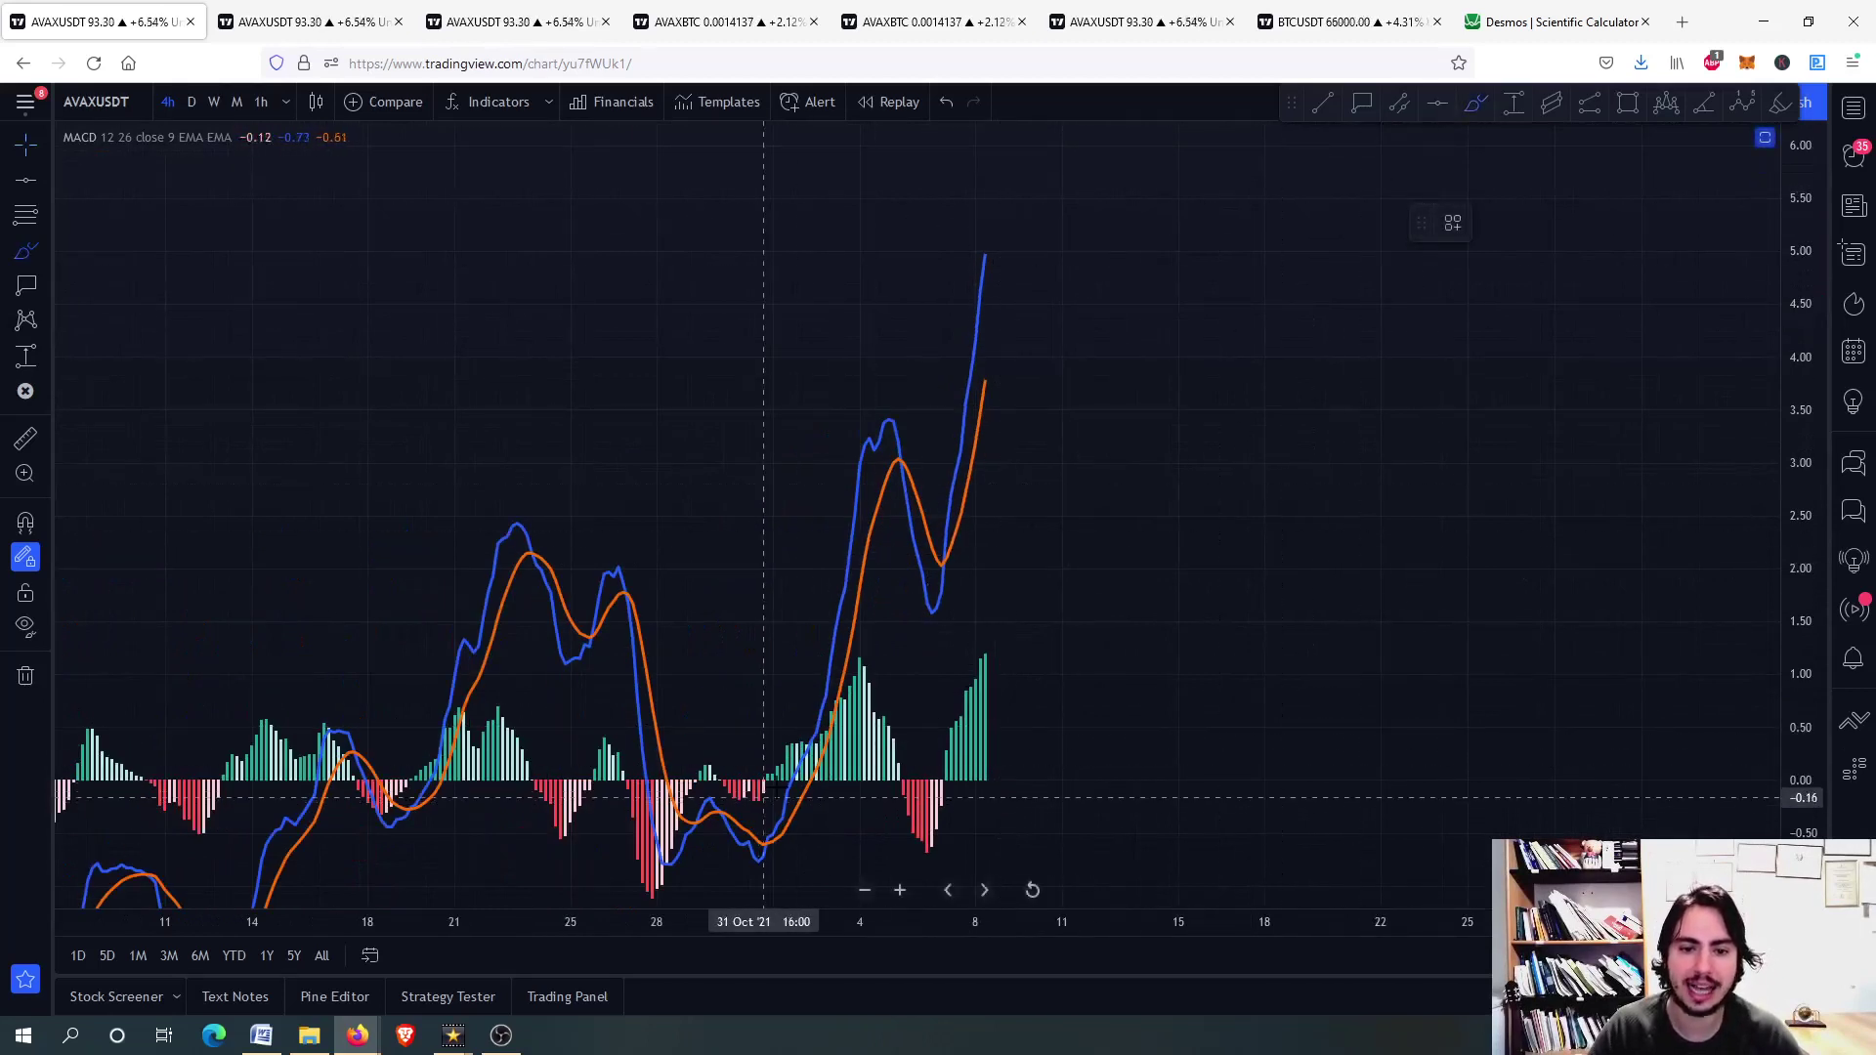
pyautogui.moveTo(811, 731)
pyautogui.mouseDown()
pyautogui.moveTo(899, 466)
pyautogui.moveTo(933, 608)
pyautogui.moveTo(985, 290)
pyautogui.mouseUp()
pyautogui.moveTo(888, 467); pyautogui.dragTo(942, 456)
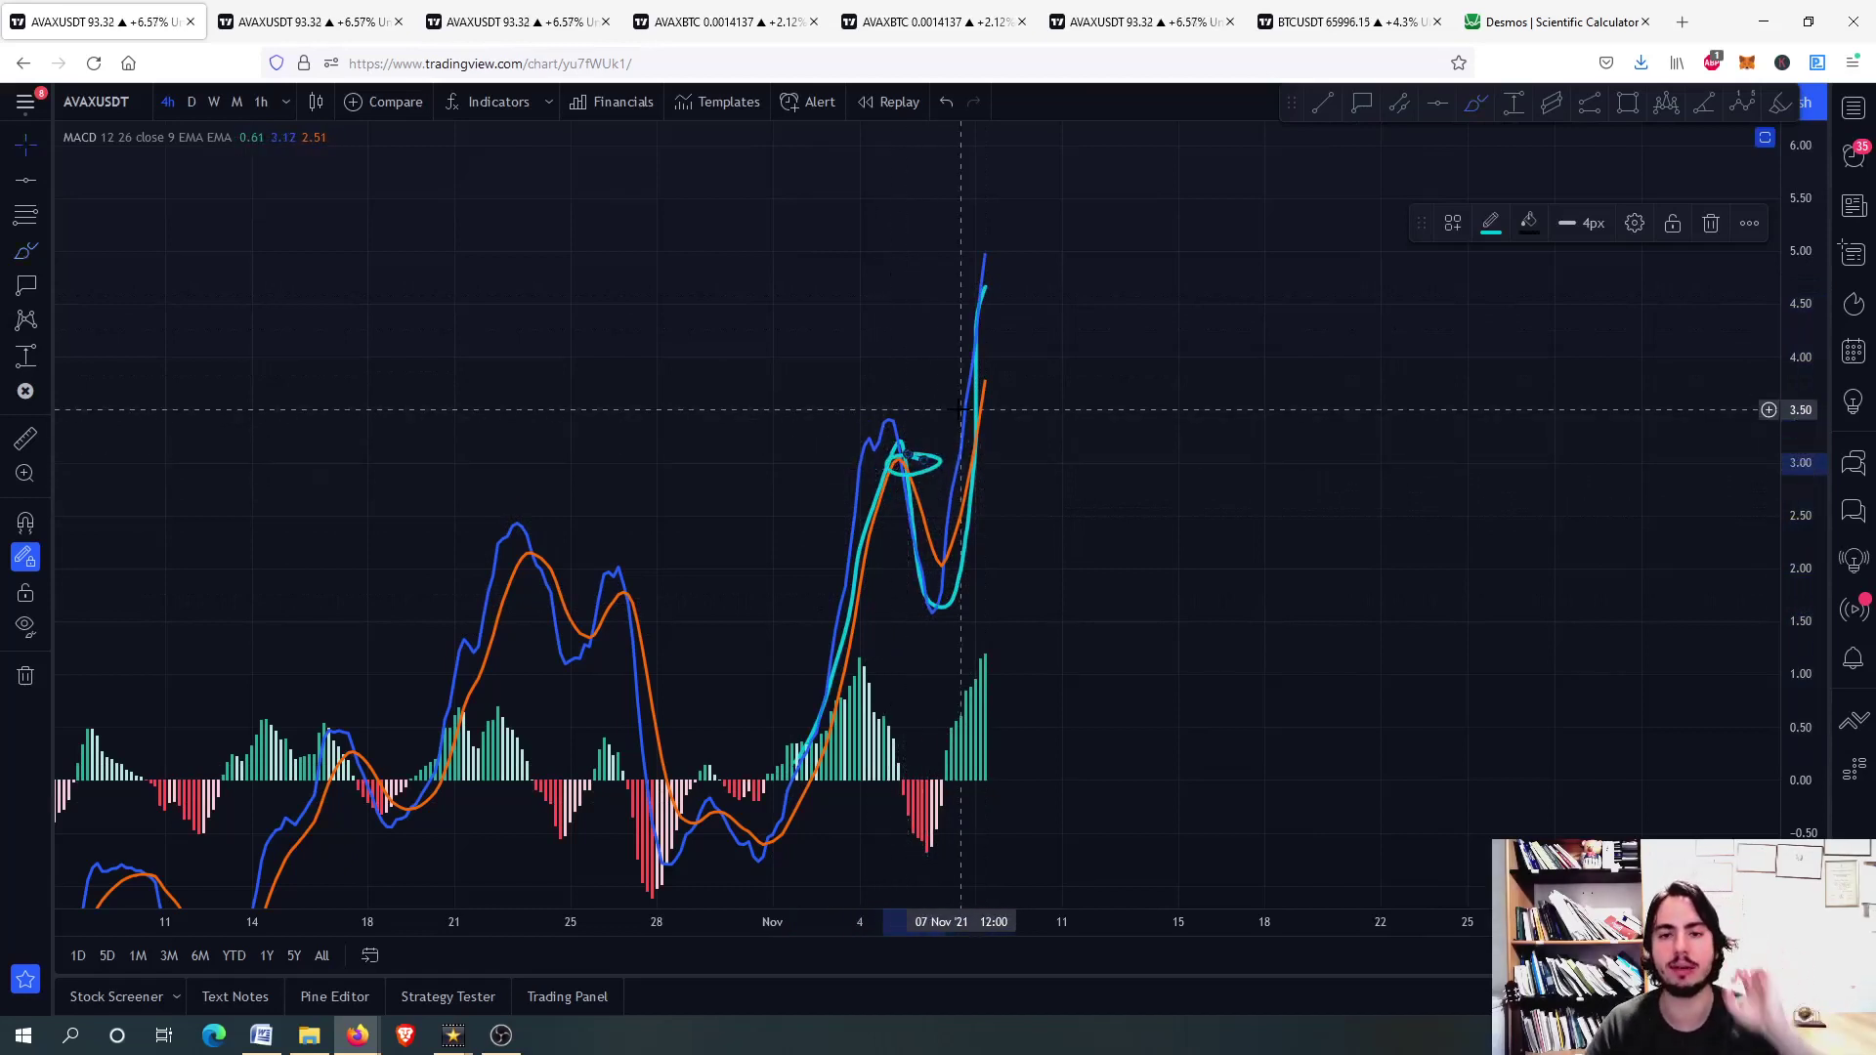
pyautogui.scroll(3, 985, 537)
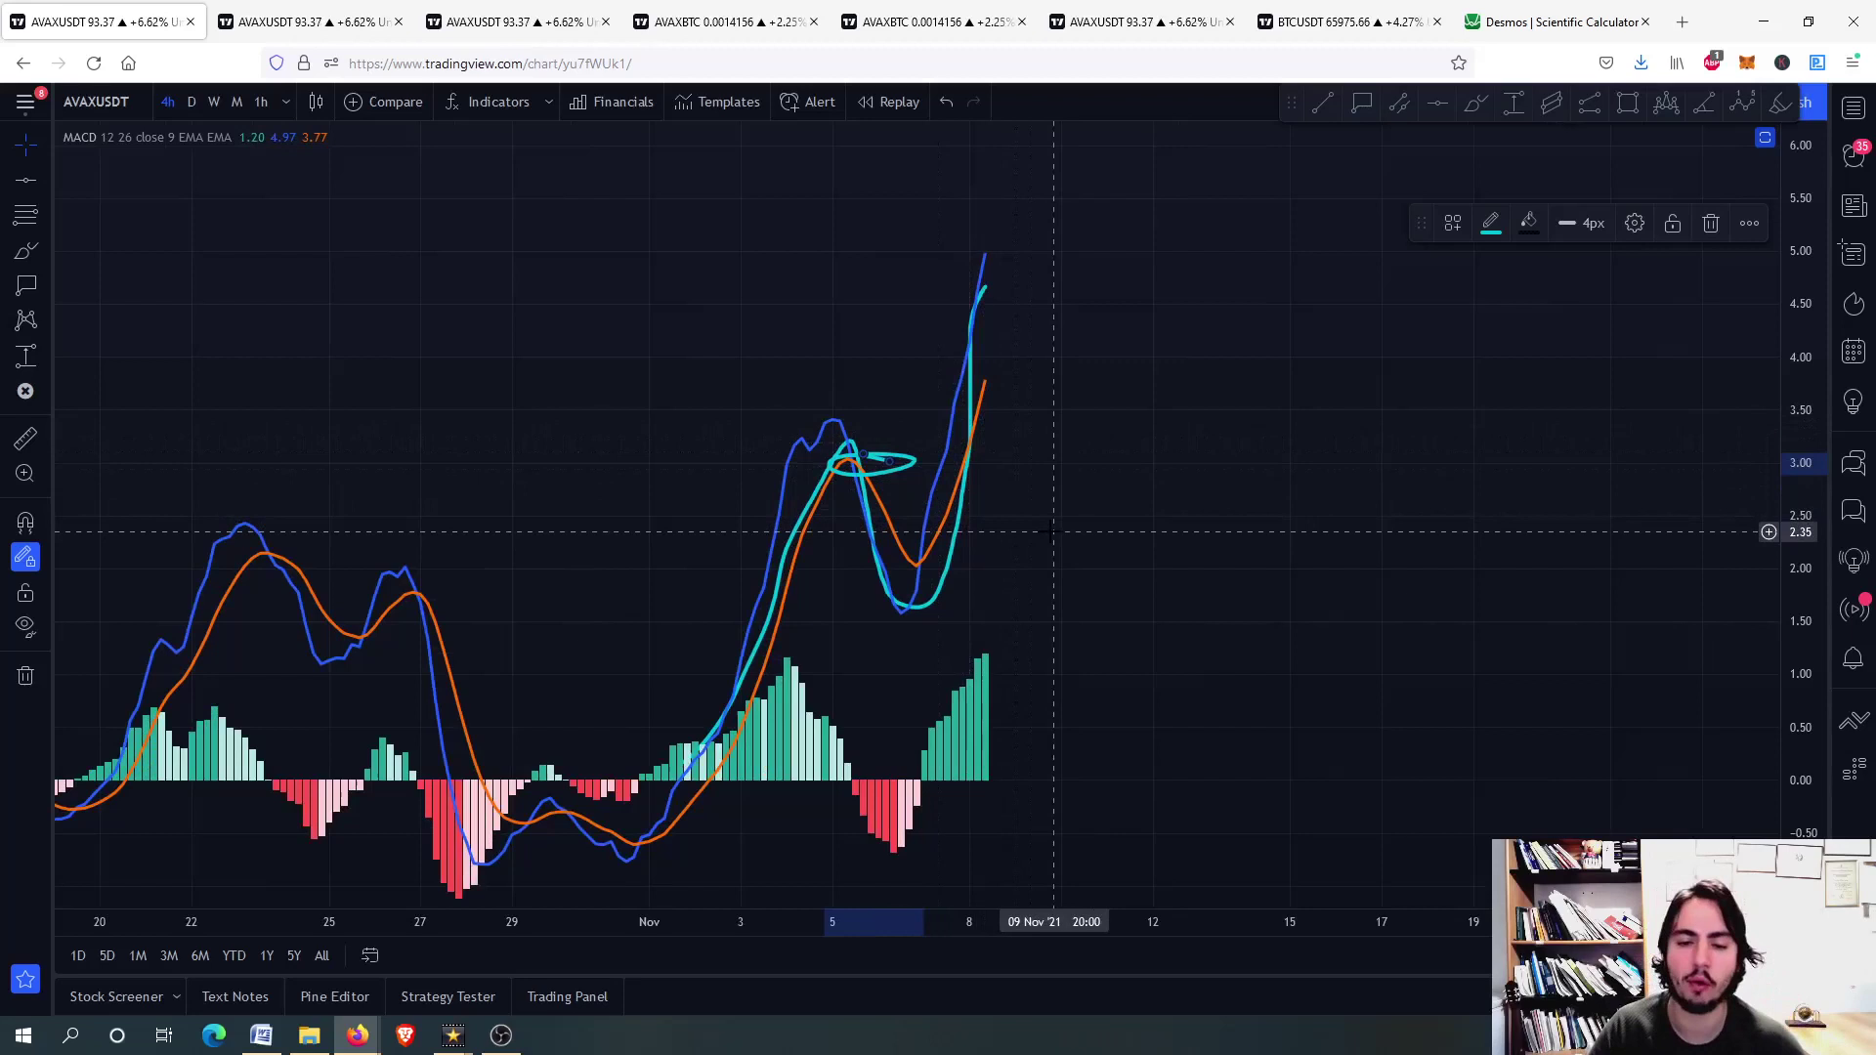
pyautogui.rightClick(1054, 533)
pyautogui.click(1053, 532)
pyautogui.scroll(3, 1053, 532)
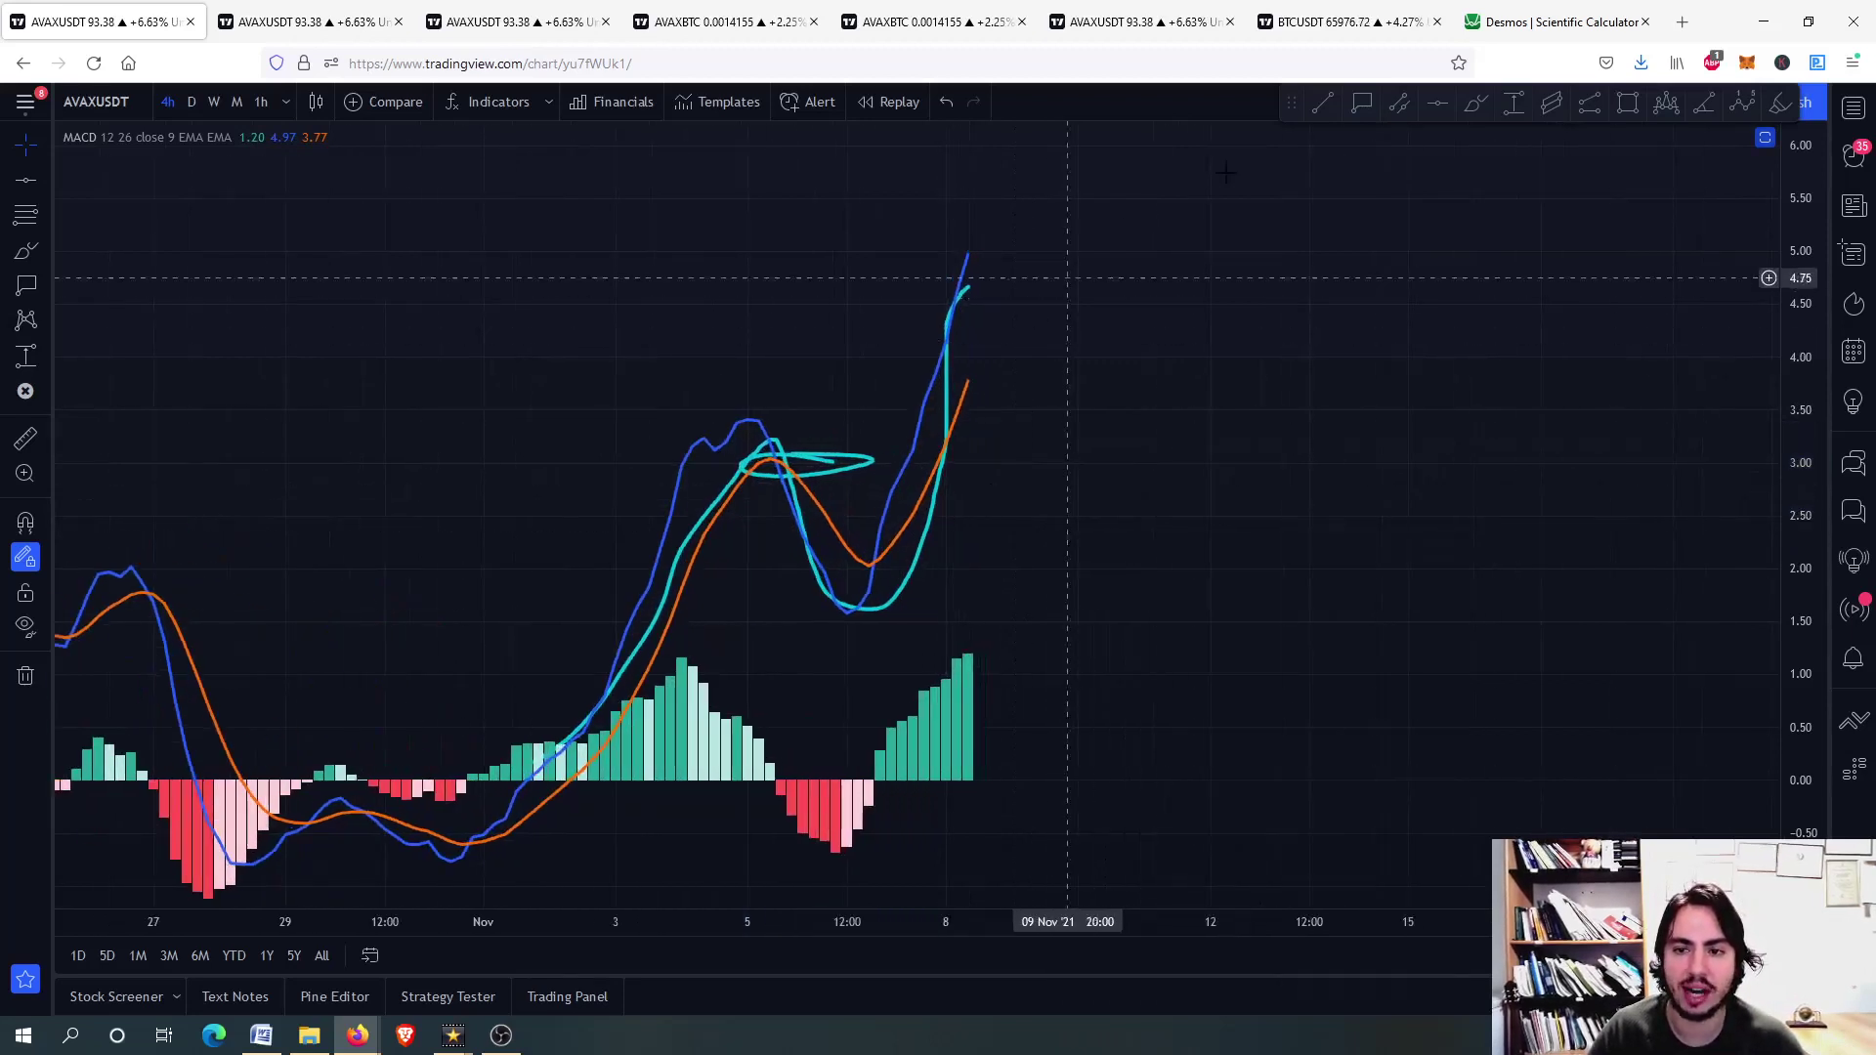
# - Sketch a projected MACD peak and rollover with the signal line, then switch to the other AVAX 4h chart
pyautogui.click(1478, 105)
pyautogui.moveTo(965, 257)
pyautogui.mouseDown()
pyautogui.moveTo(982, 244)
pyautogui.moveTo(1056, 437)
pyautogui.mouseUp()
pyautogui.moveTo(968, 387); pyautogui.dragTo(1045, 313)
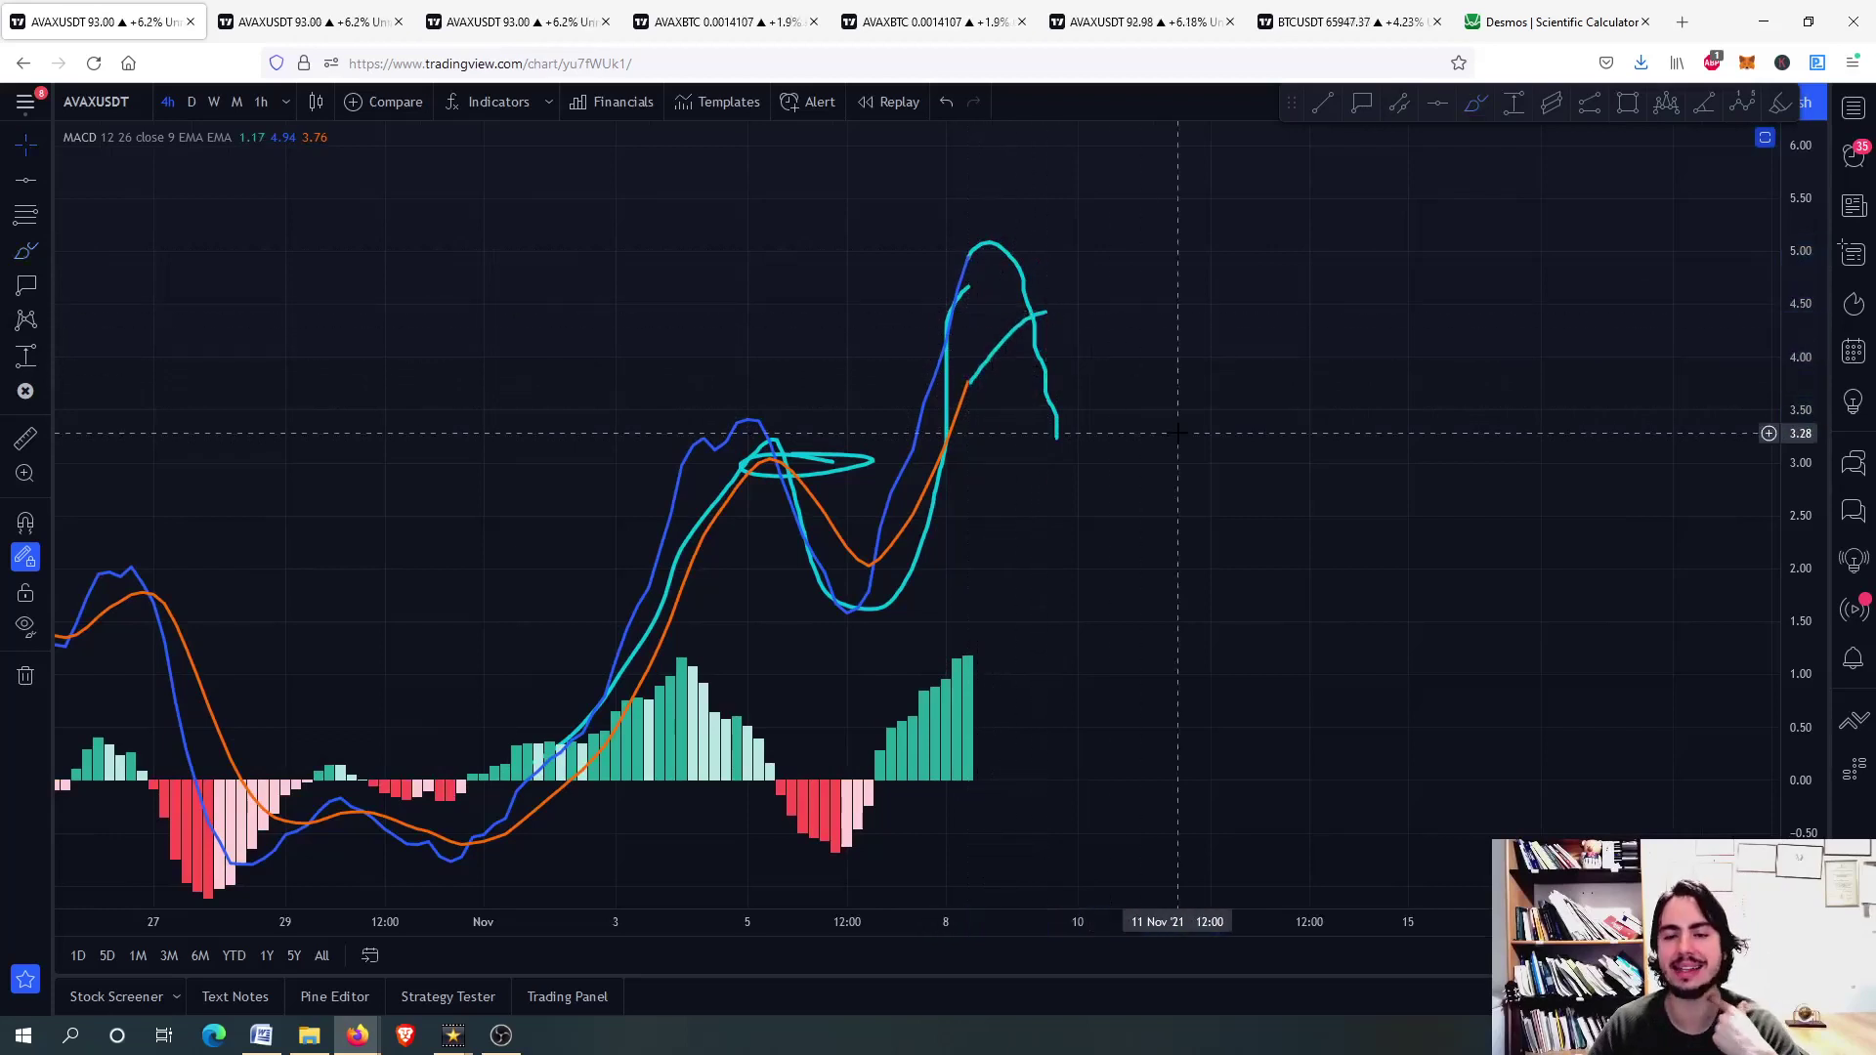
pyautogui.click(322, 12)
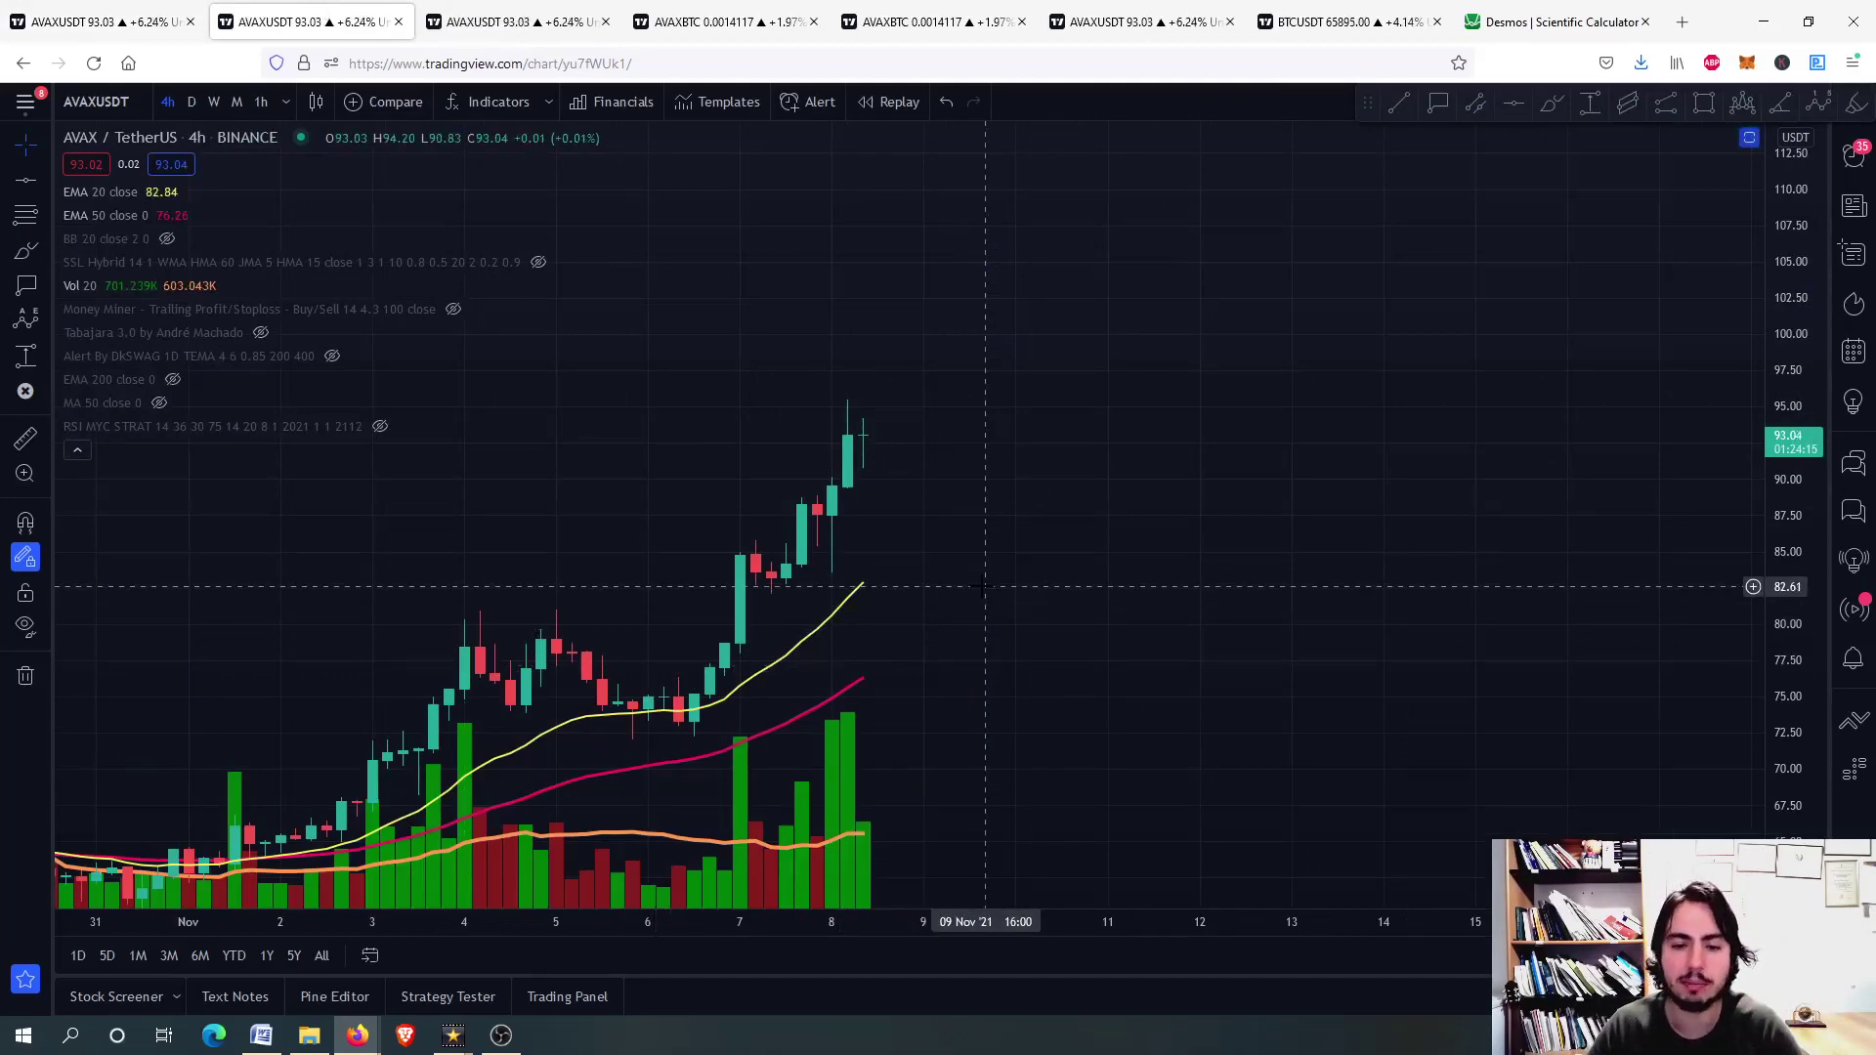
# - Maximise and restore the RSI, CCI, Stoch RSI and Fisher panes in turn
pyautogui.doubleClick(975, 674)
pyautogui.doubleClick(981, 576)
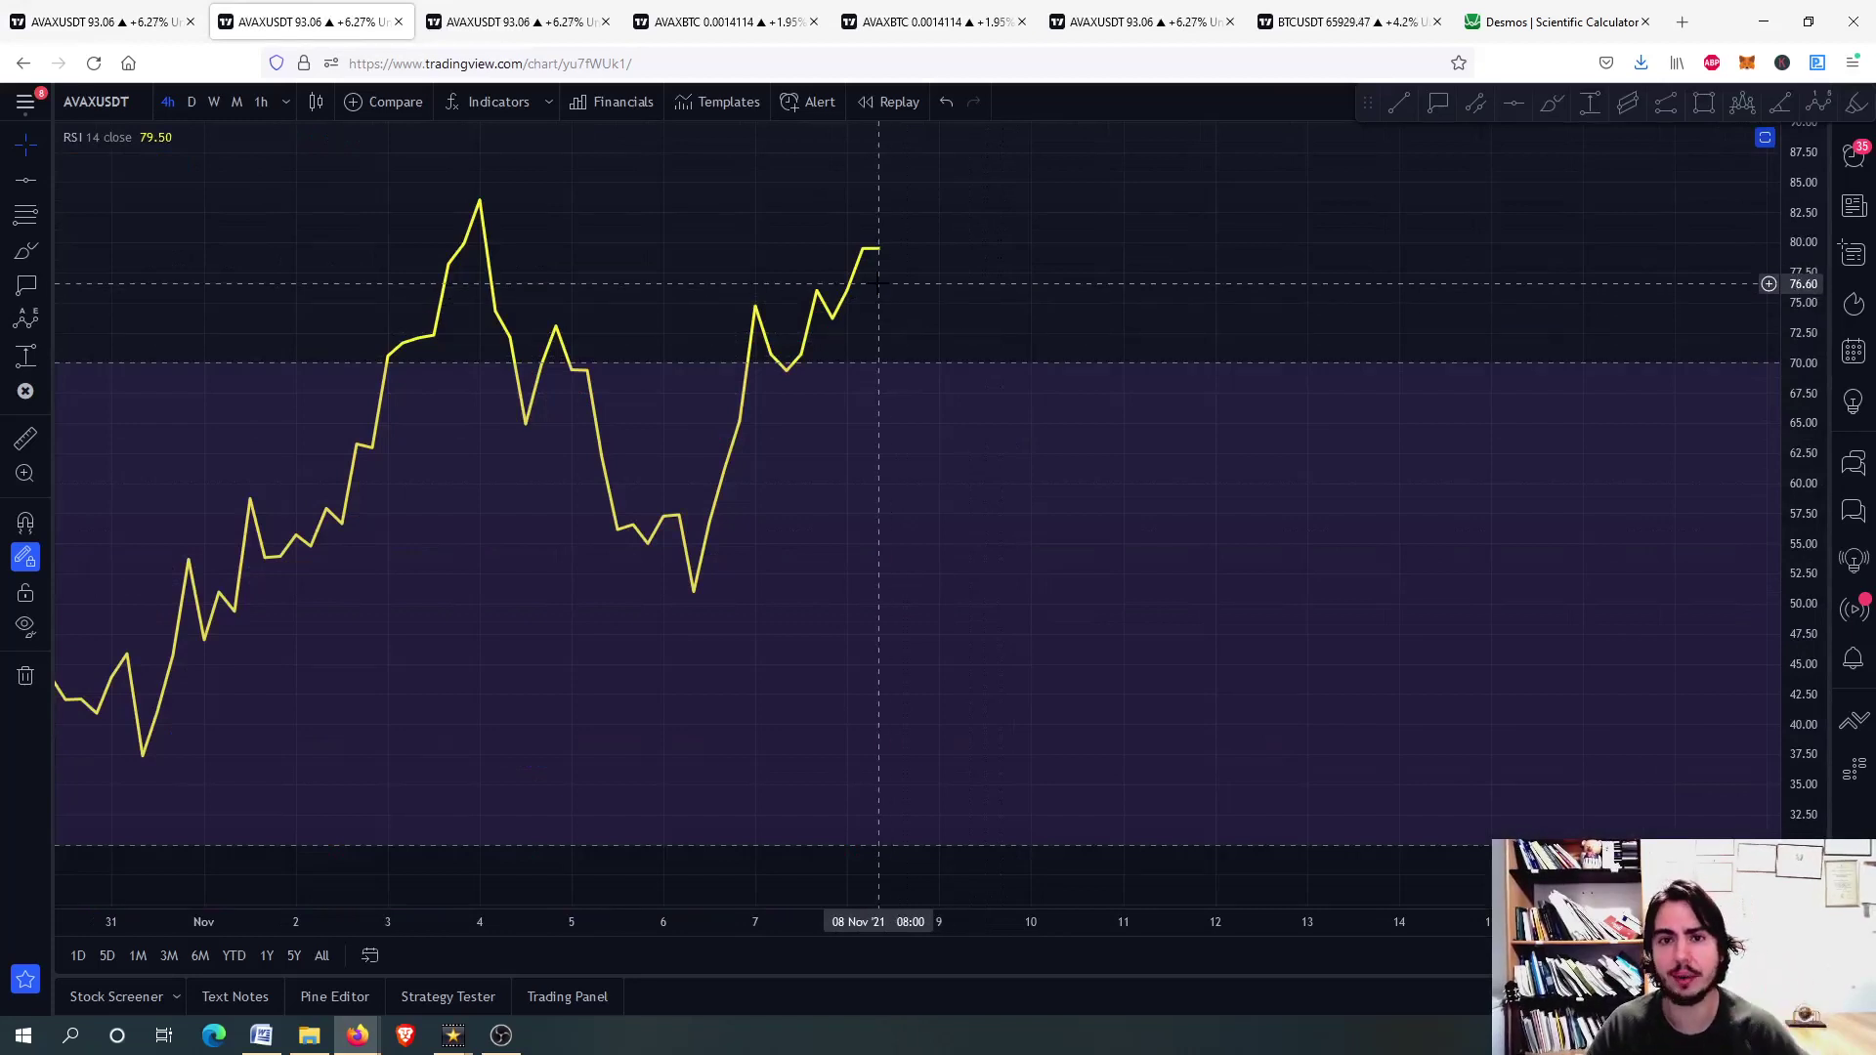
pyautogui.doubleClick(947, 673)
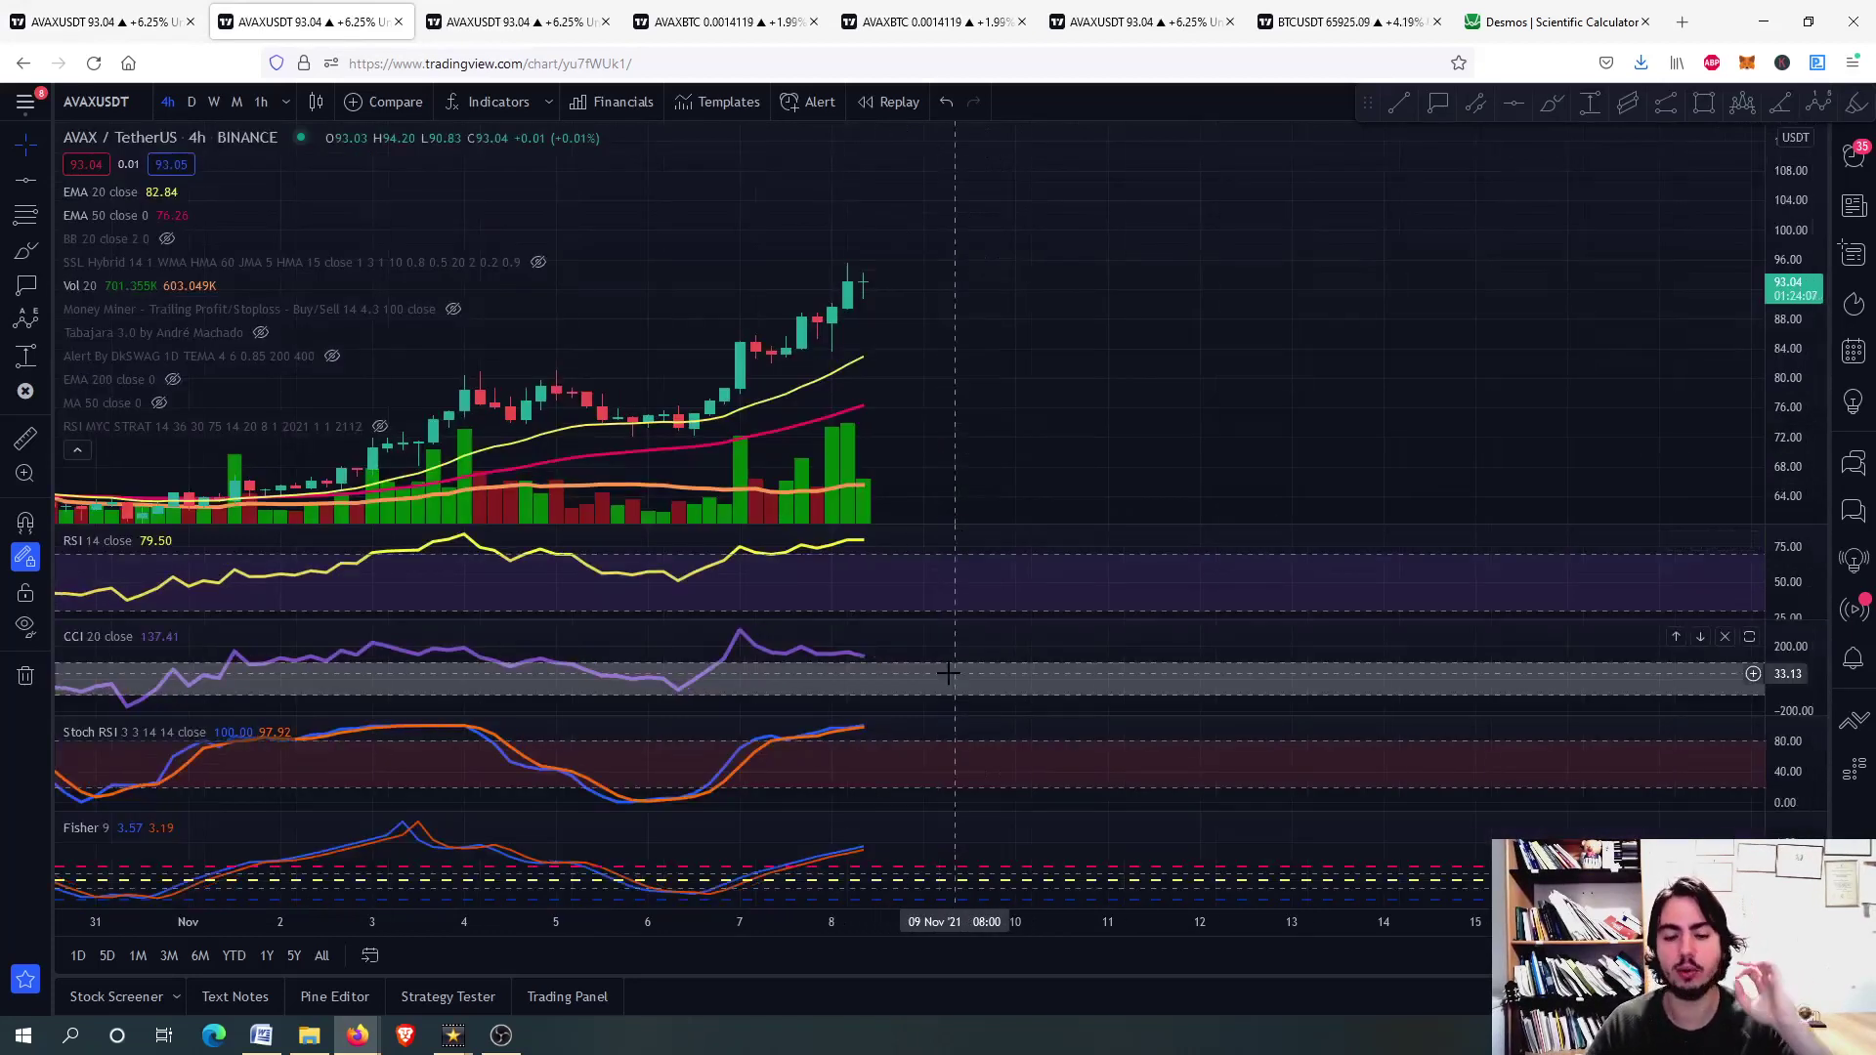
pyautogui.doubleClick(947, 673)
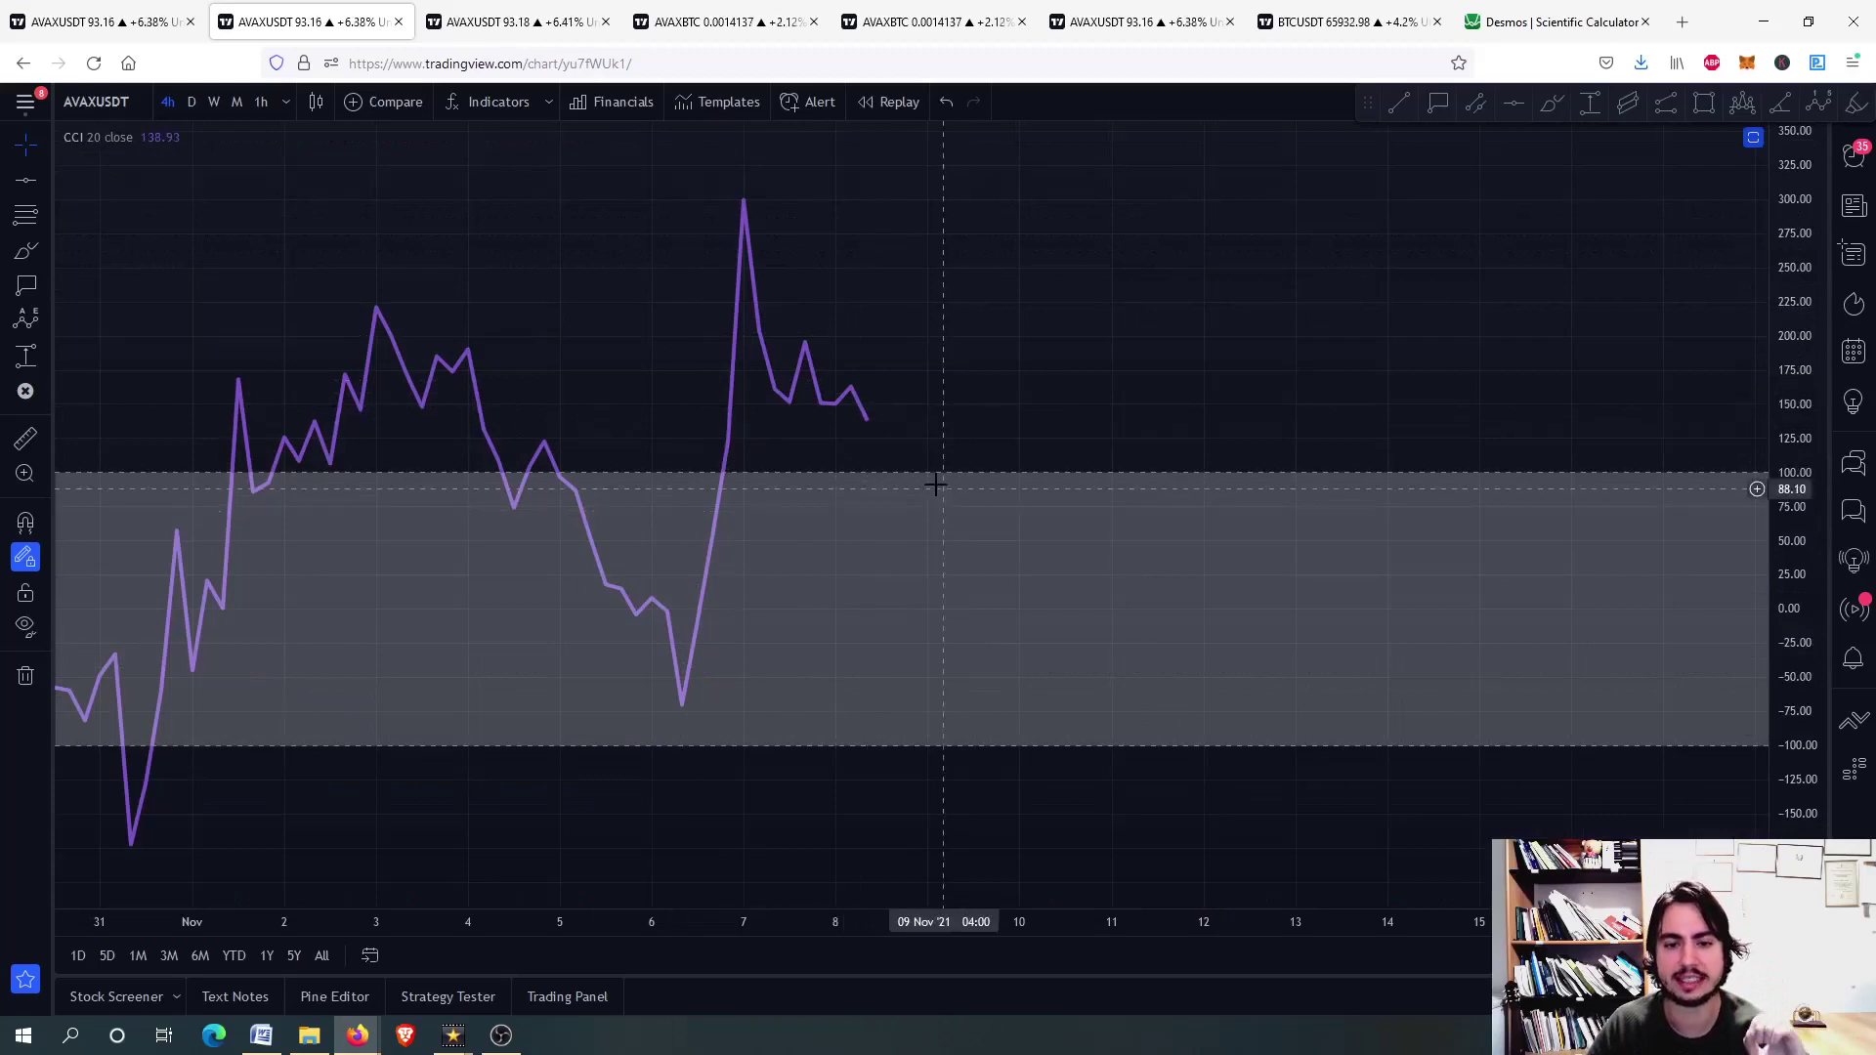
pyautogui.doubleClick(946, 572)
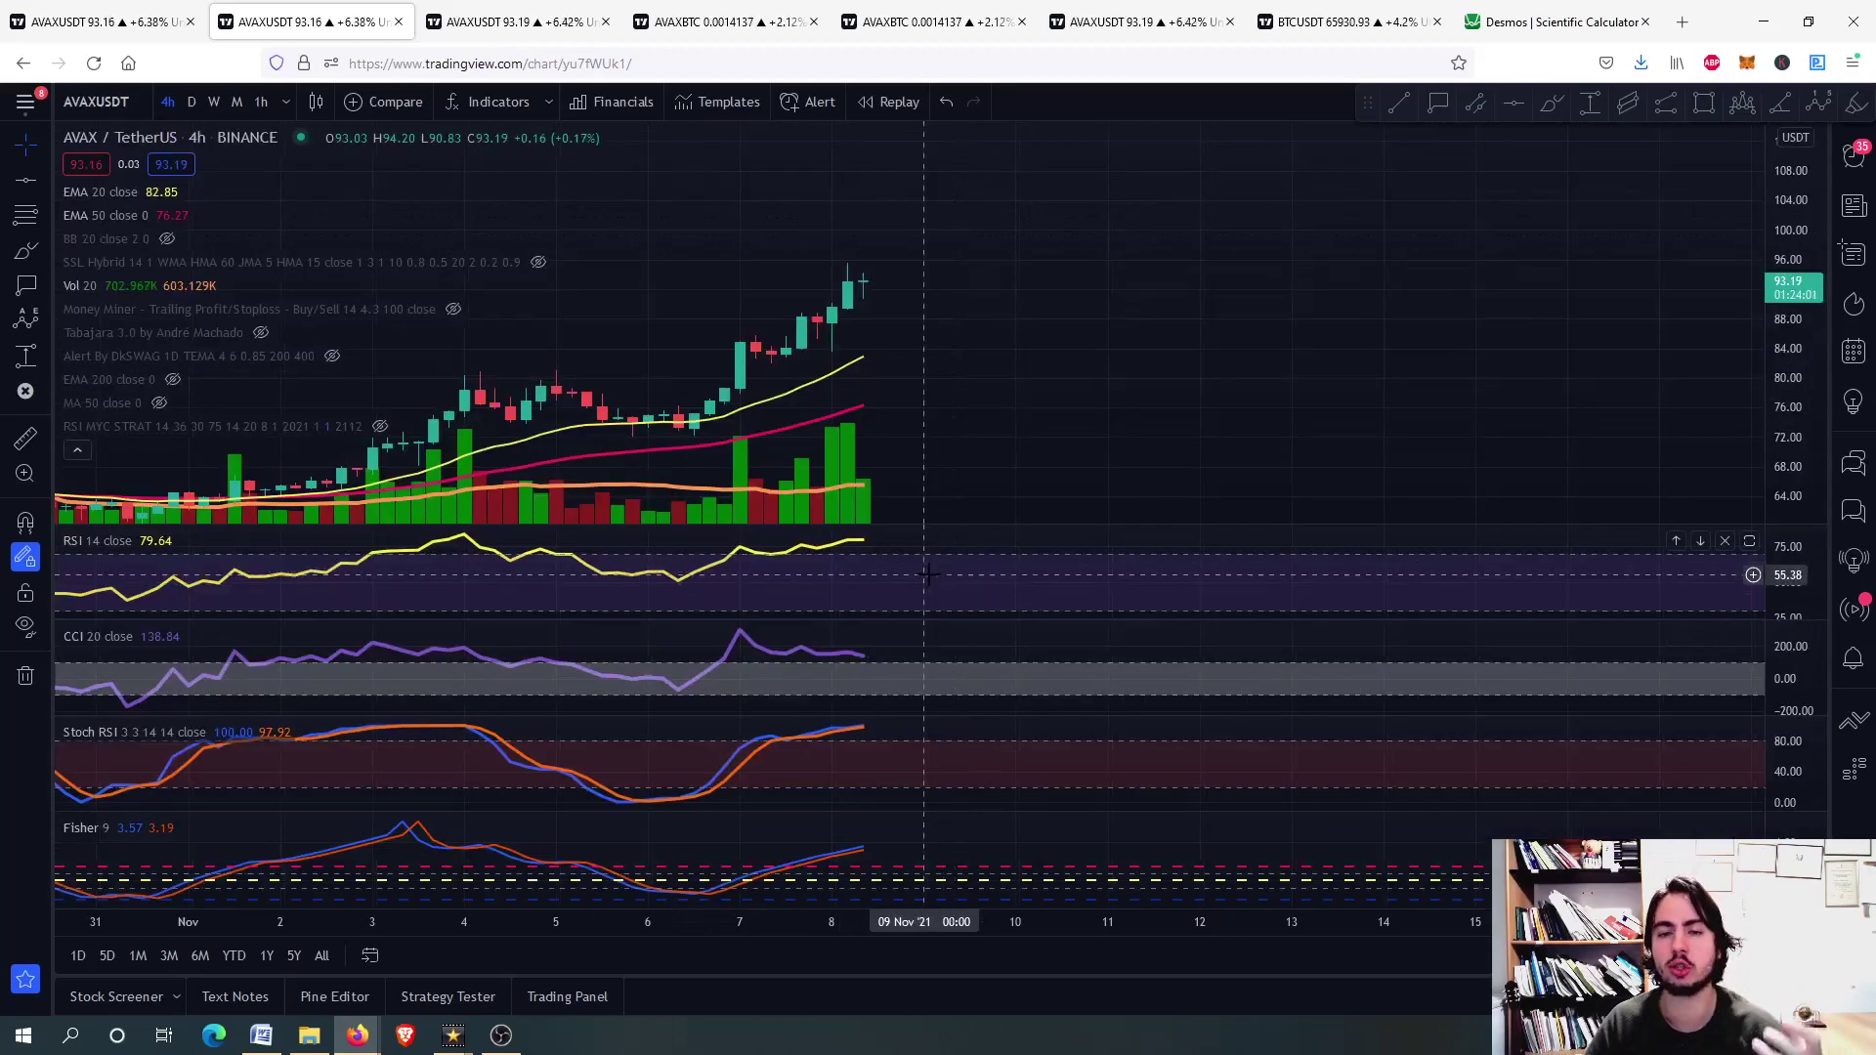
pyautogui.doubleClick(953, 767)
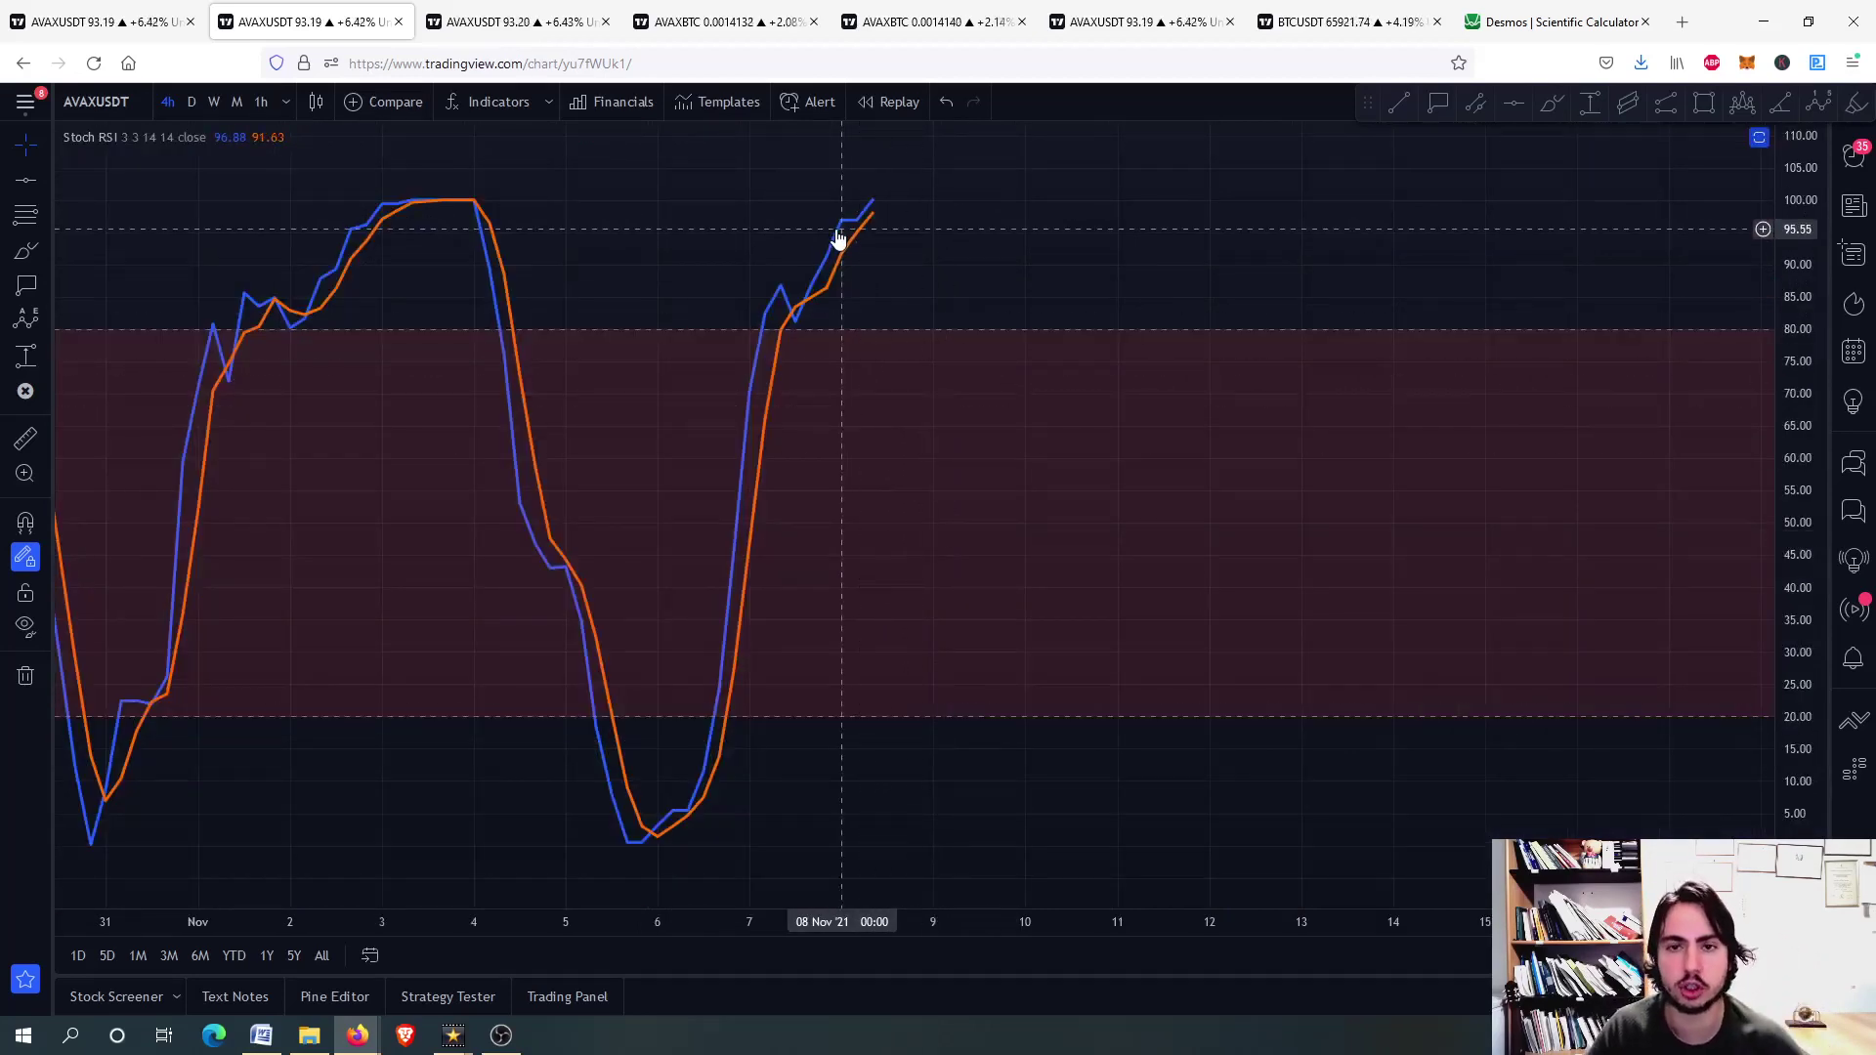
pyautogui.doubleClick(975, 473)
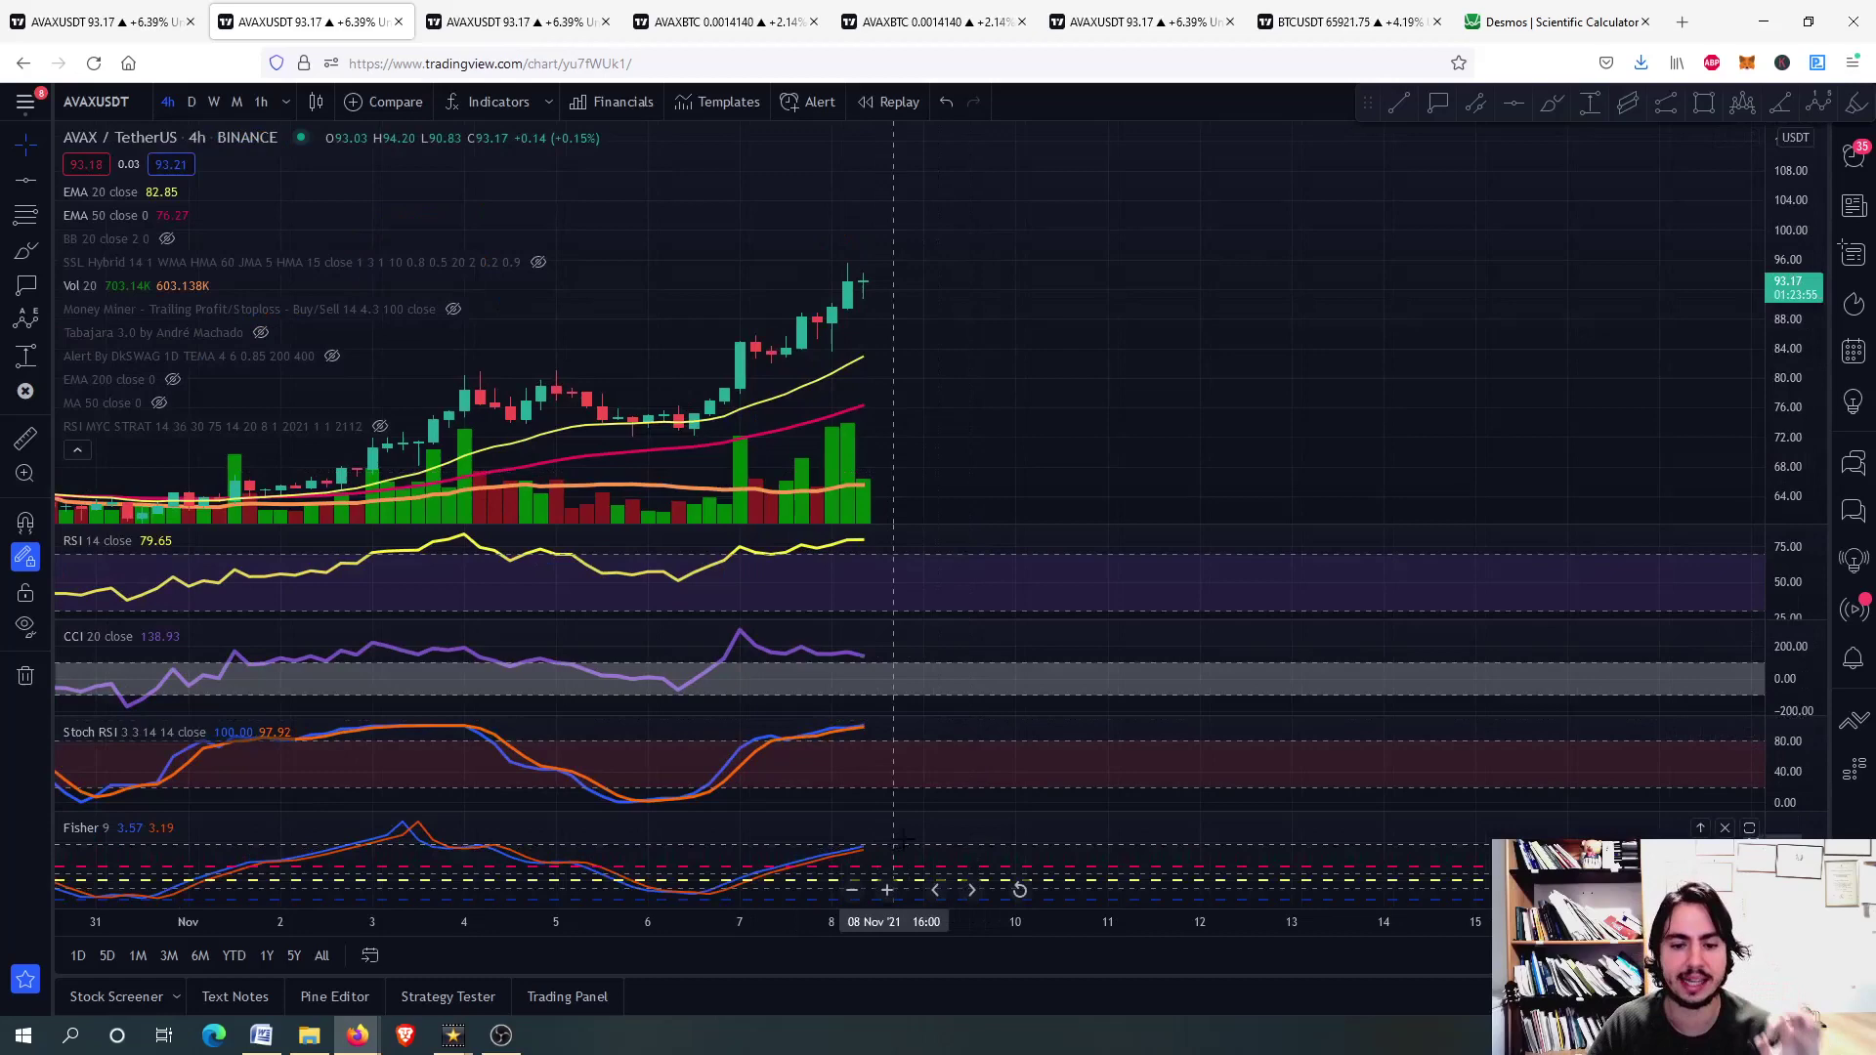
pyautogui.doubleClick(897, 838)
pyautogui.doubleClick(987, 435)
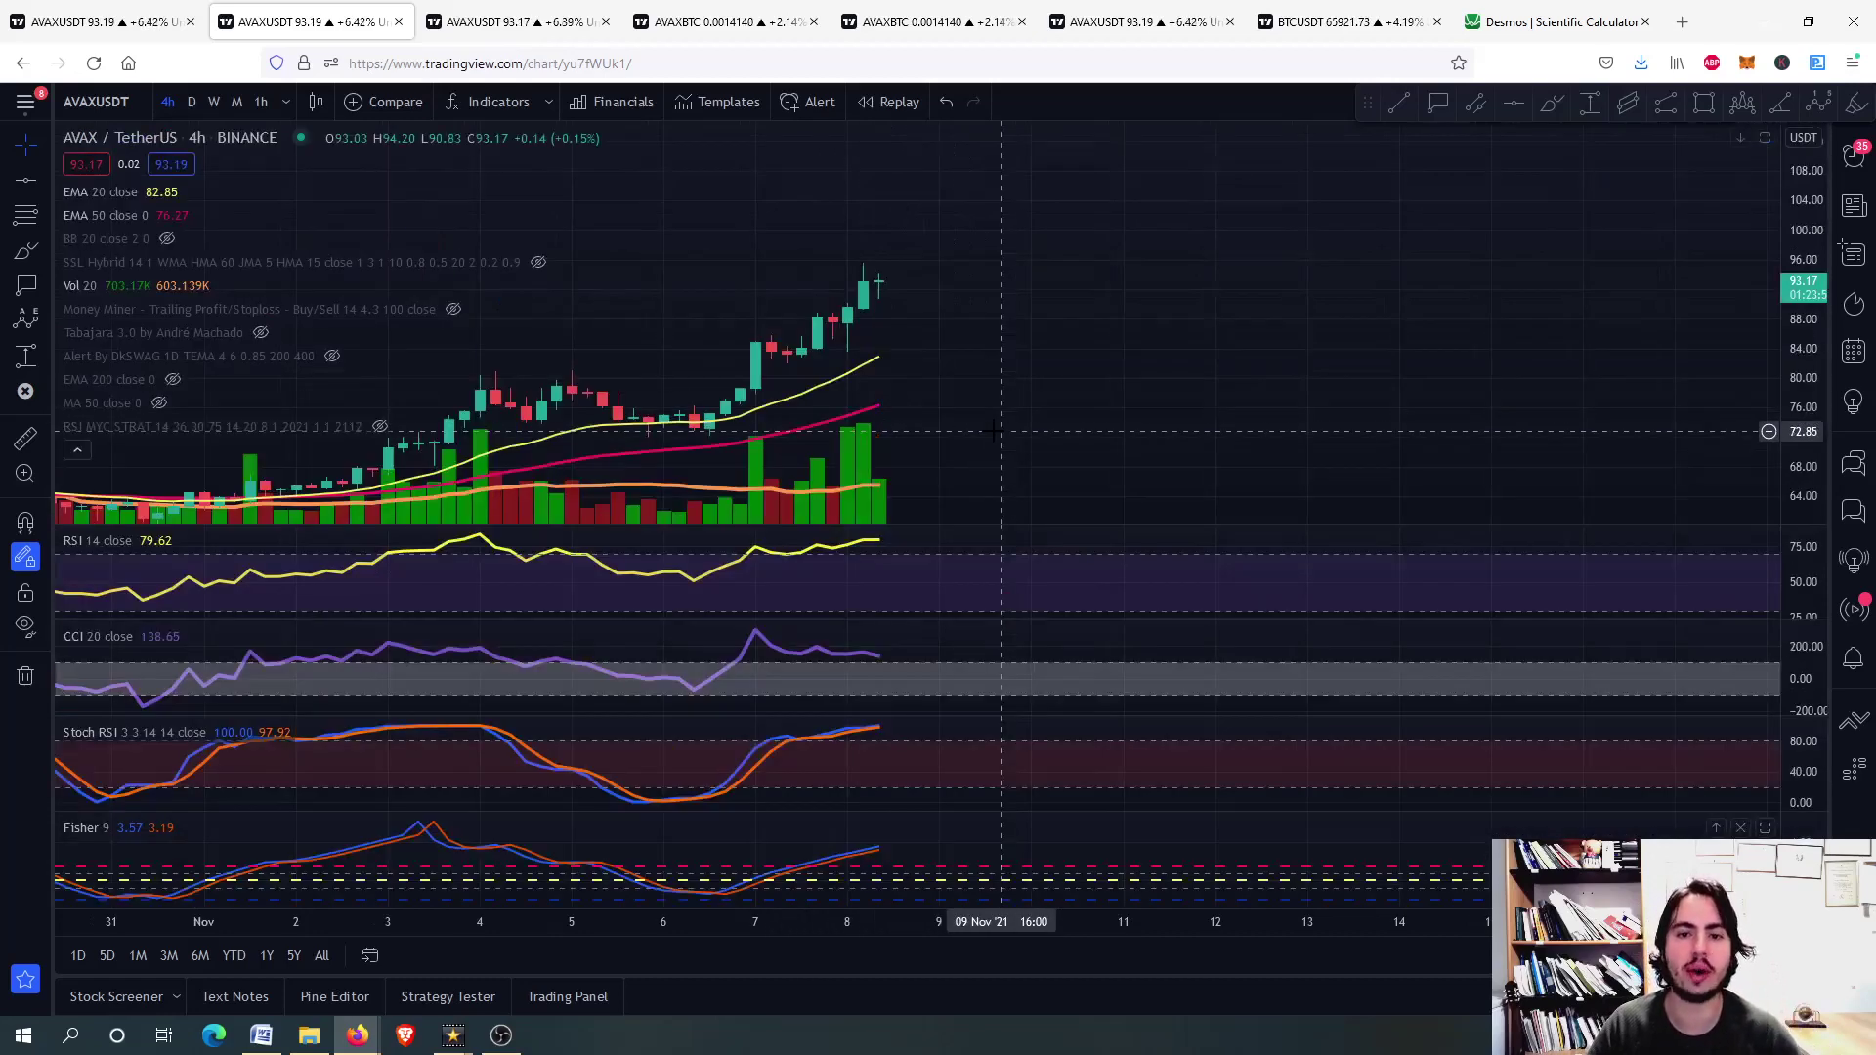
# - Toggle the candle pane between full-chart view and the layout with all indicator panes
pyautogui.scroll(-2, 921, 389)
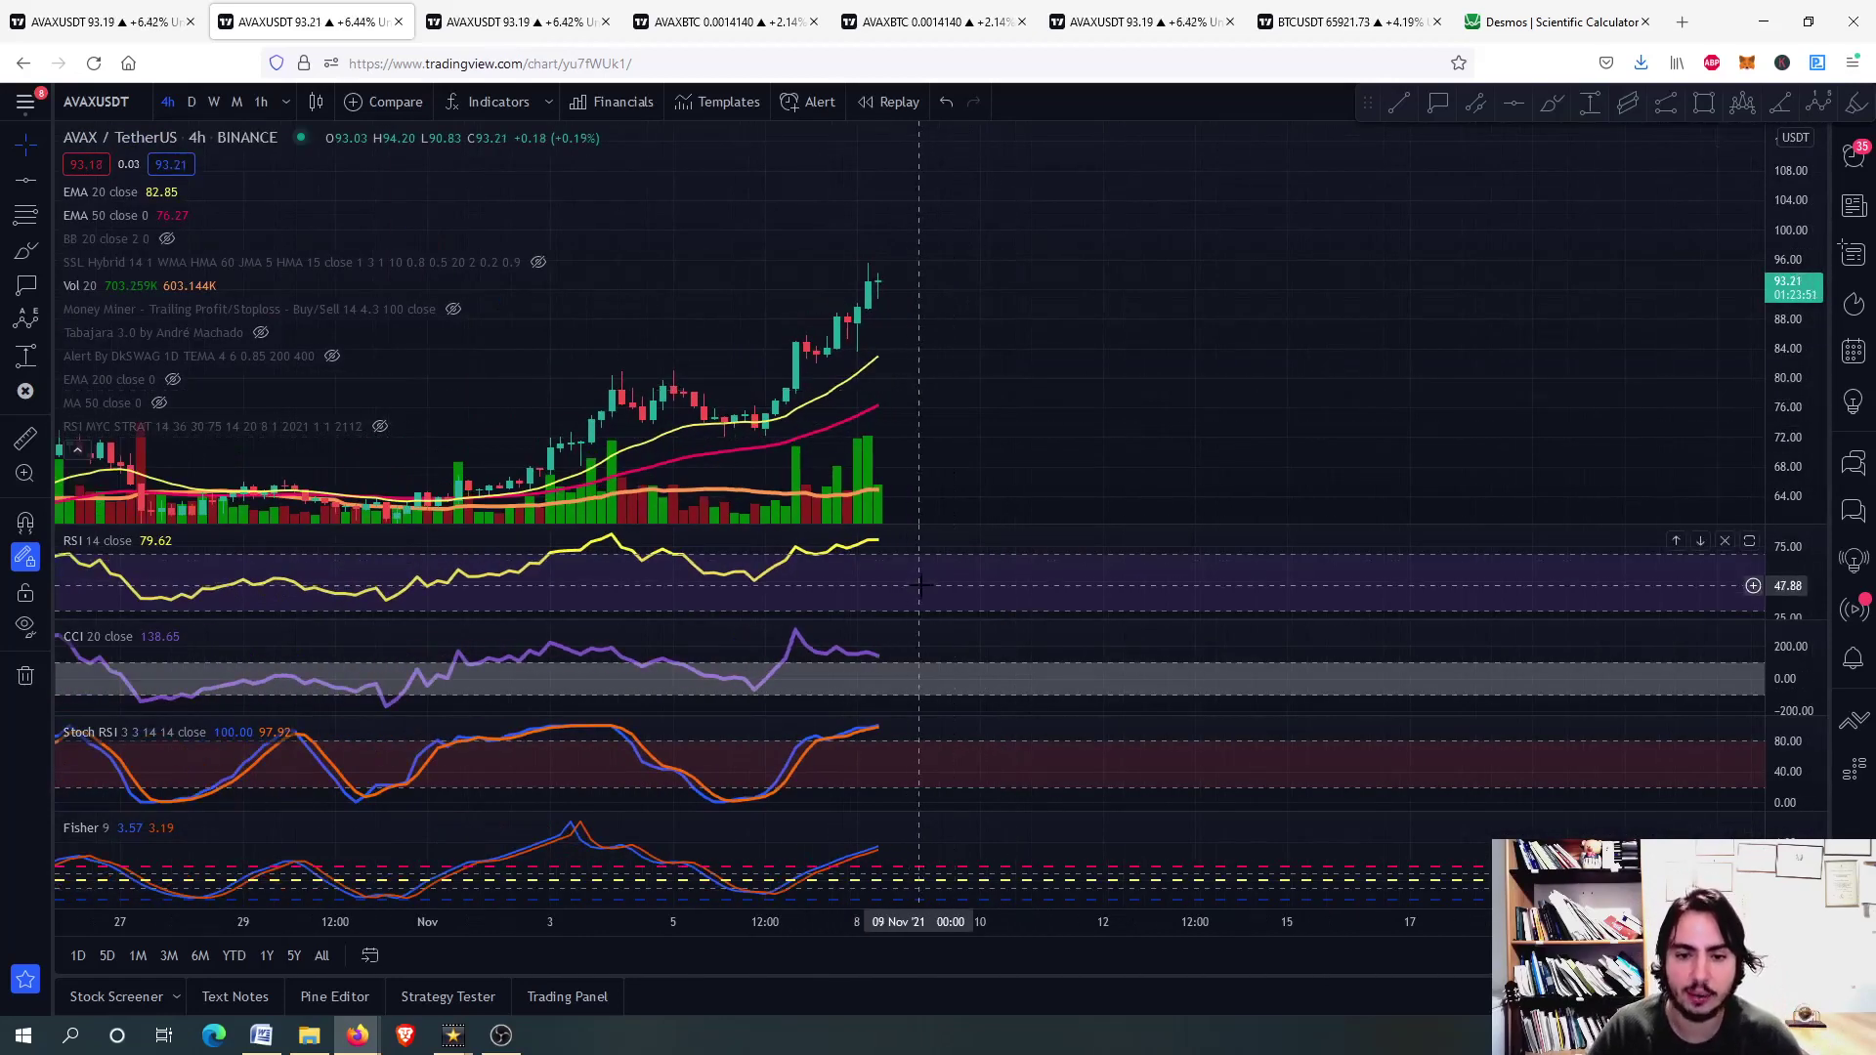
pyautogui.doubleClick(899, 323)
pyautogui.scroll(2, 861, 482)
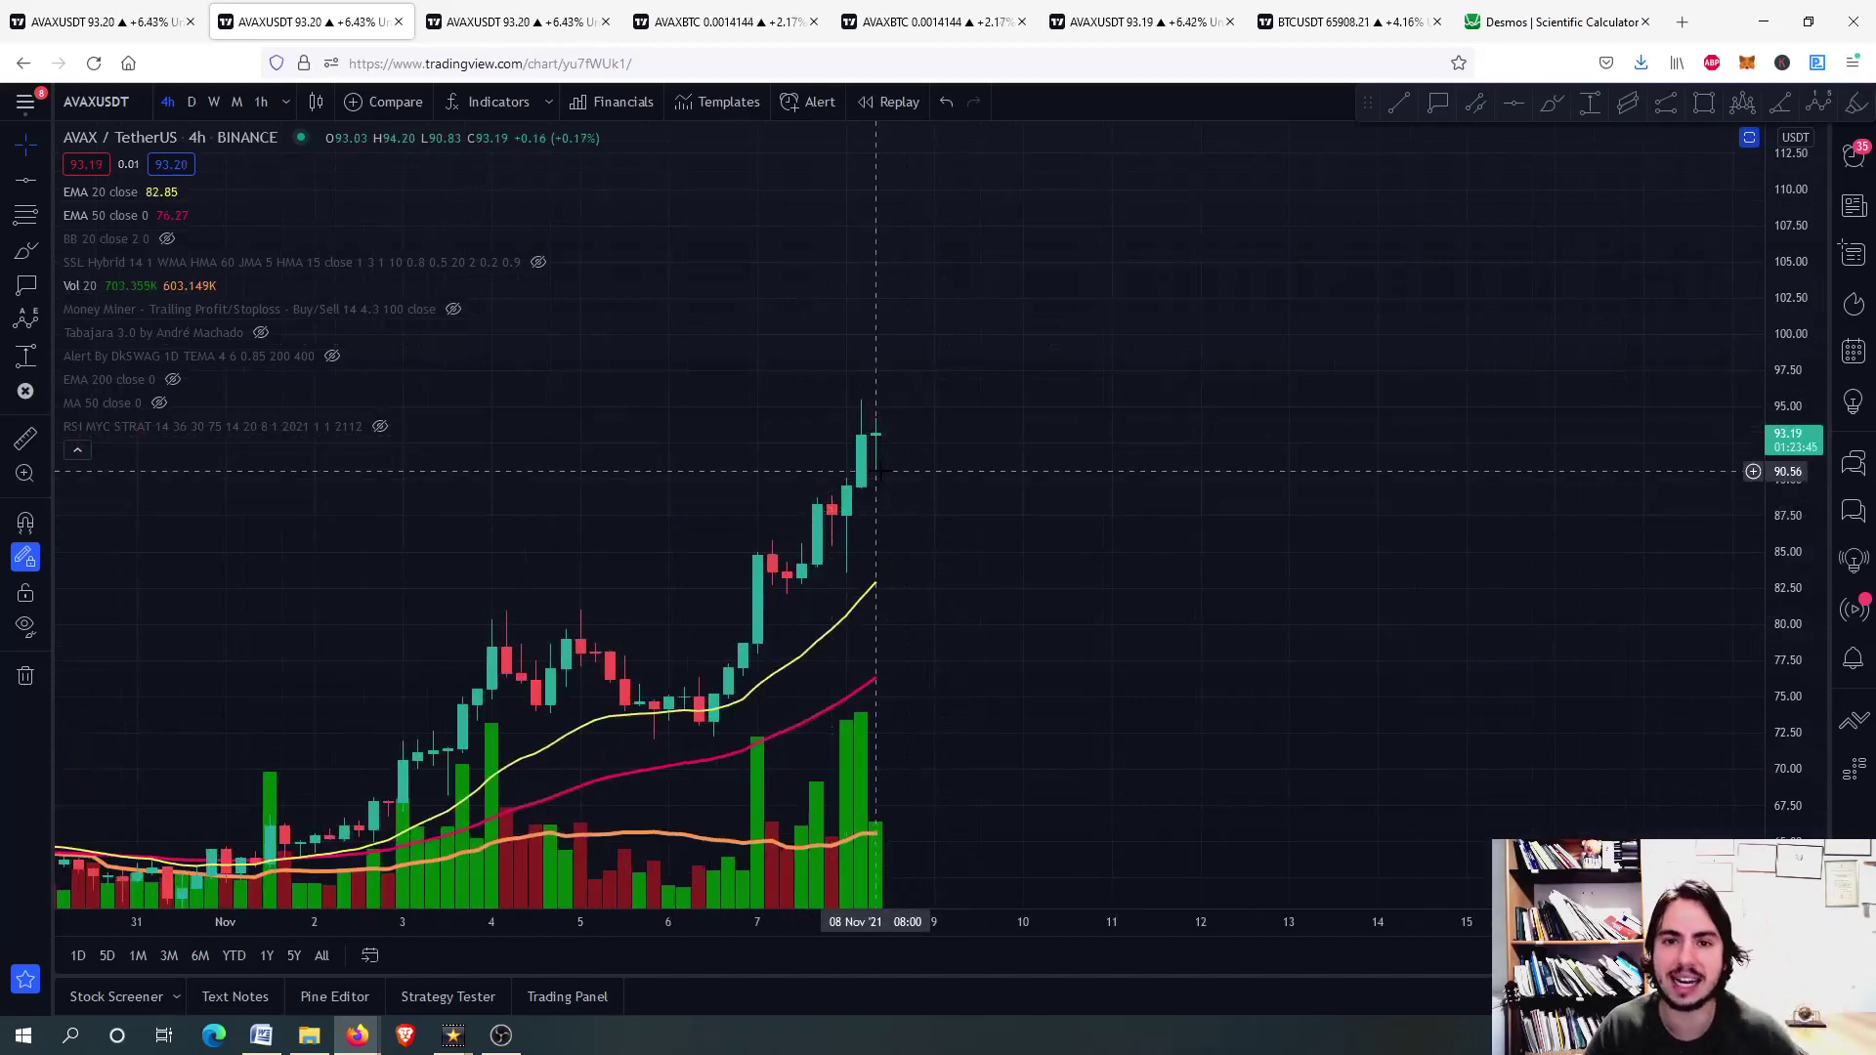
pyautogui.doubleClick(966, 477)
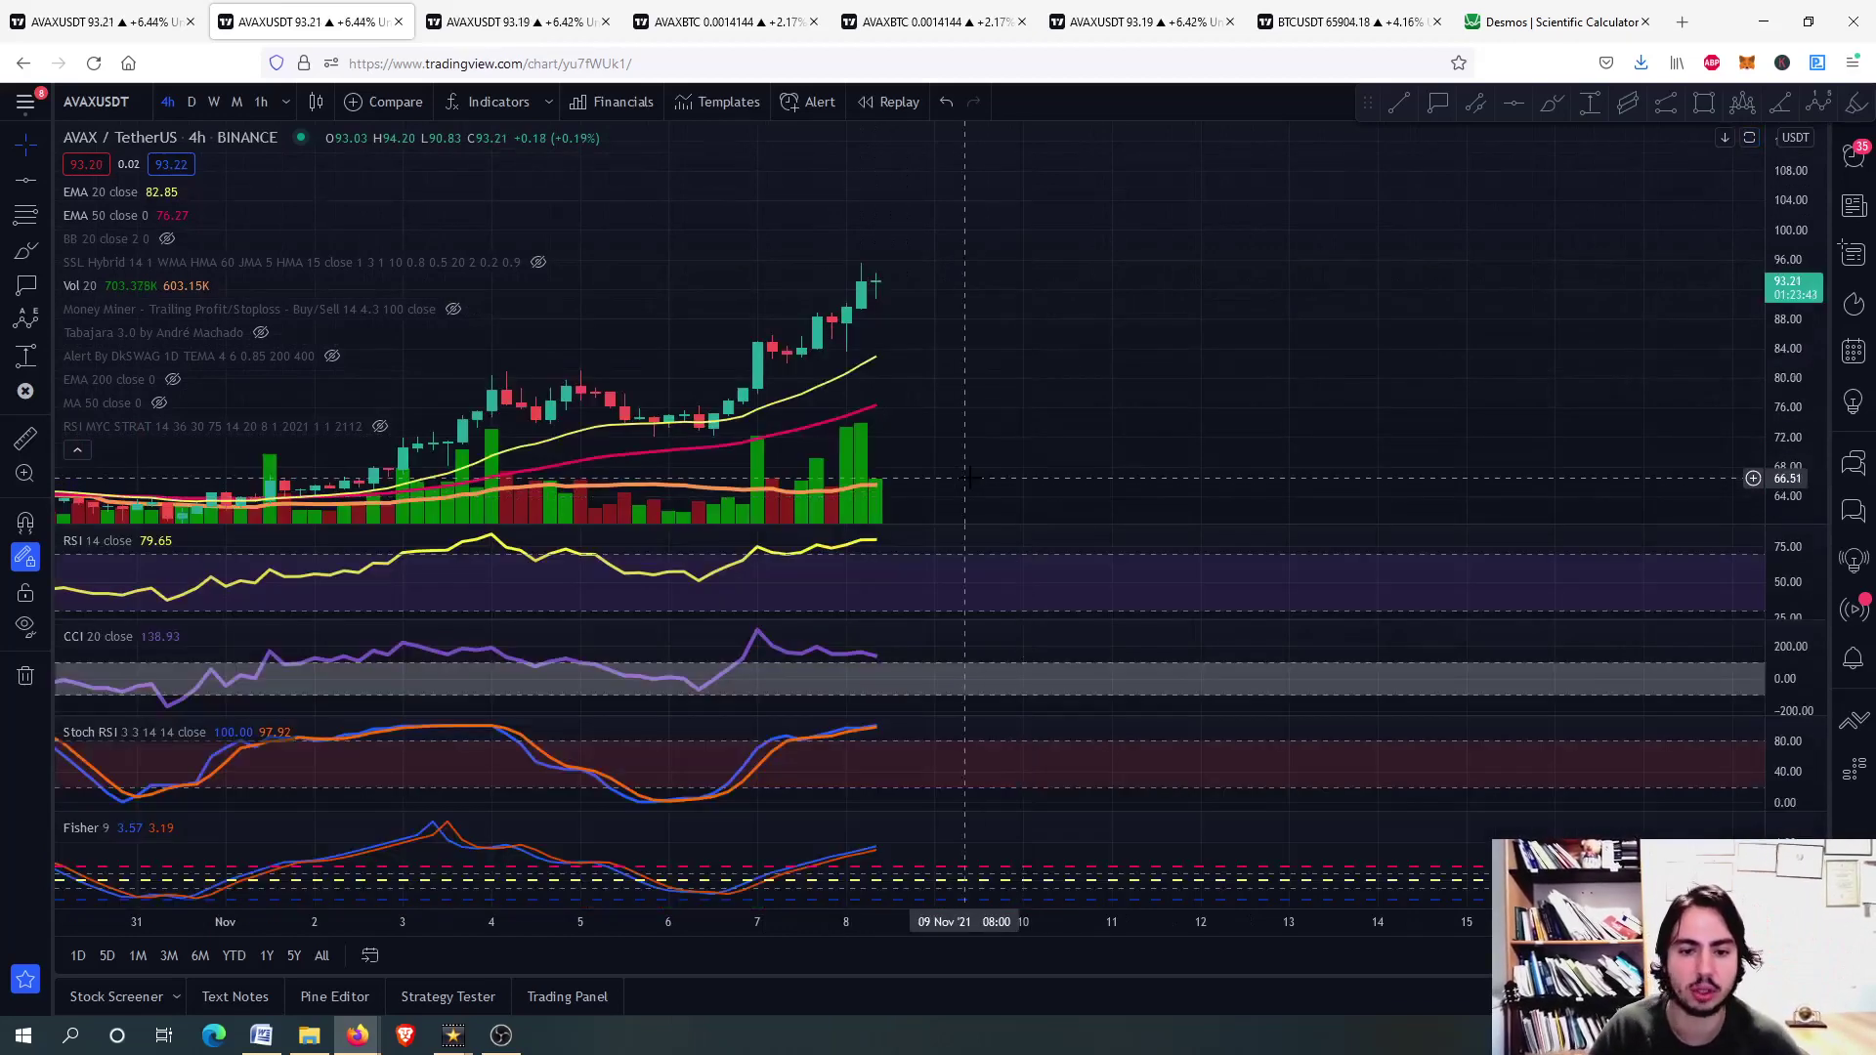
pyautogui.doubleClick(909, 284)
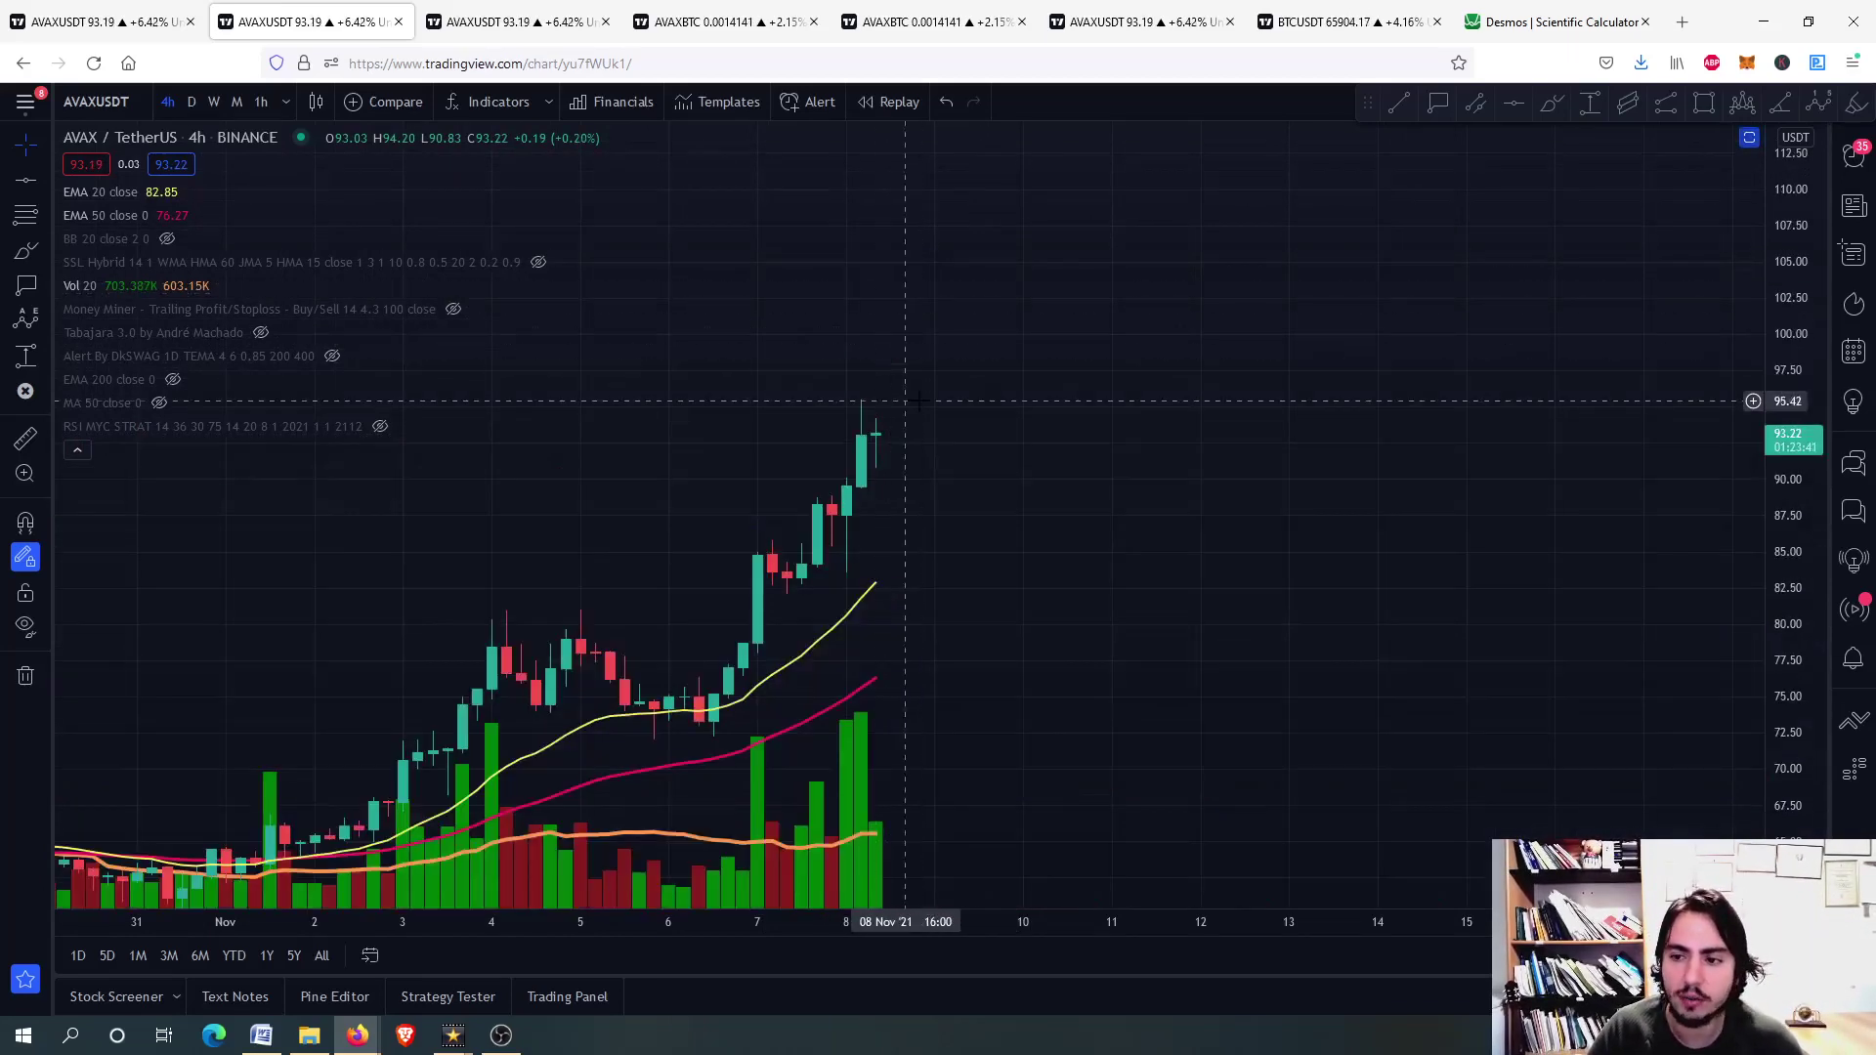
# - Measure a price range from the latest high, restore the indicator panes, and go to the AVAX daily chart
pyautogui.click(1589, 102)
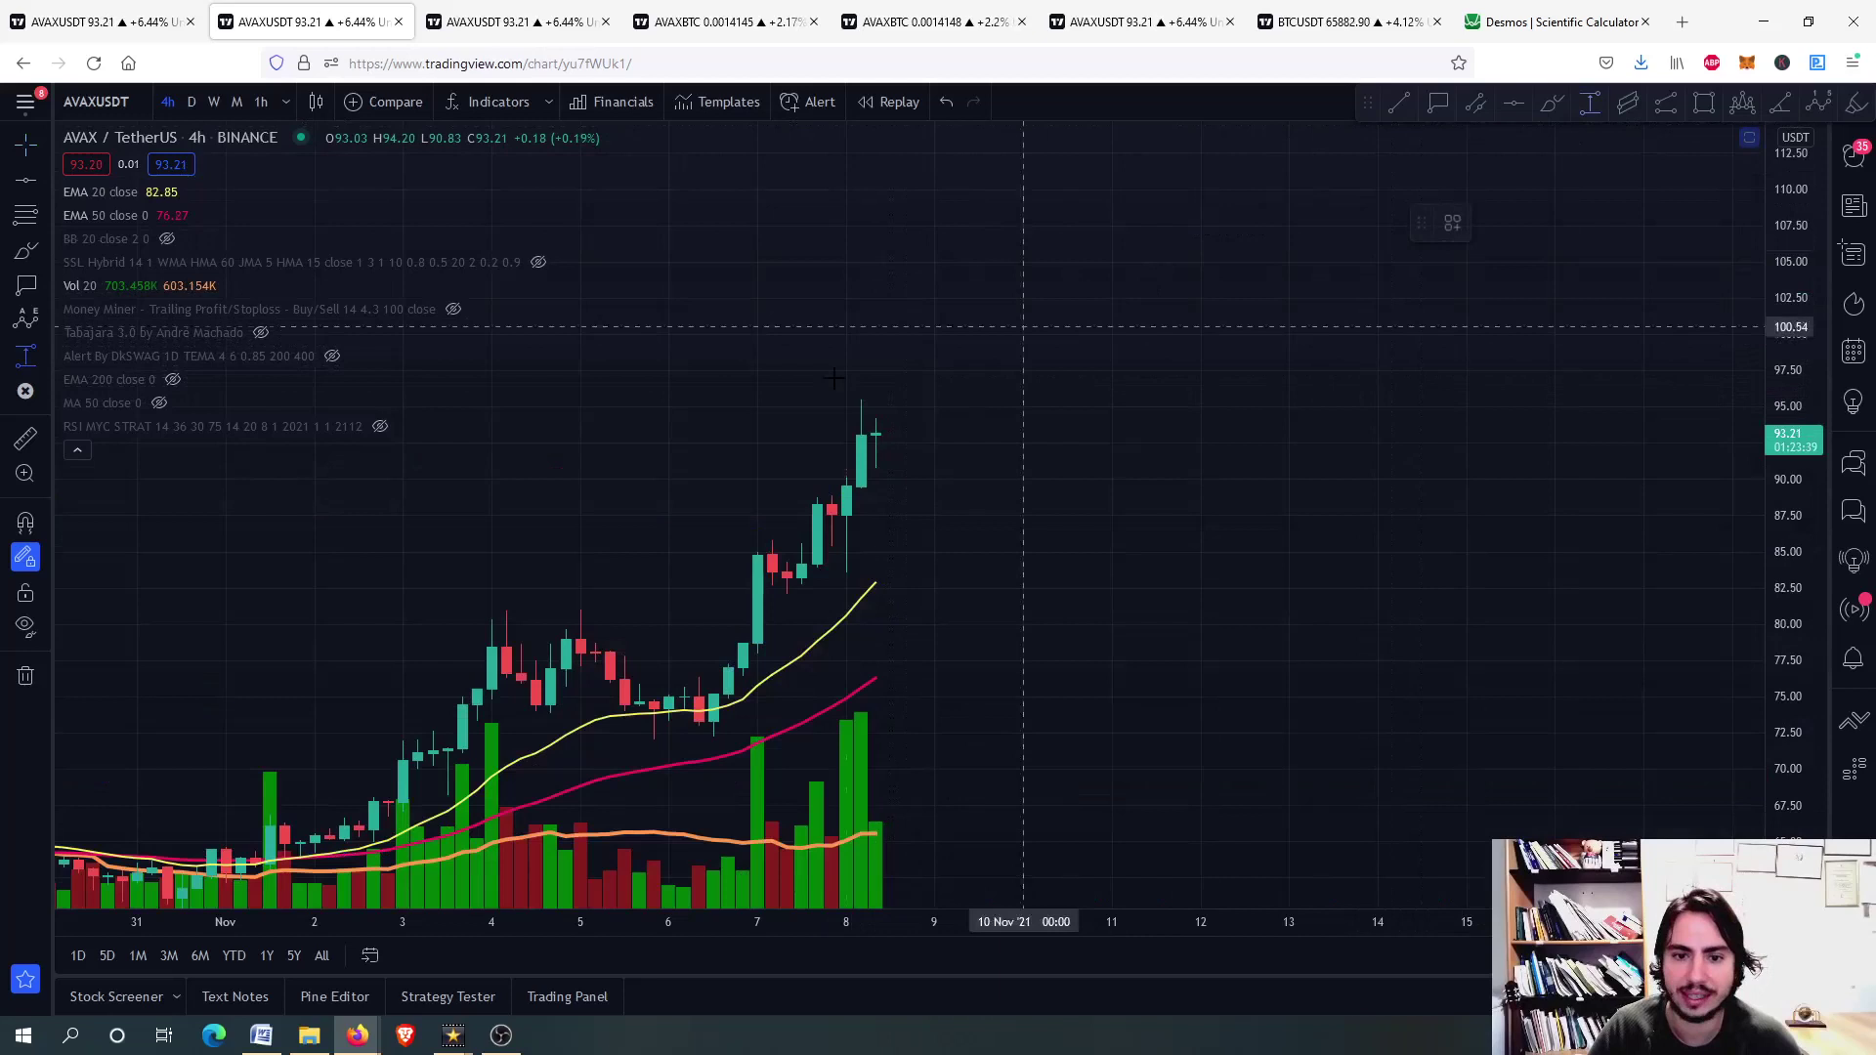
pyautogui.click(919, 430)
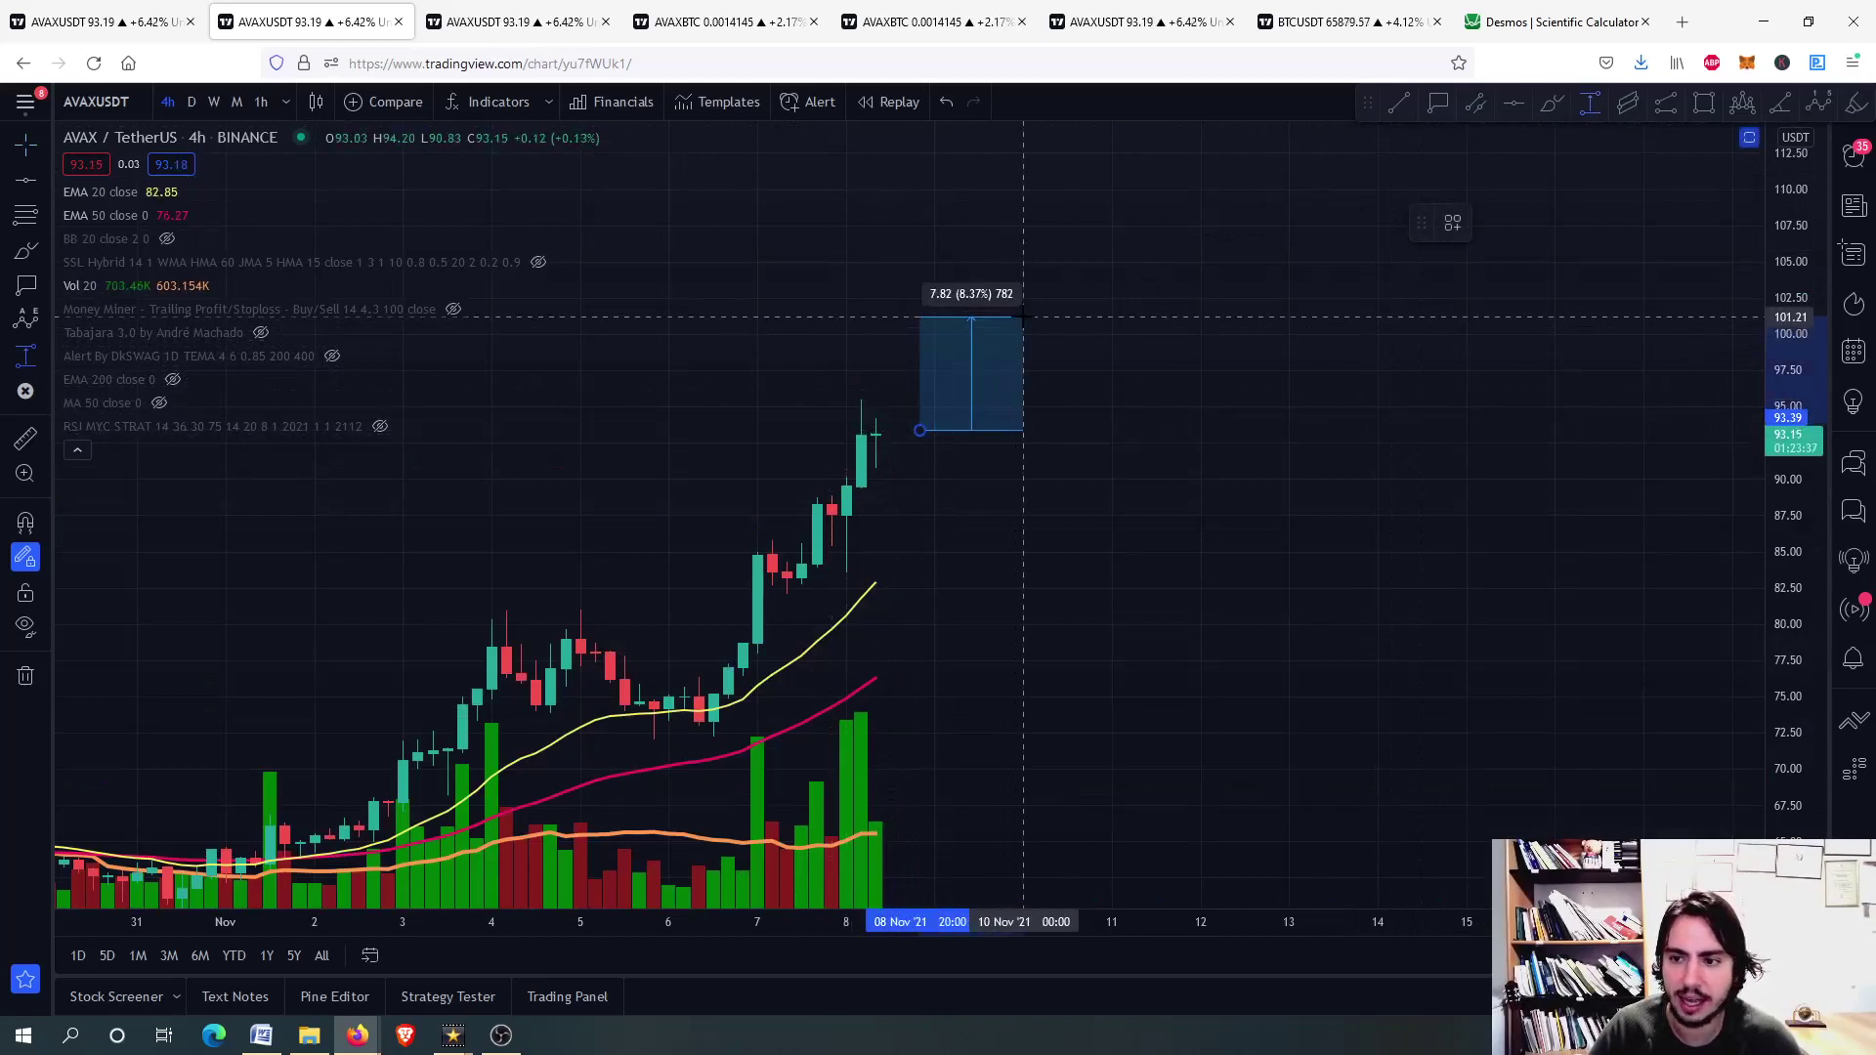
pyautogui.click(965, 355)
pyautogui.scroll(3, 850, 494)
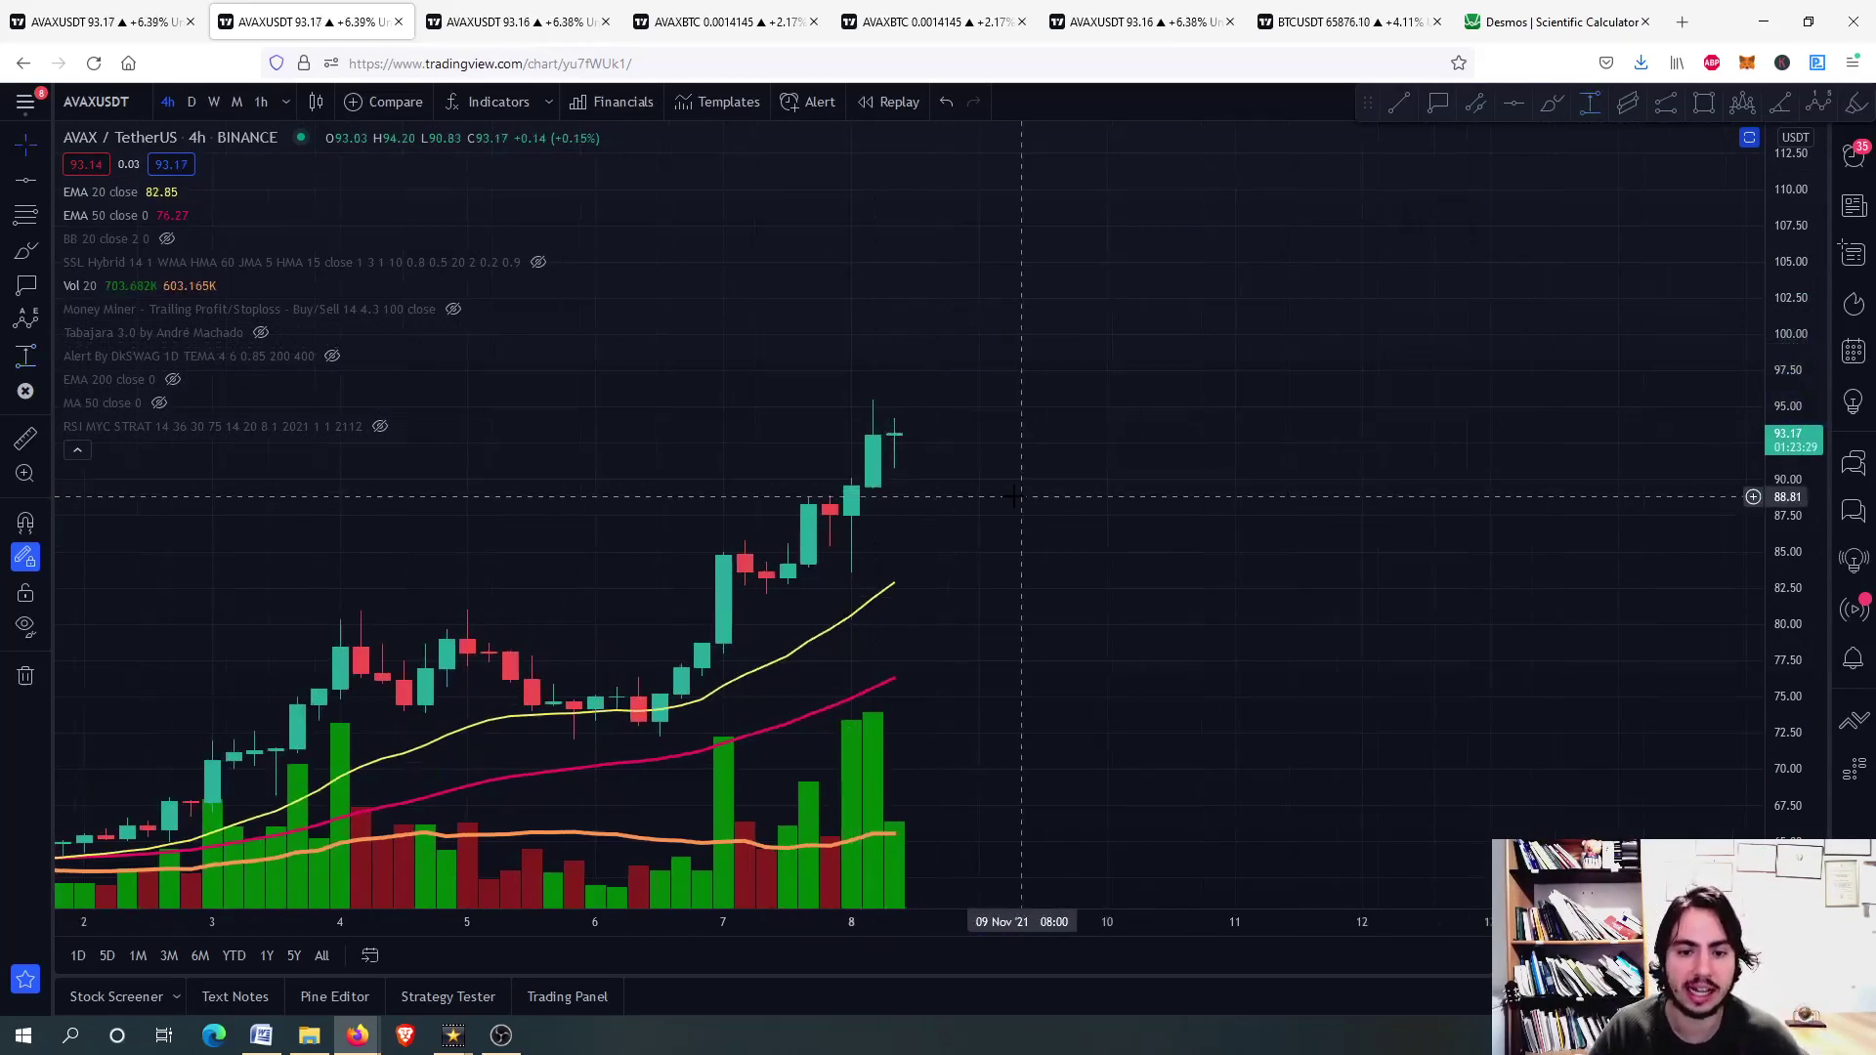
pyautogui.doubleClick(1013, 601)
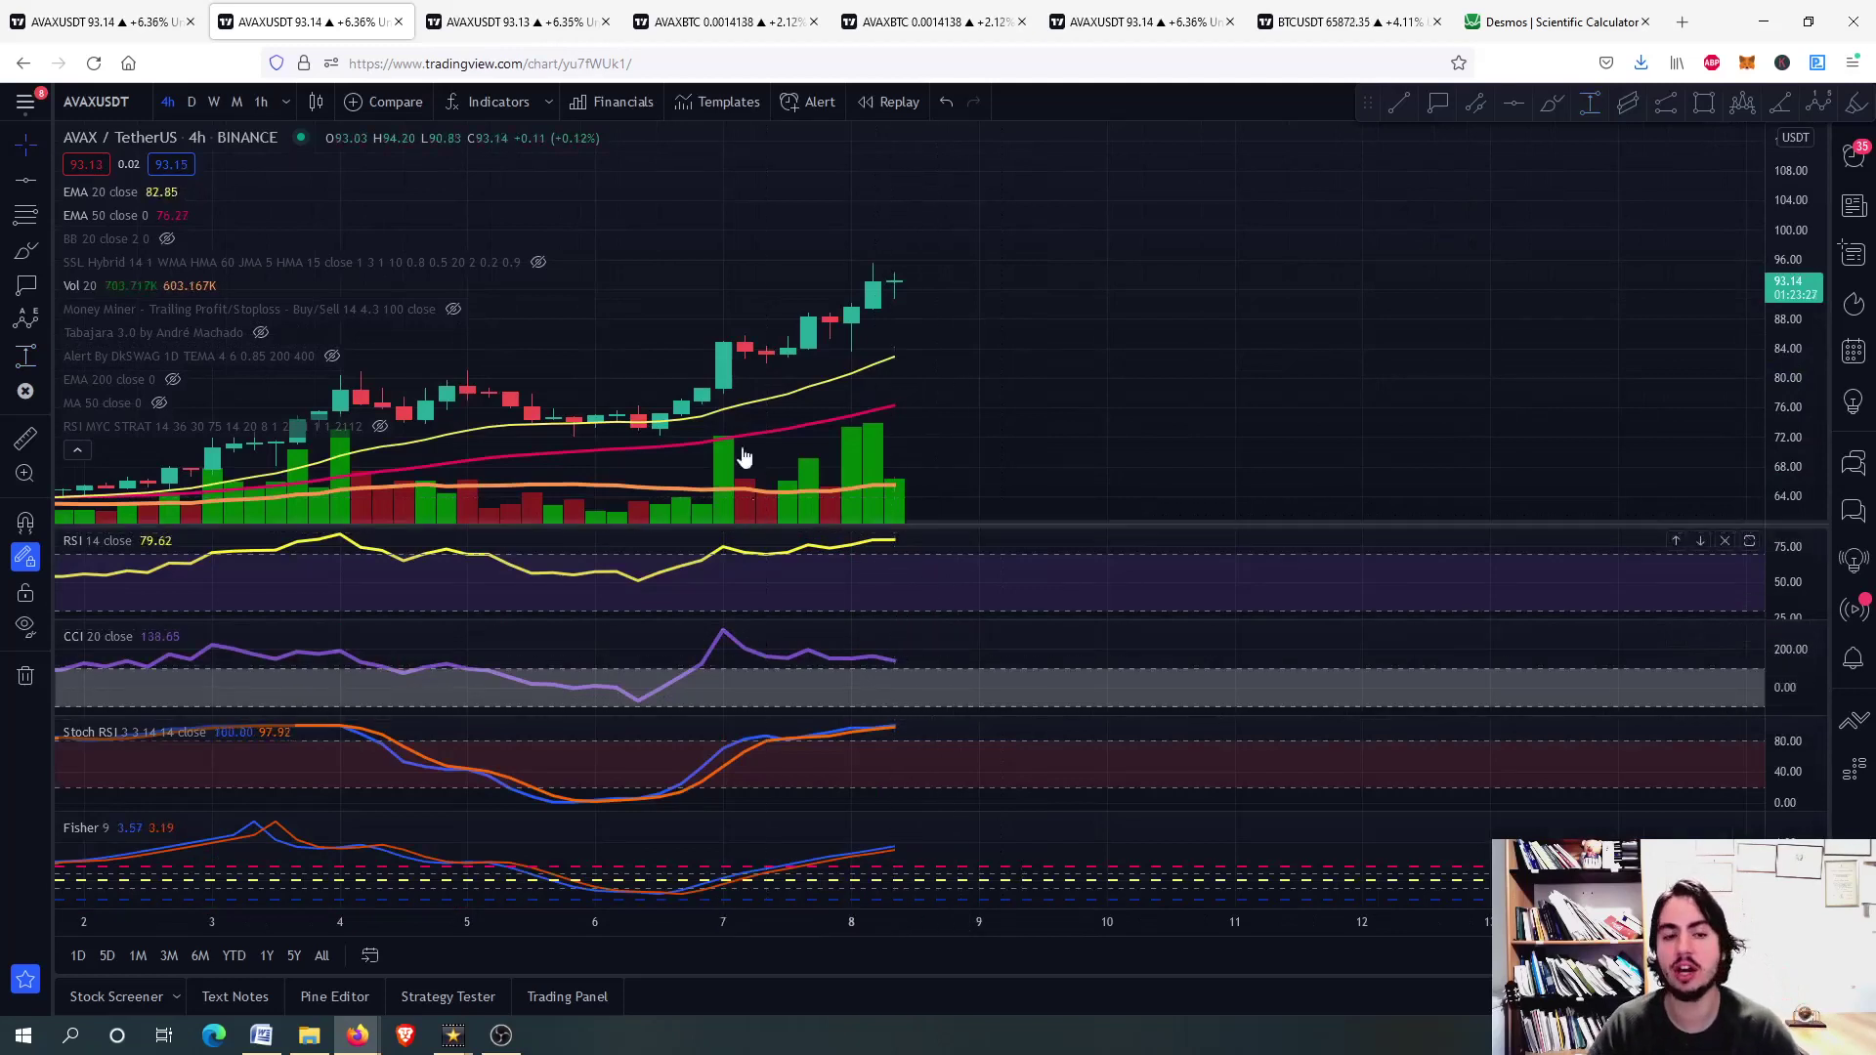
pyautogui.click(548, 10)
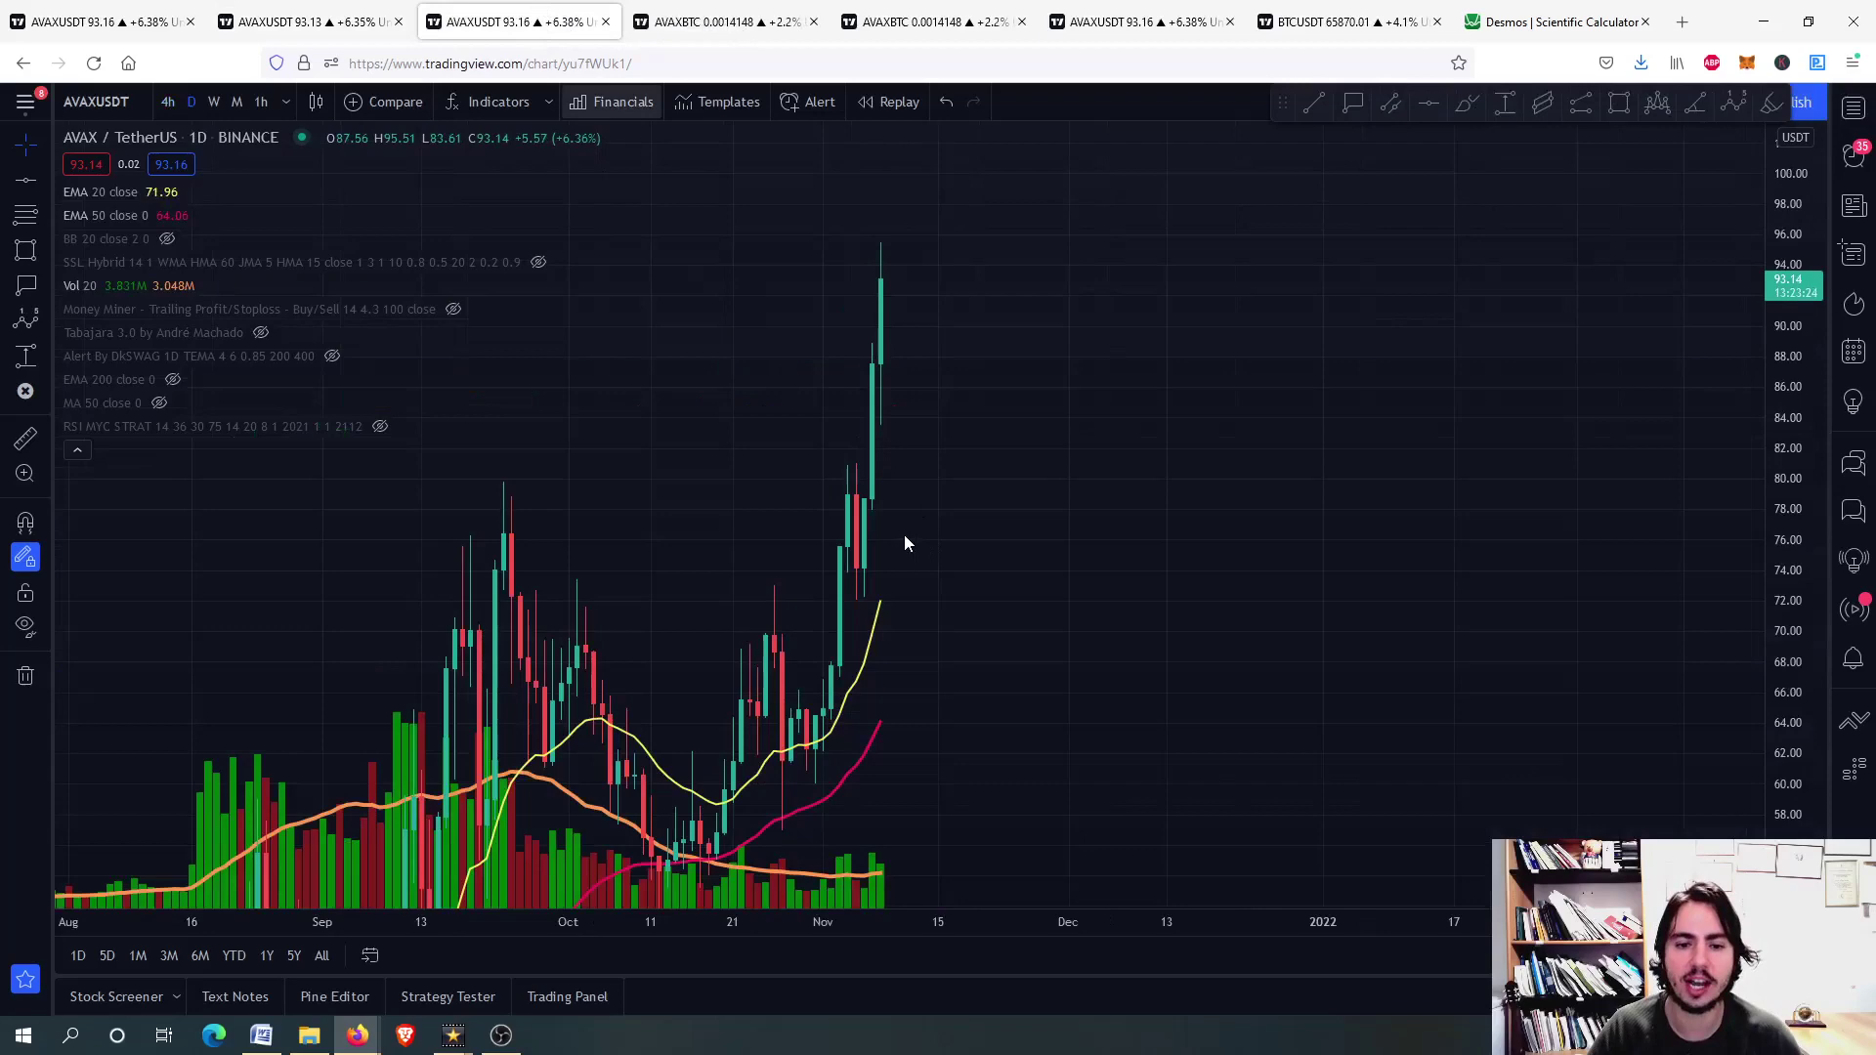
# - Restore the daily chart's indicator panes, then enlarge and inspect the RSI pane before restoring it
pyautogui.scroll(5, 1026, 537)
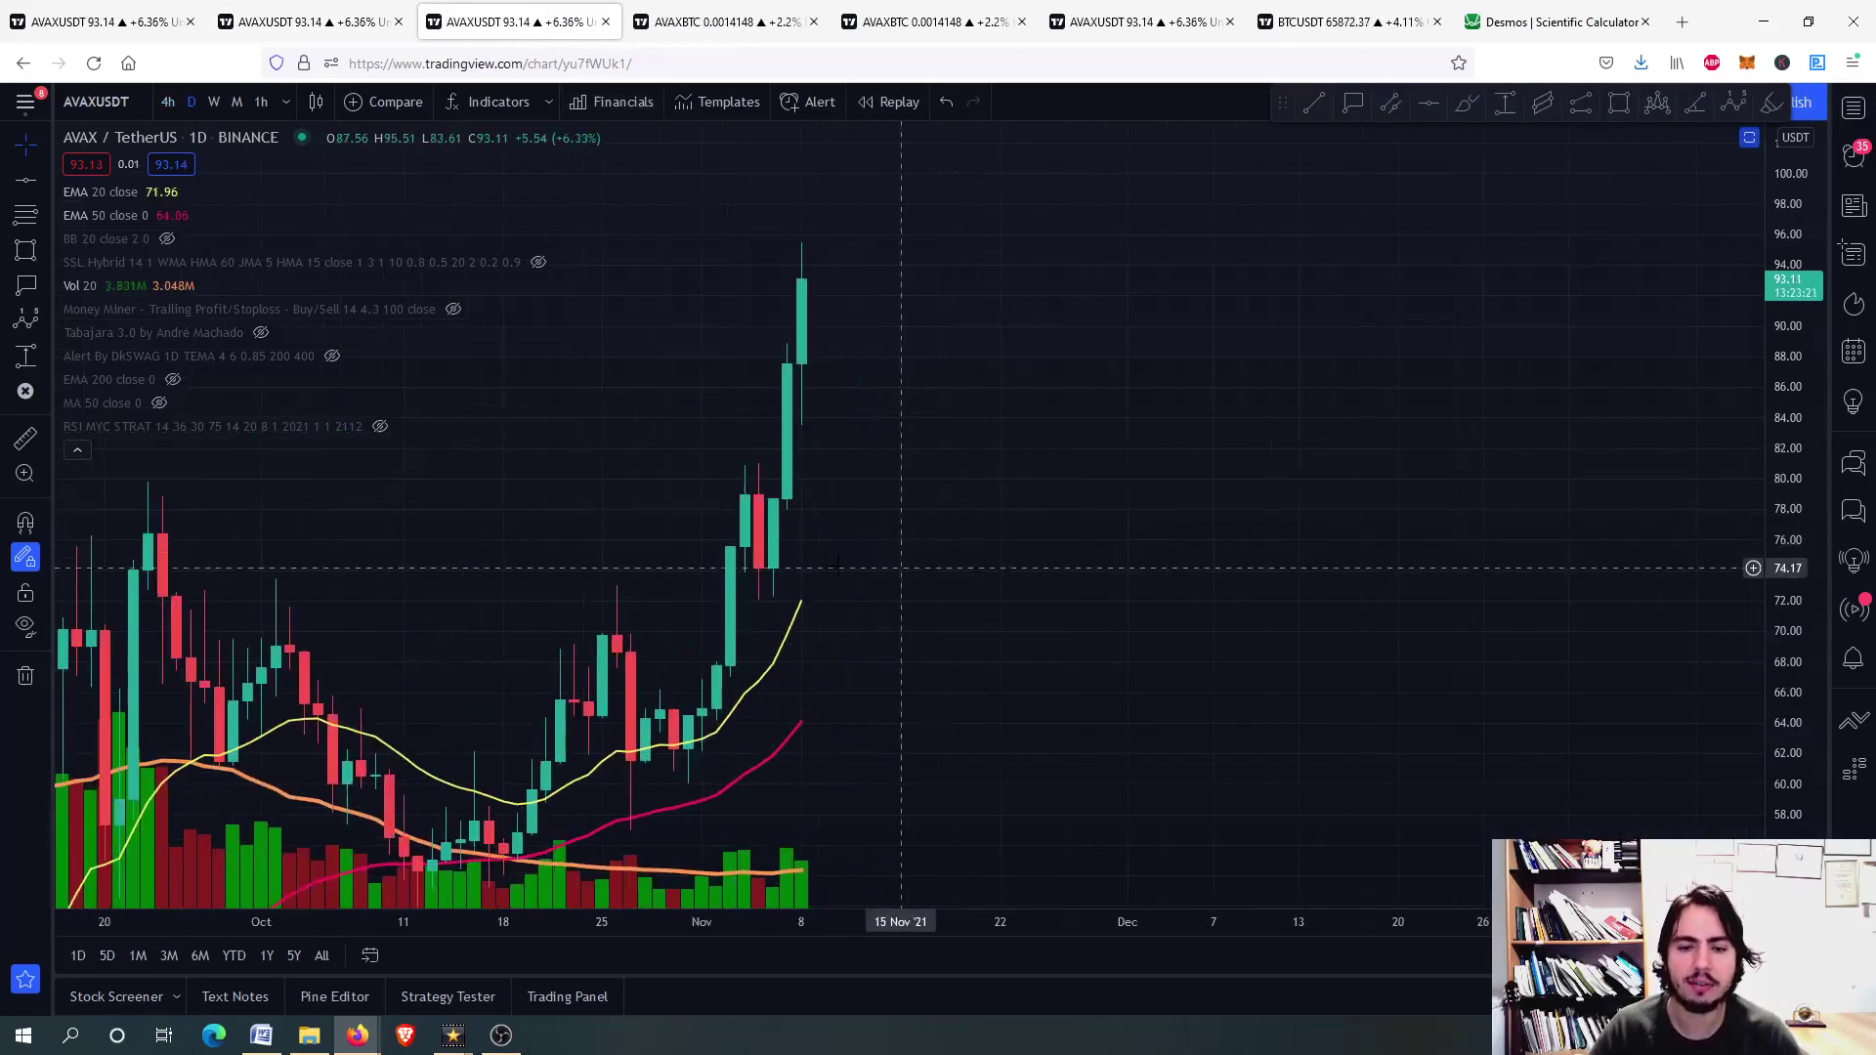
pyautogui.doubleClick(1055, 681)
pyautogui.doubleClick(1060, 548)
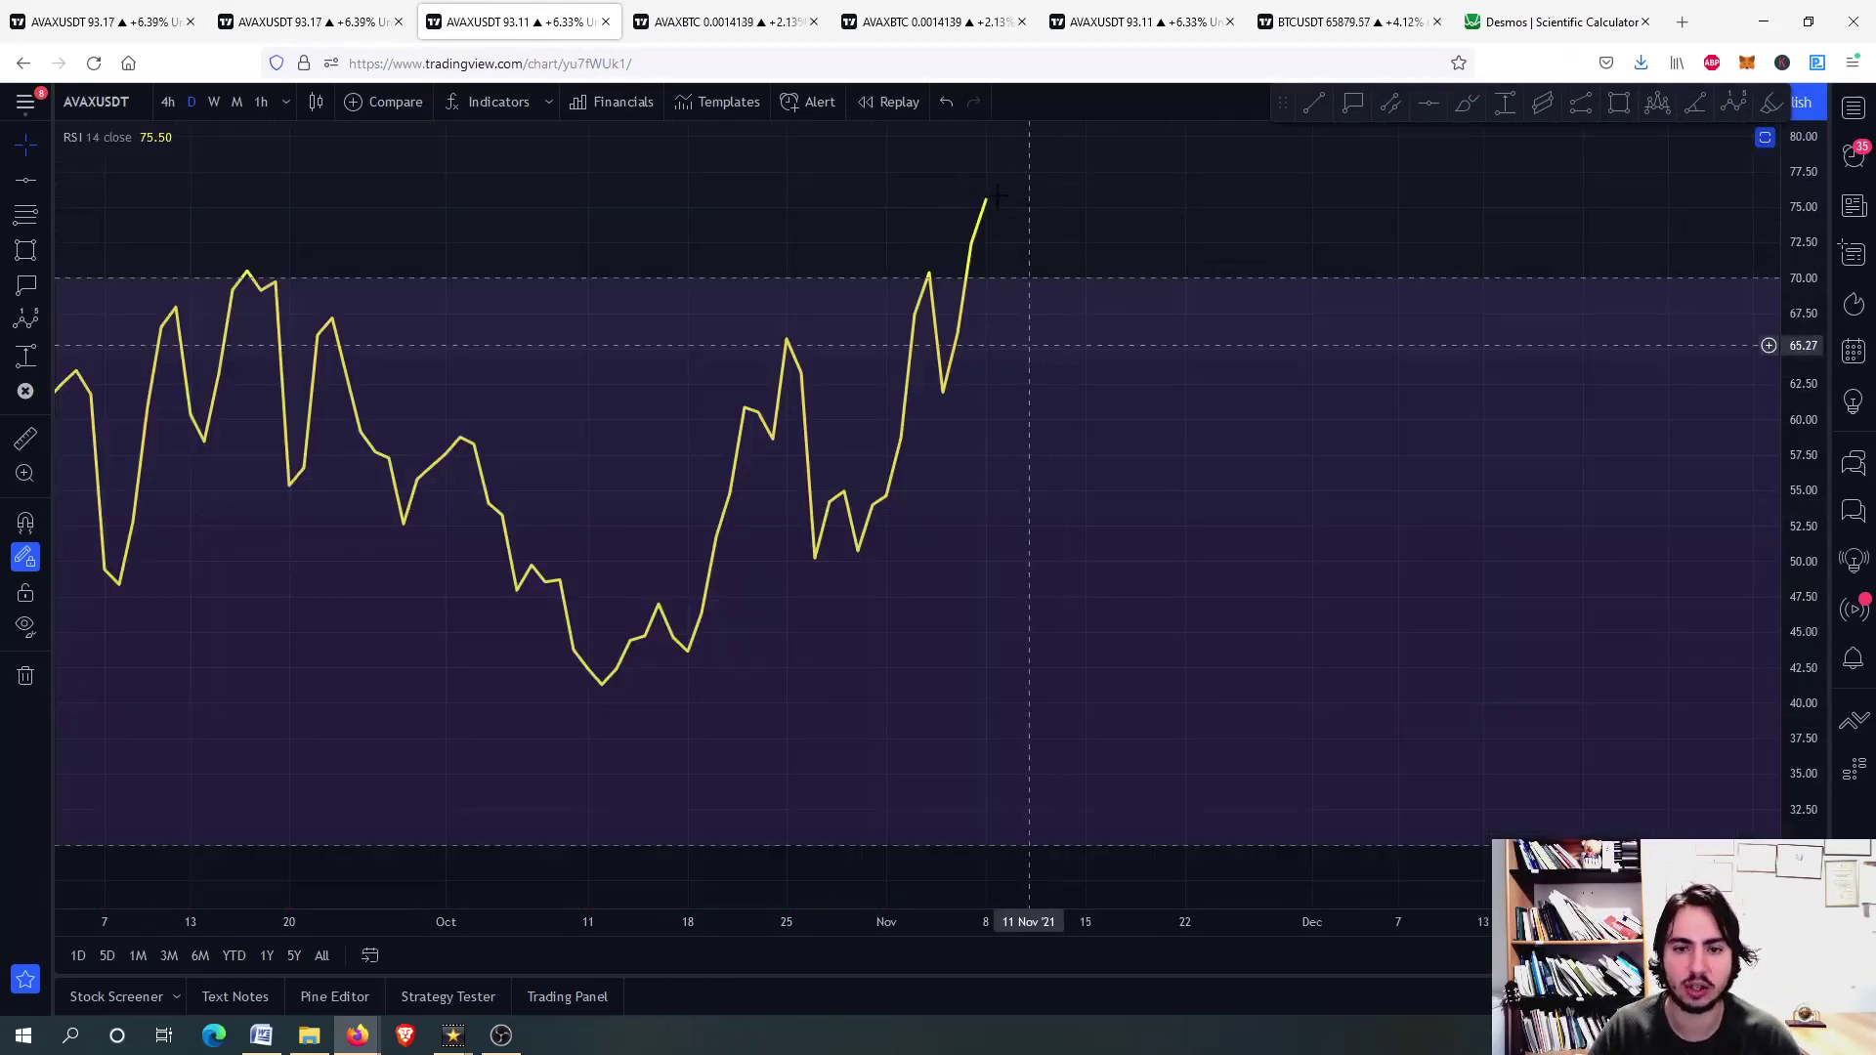
pyautogui.scroll(-4, 1089, 427)
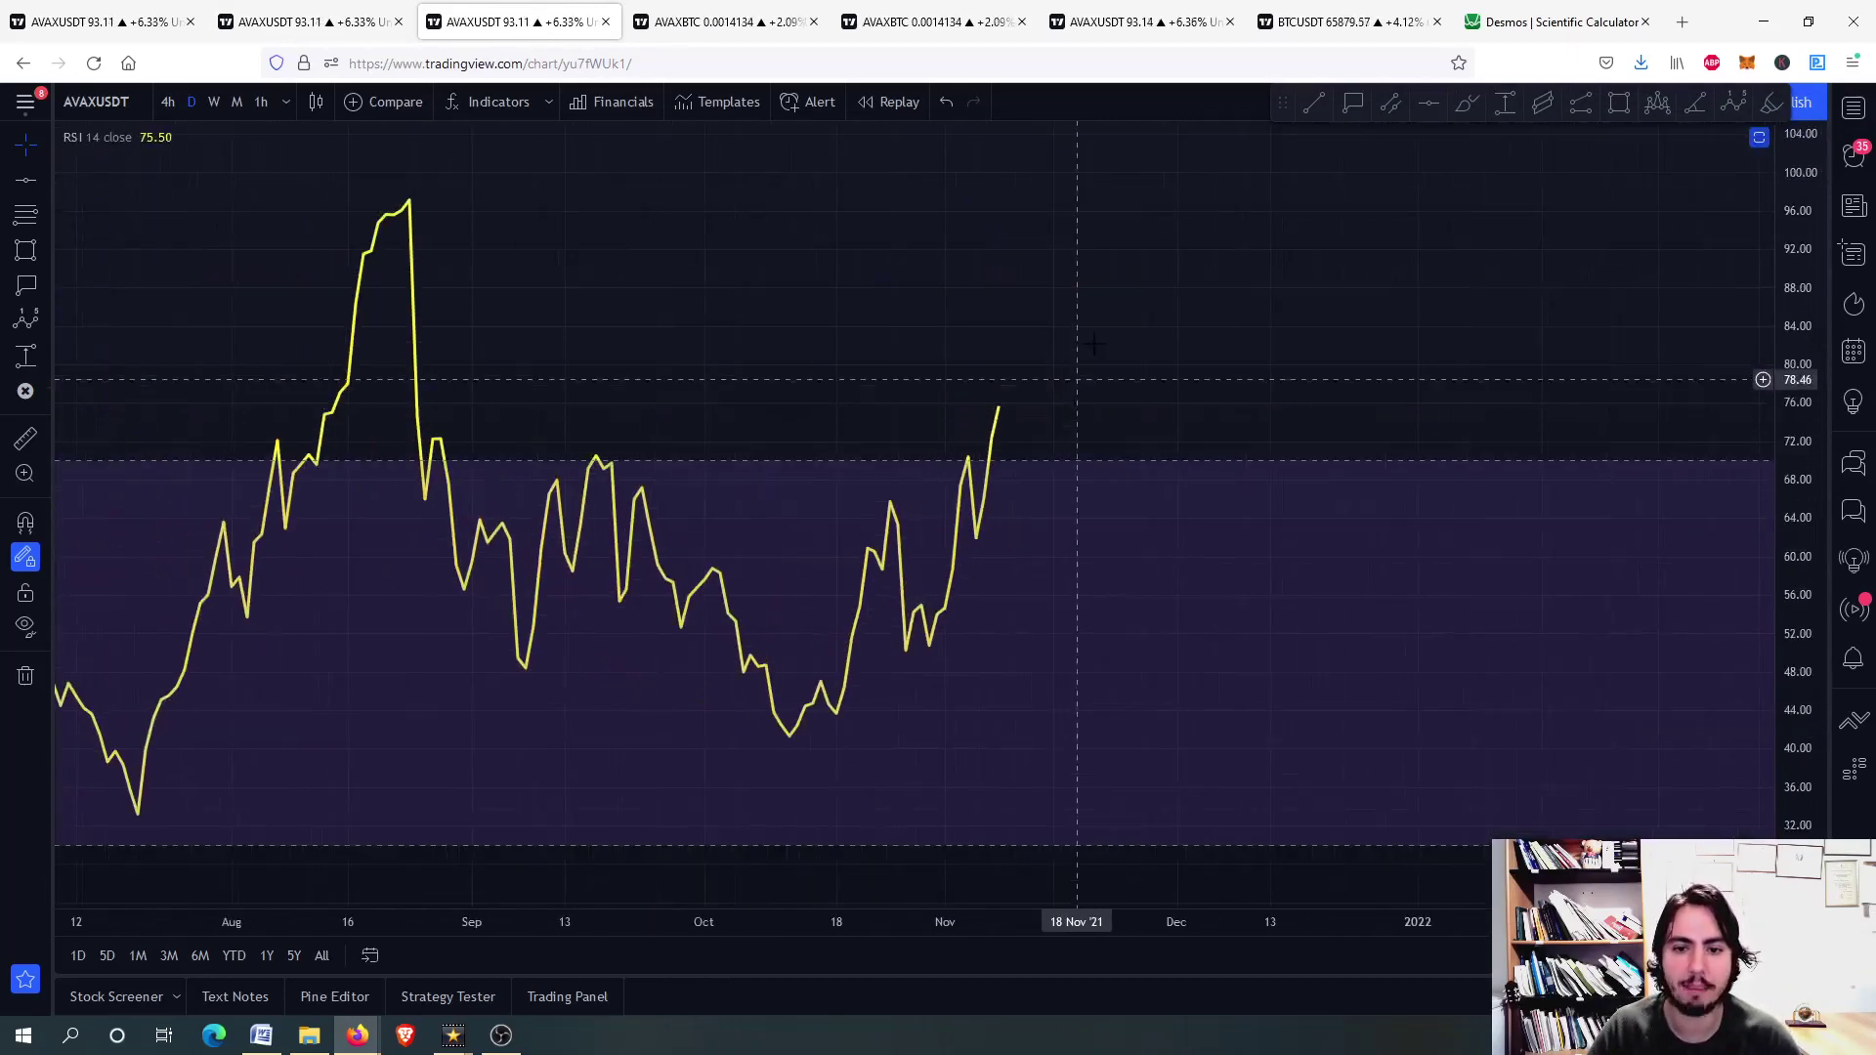
pyautogui.scroll(4, 1078, 379)
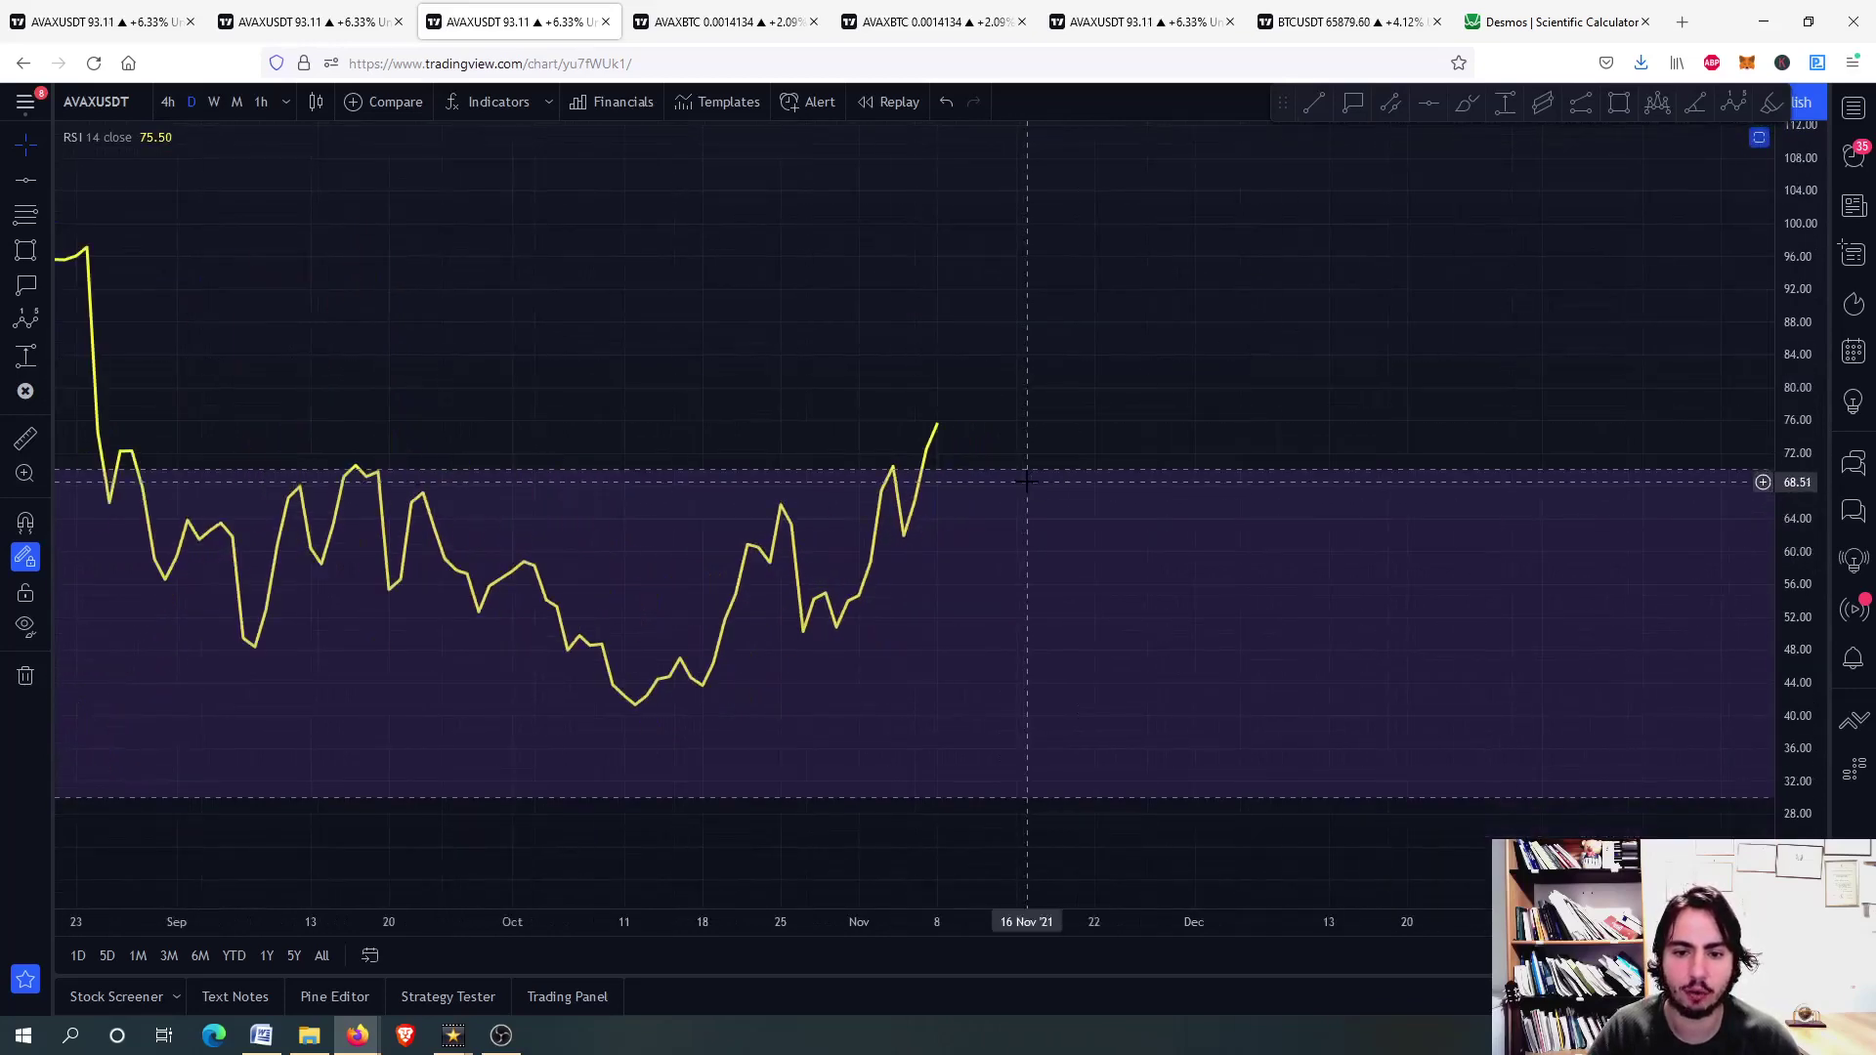
pyautogui.moveTo(1026, 480); pyautogui.dragTo(1006, 360)
pyautogui.doubleClick(1061, 582)
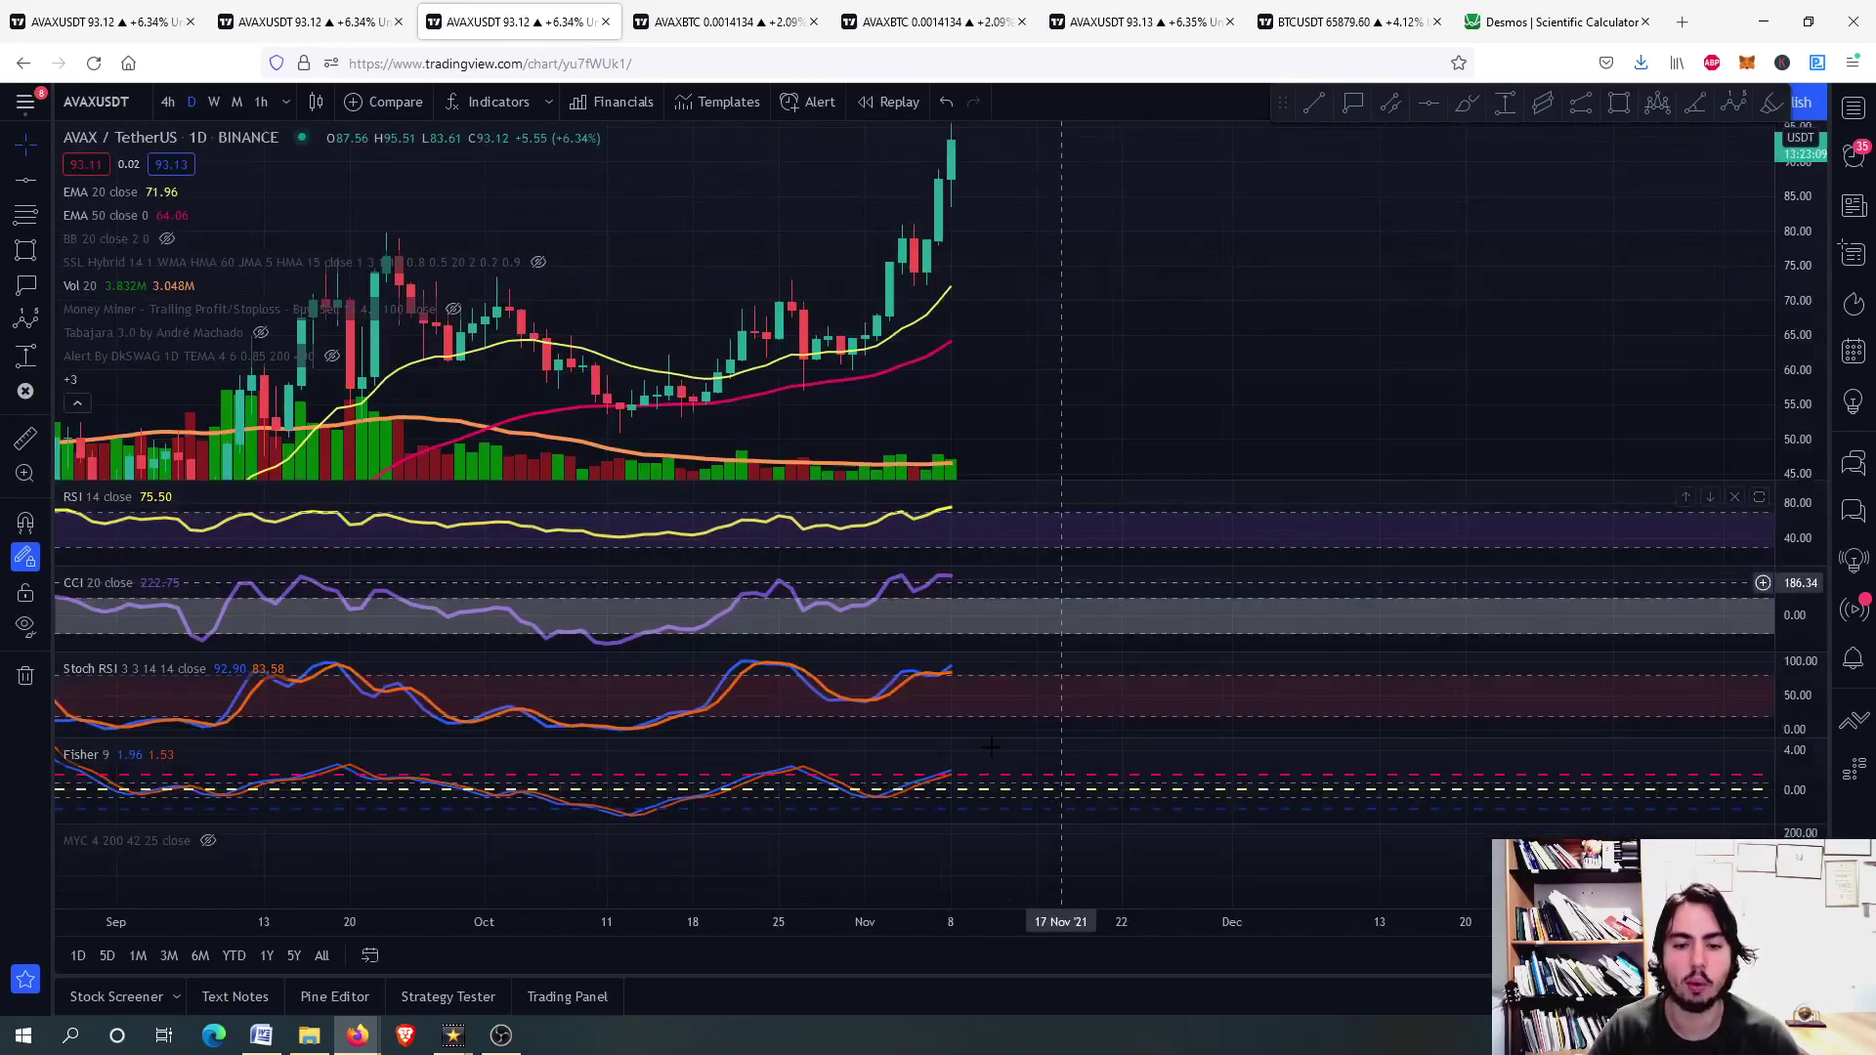
# - Enlarge the Stoch RSI and Fisher panes in turn, ending with the CCI pane maximised
pyautogui.doubleClick(1063, 693)
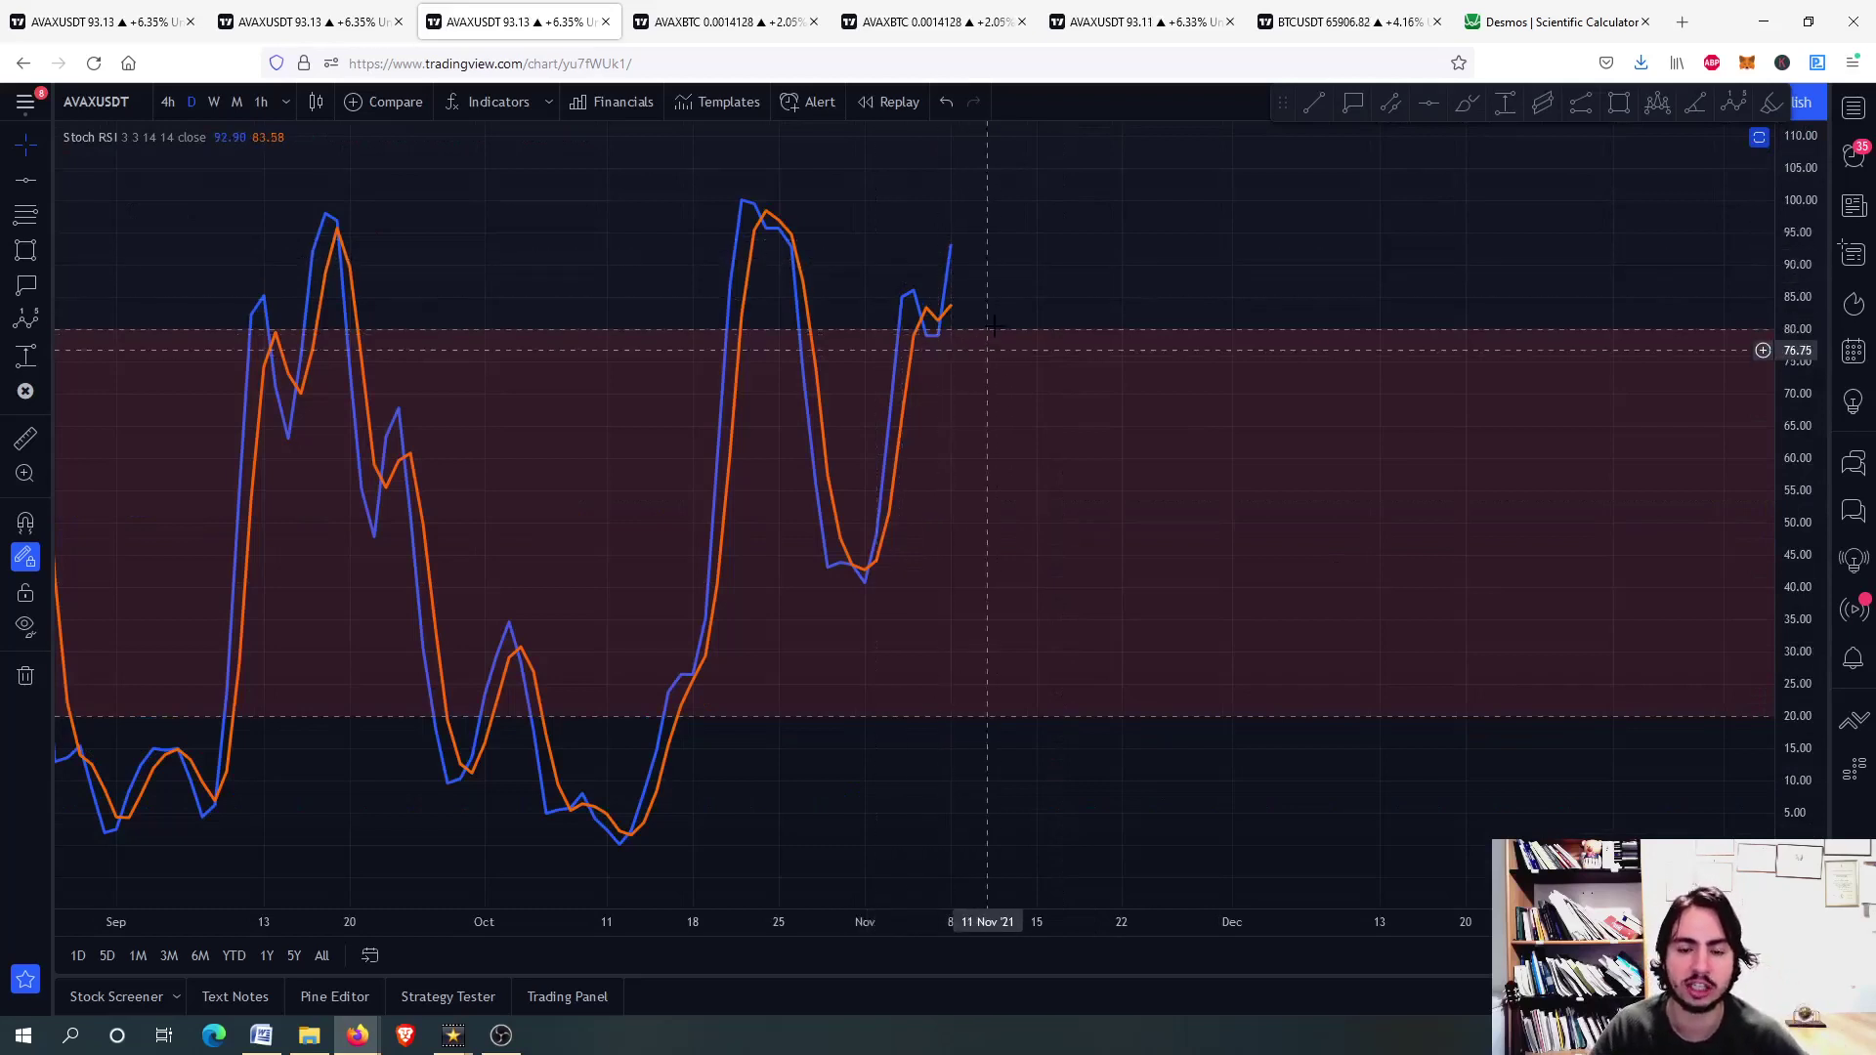
pyautogui.scroll(3, 945, 323)
pyautogui.scroll(1, 947, 300)
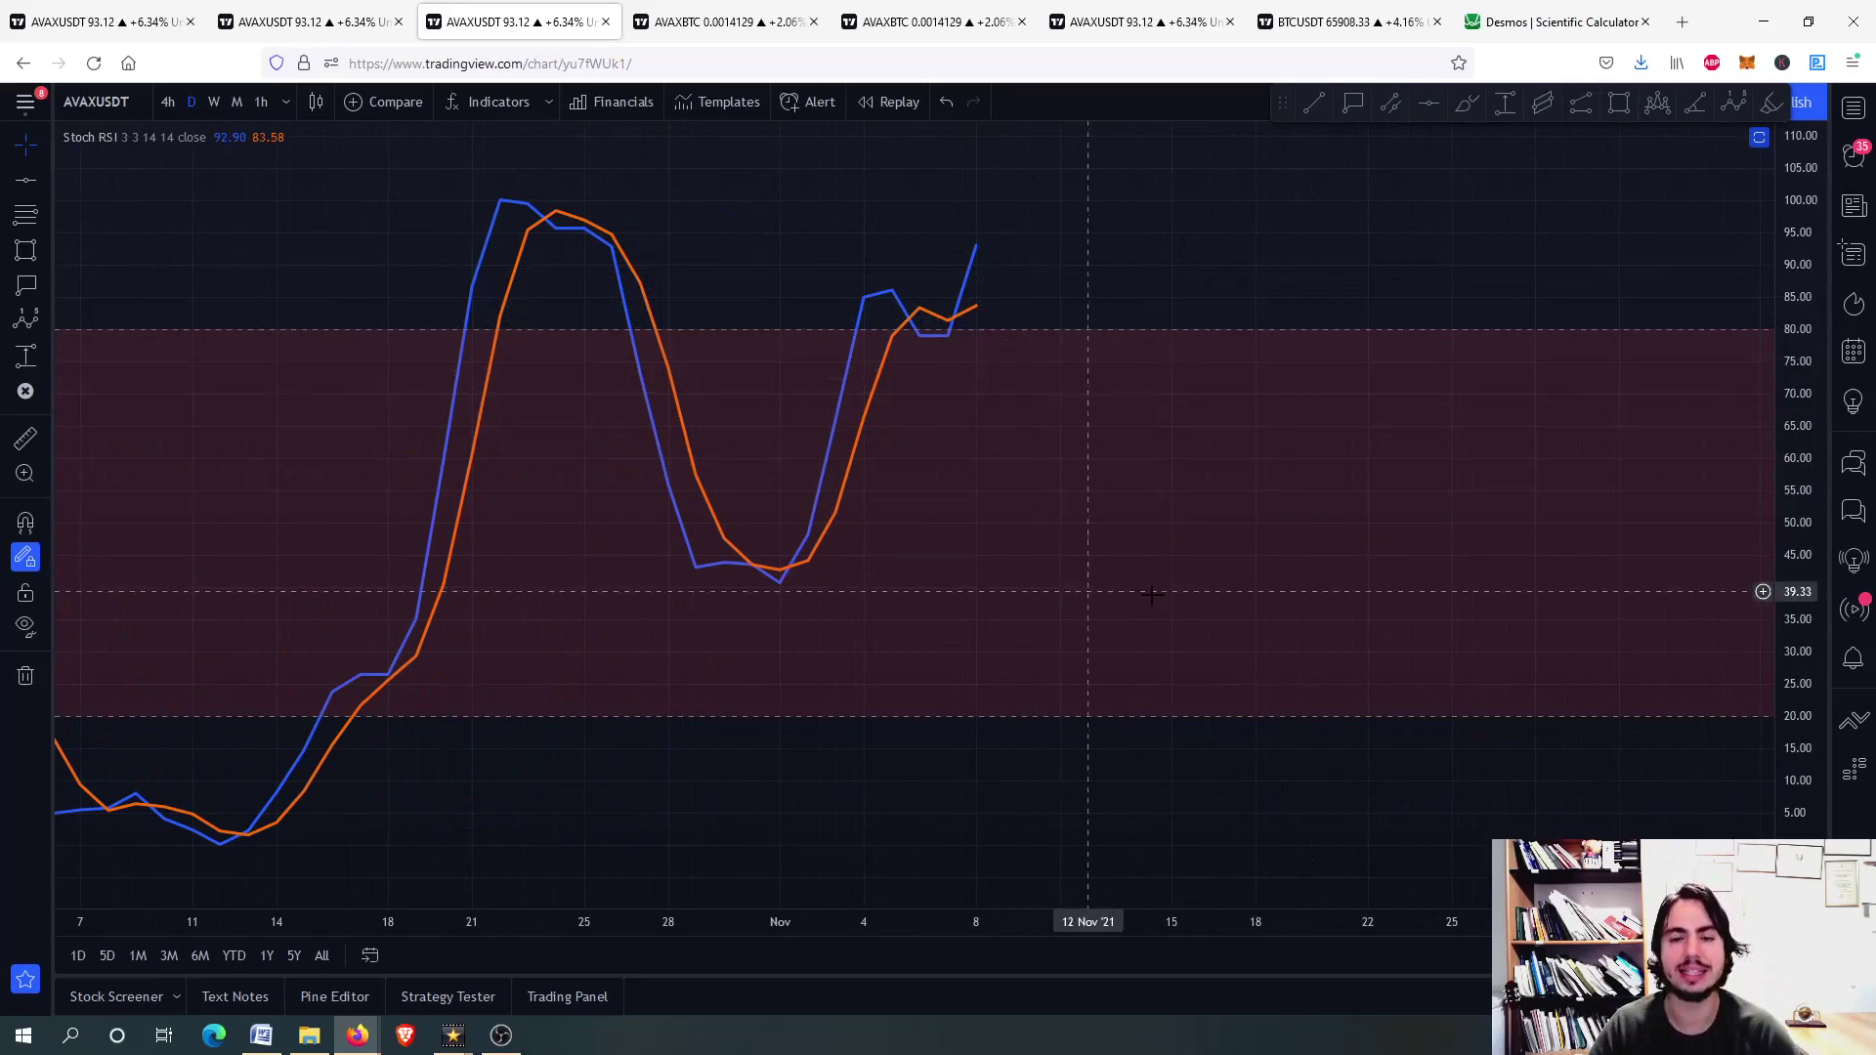
pyautogui.doubleClick(1190, 590)
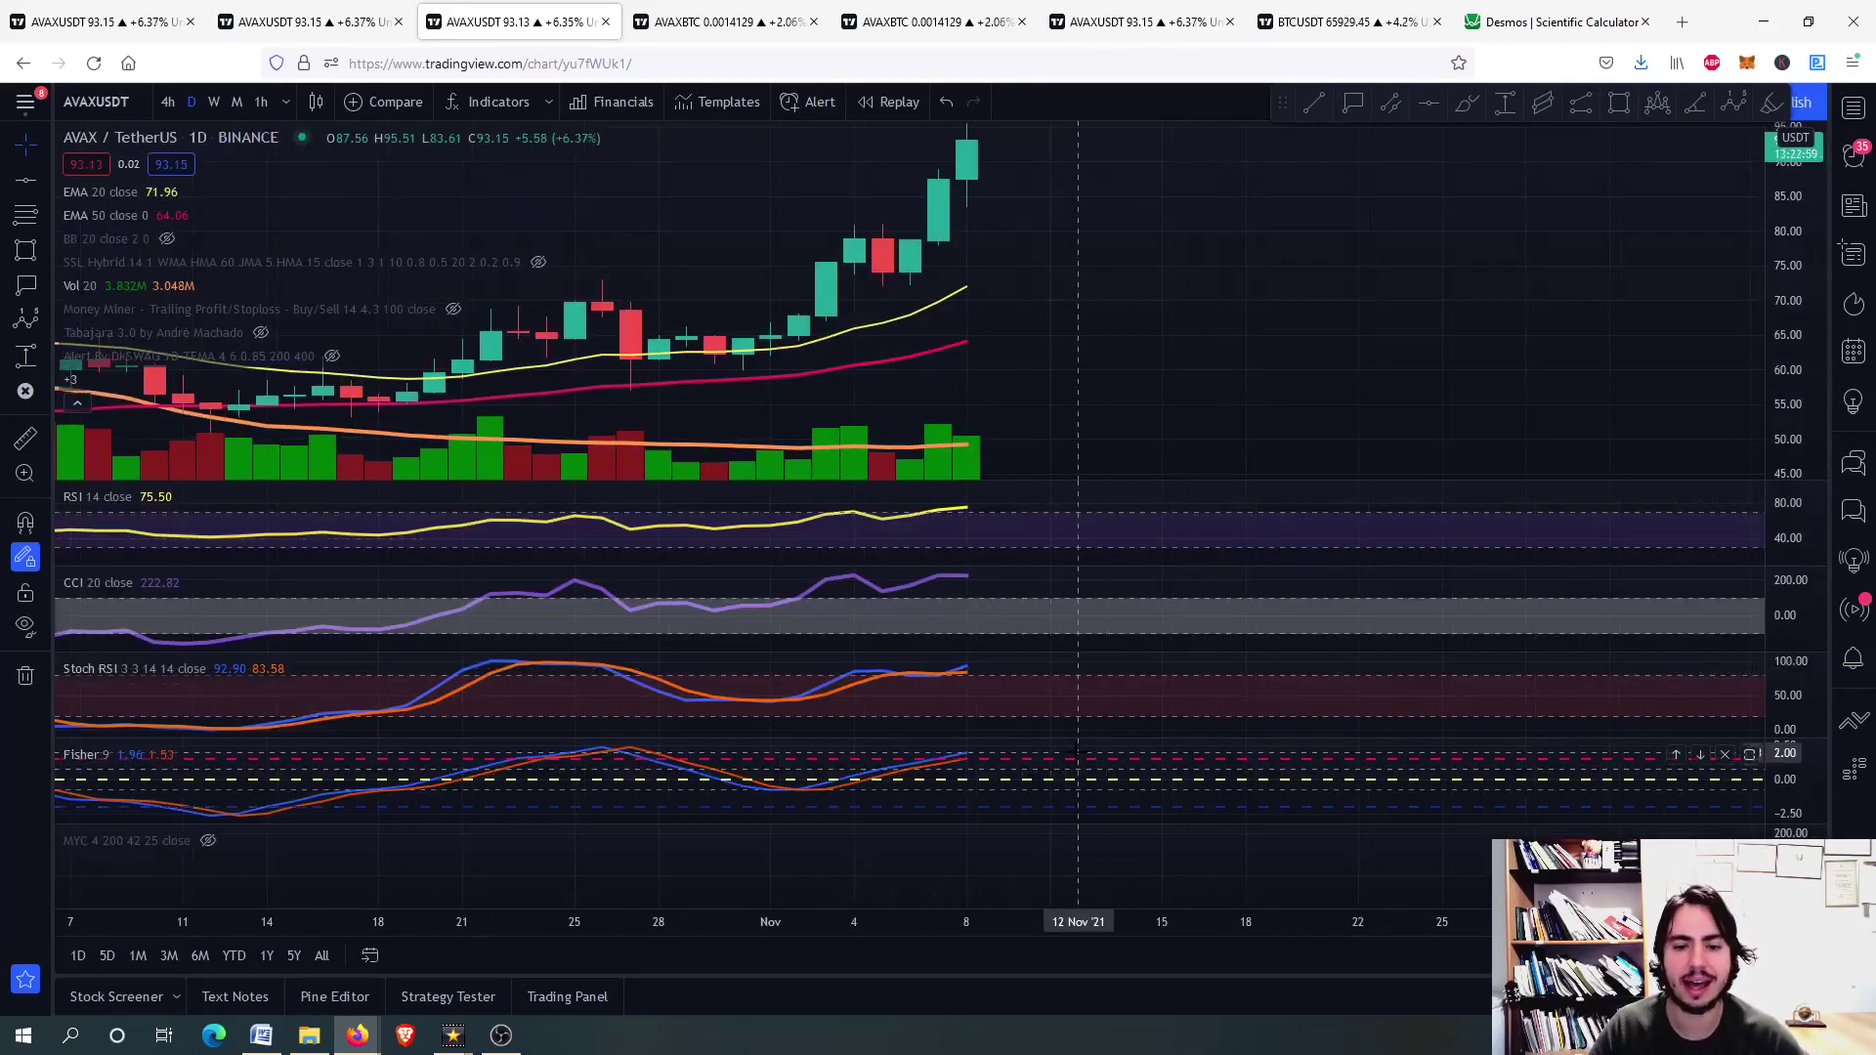
pyautogui.doubleClick(1039, 761)
pyautogui.doubleClick(1178, 267)
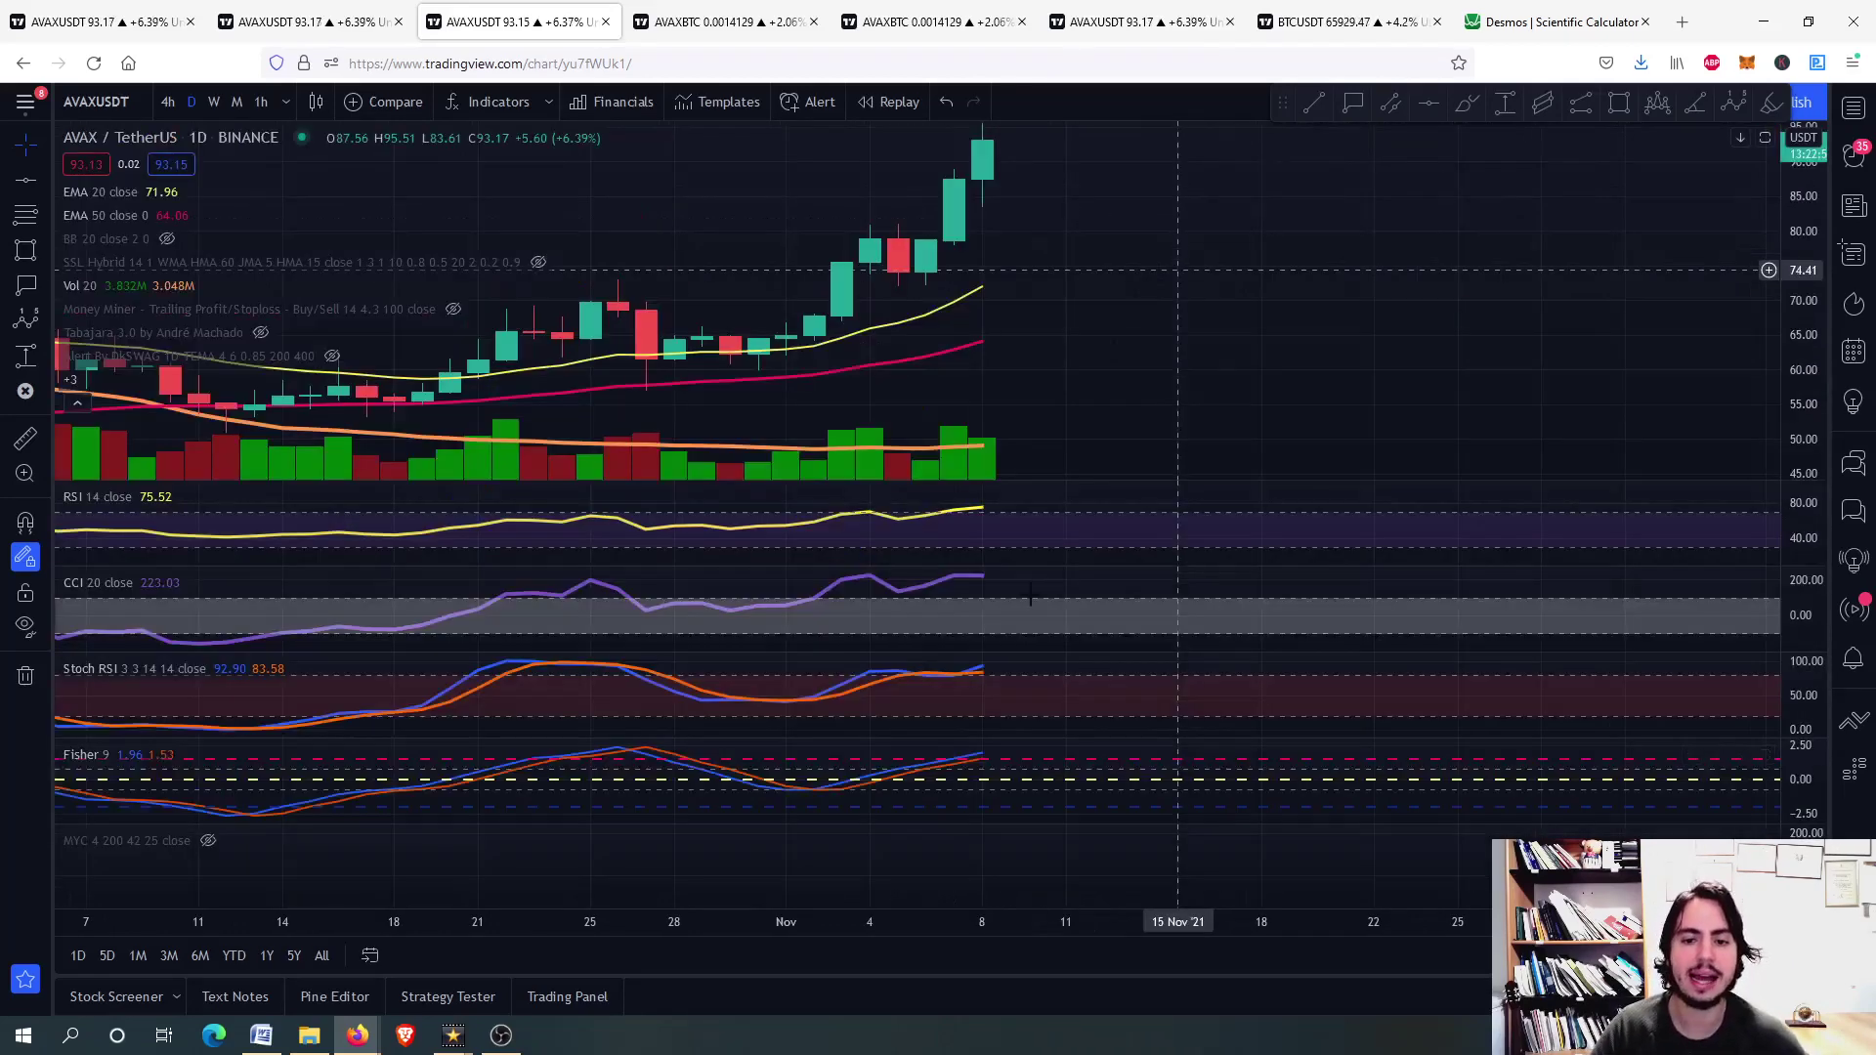
pyautogui.doubleClick(1042, 623)
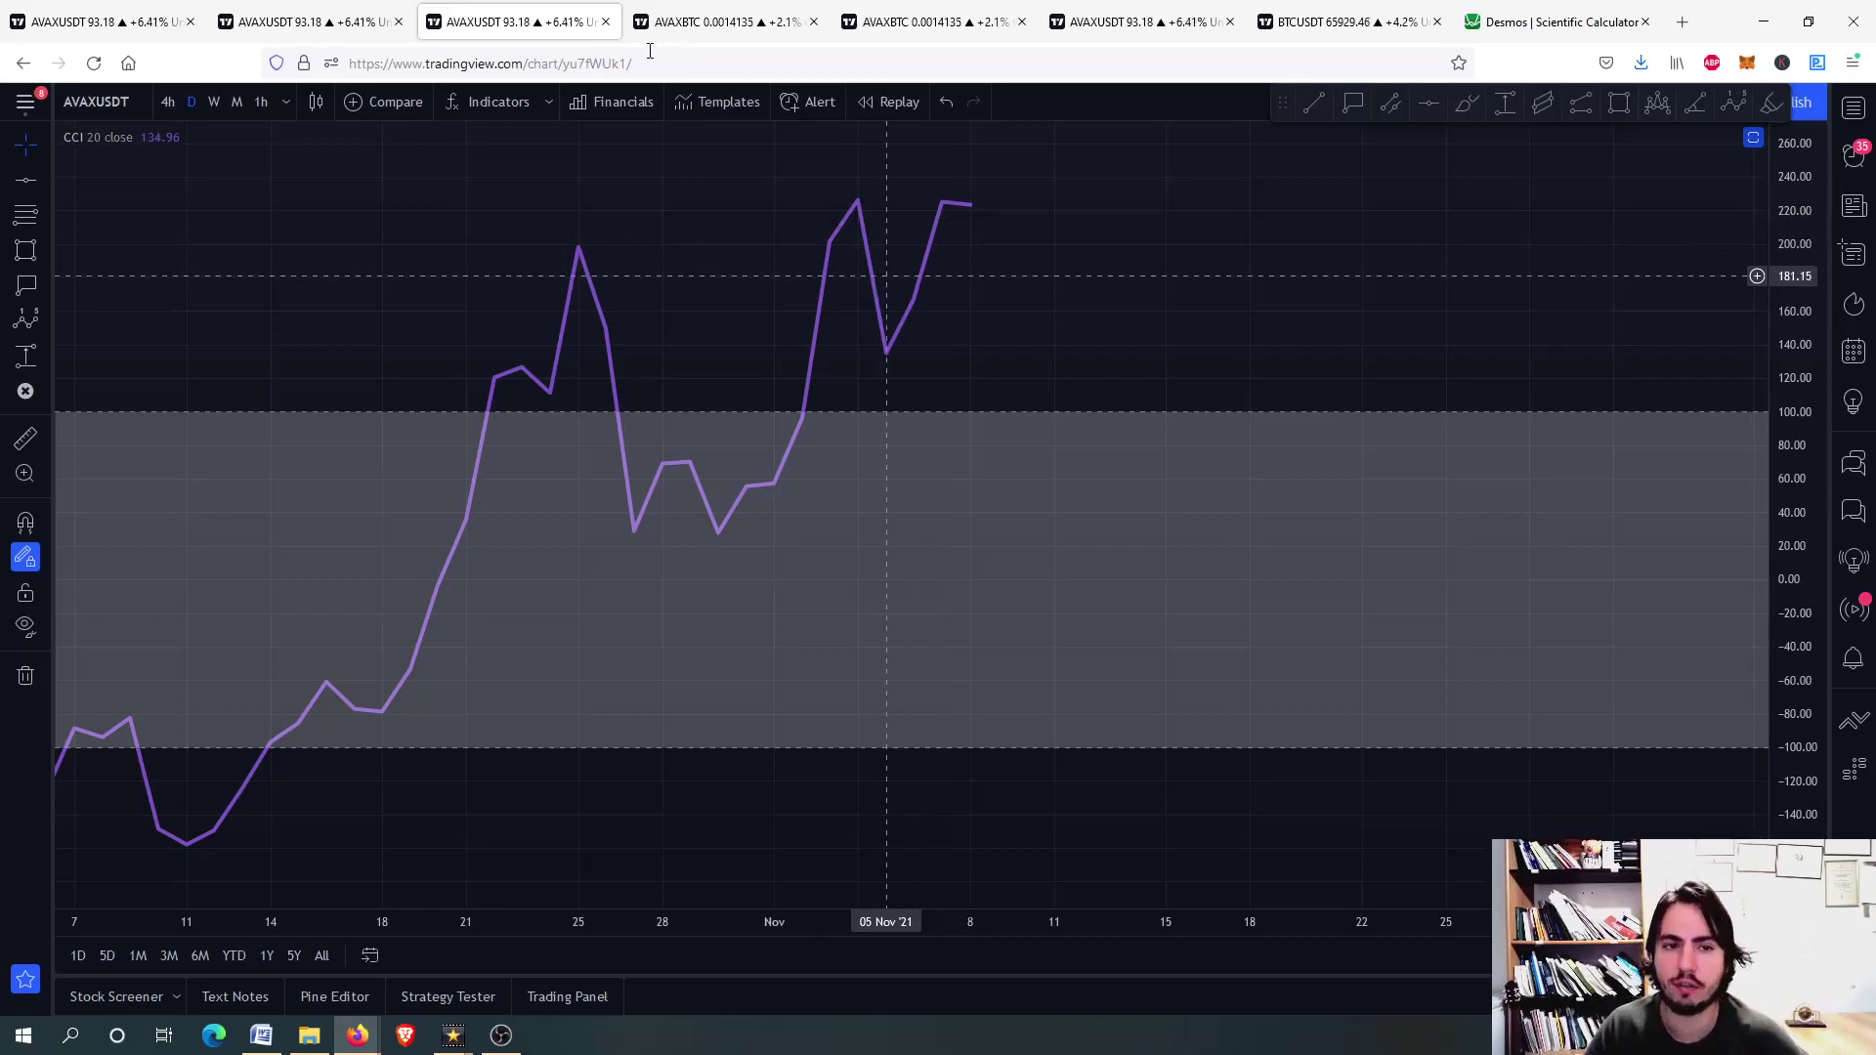
# - Unhide SSL Hybrid on the daily chart and review the enlarged price pane before opening the AVAX/Bitcoin 4h chart
pyautogui.doubleClick(737, 191)
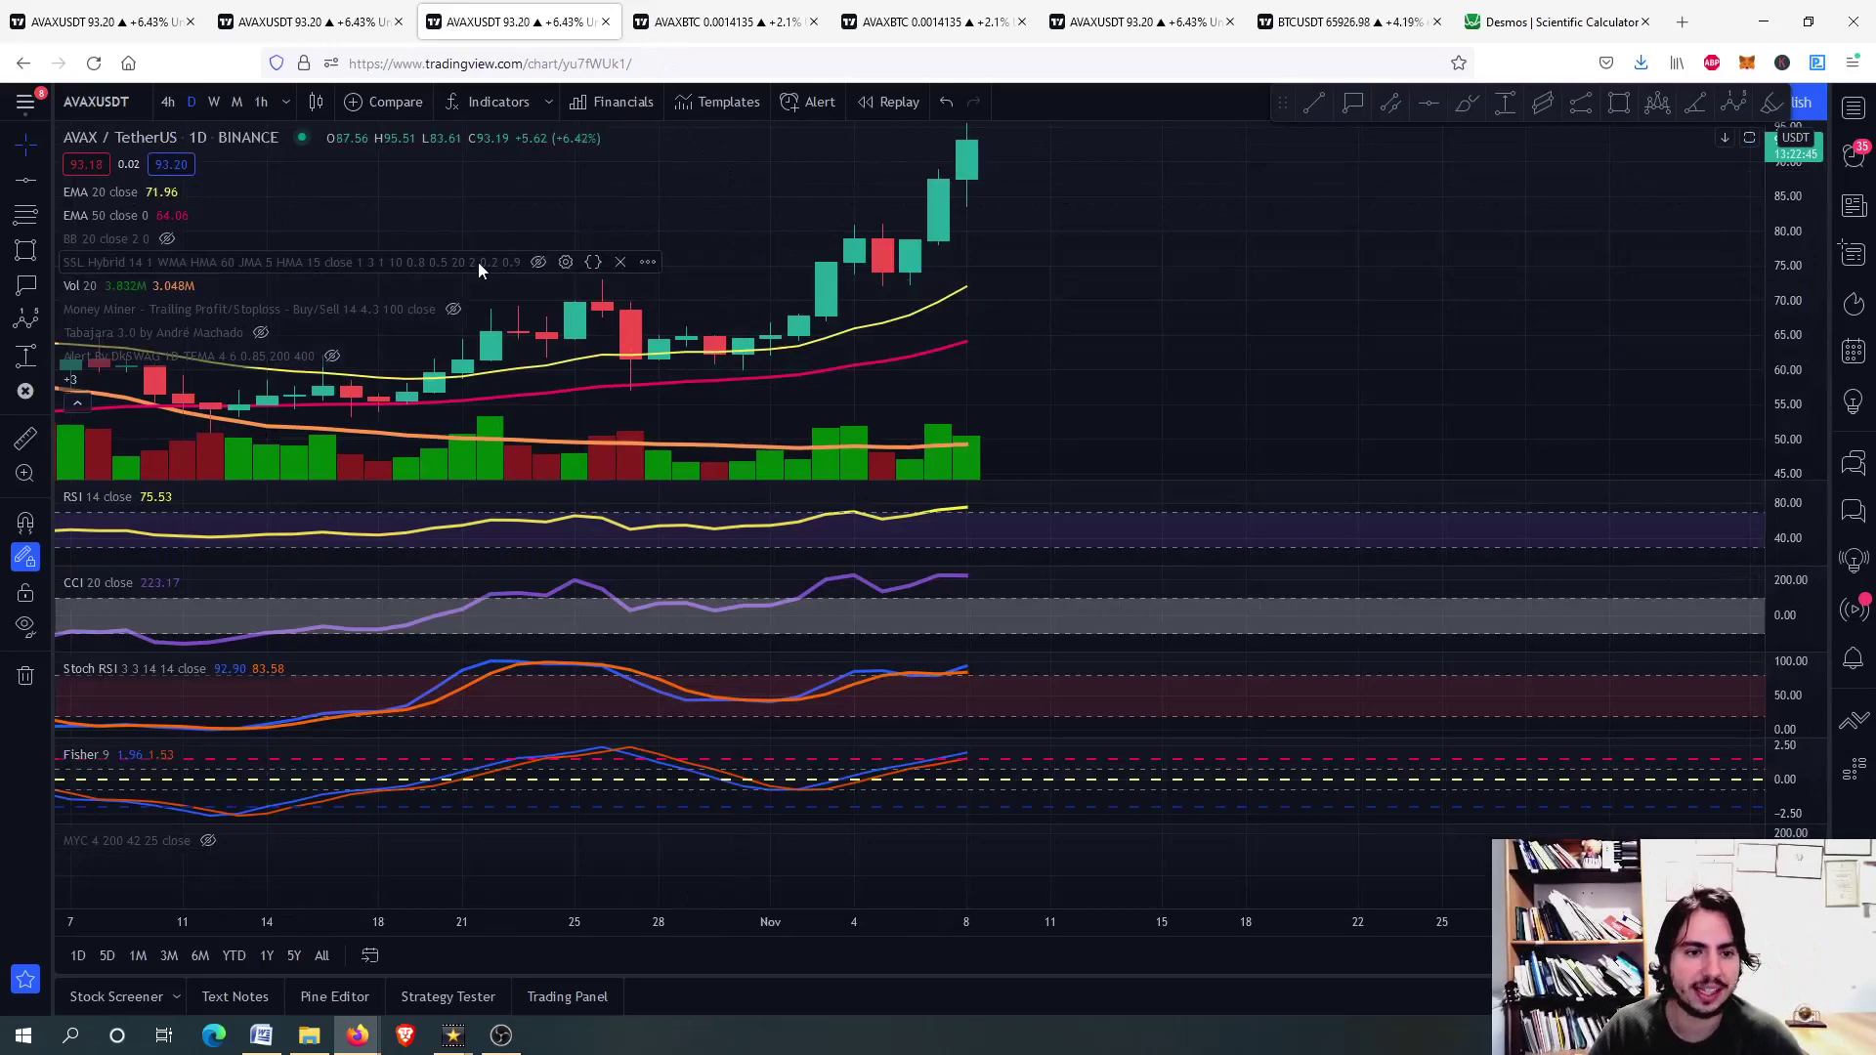
pyautogui.click(538, 264)
pyautogui.doubleClick(1018, 331)
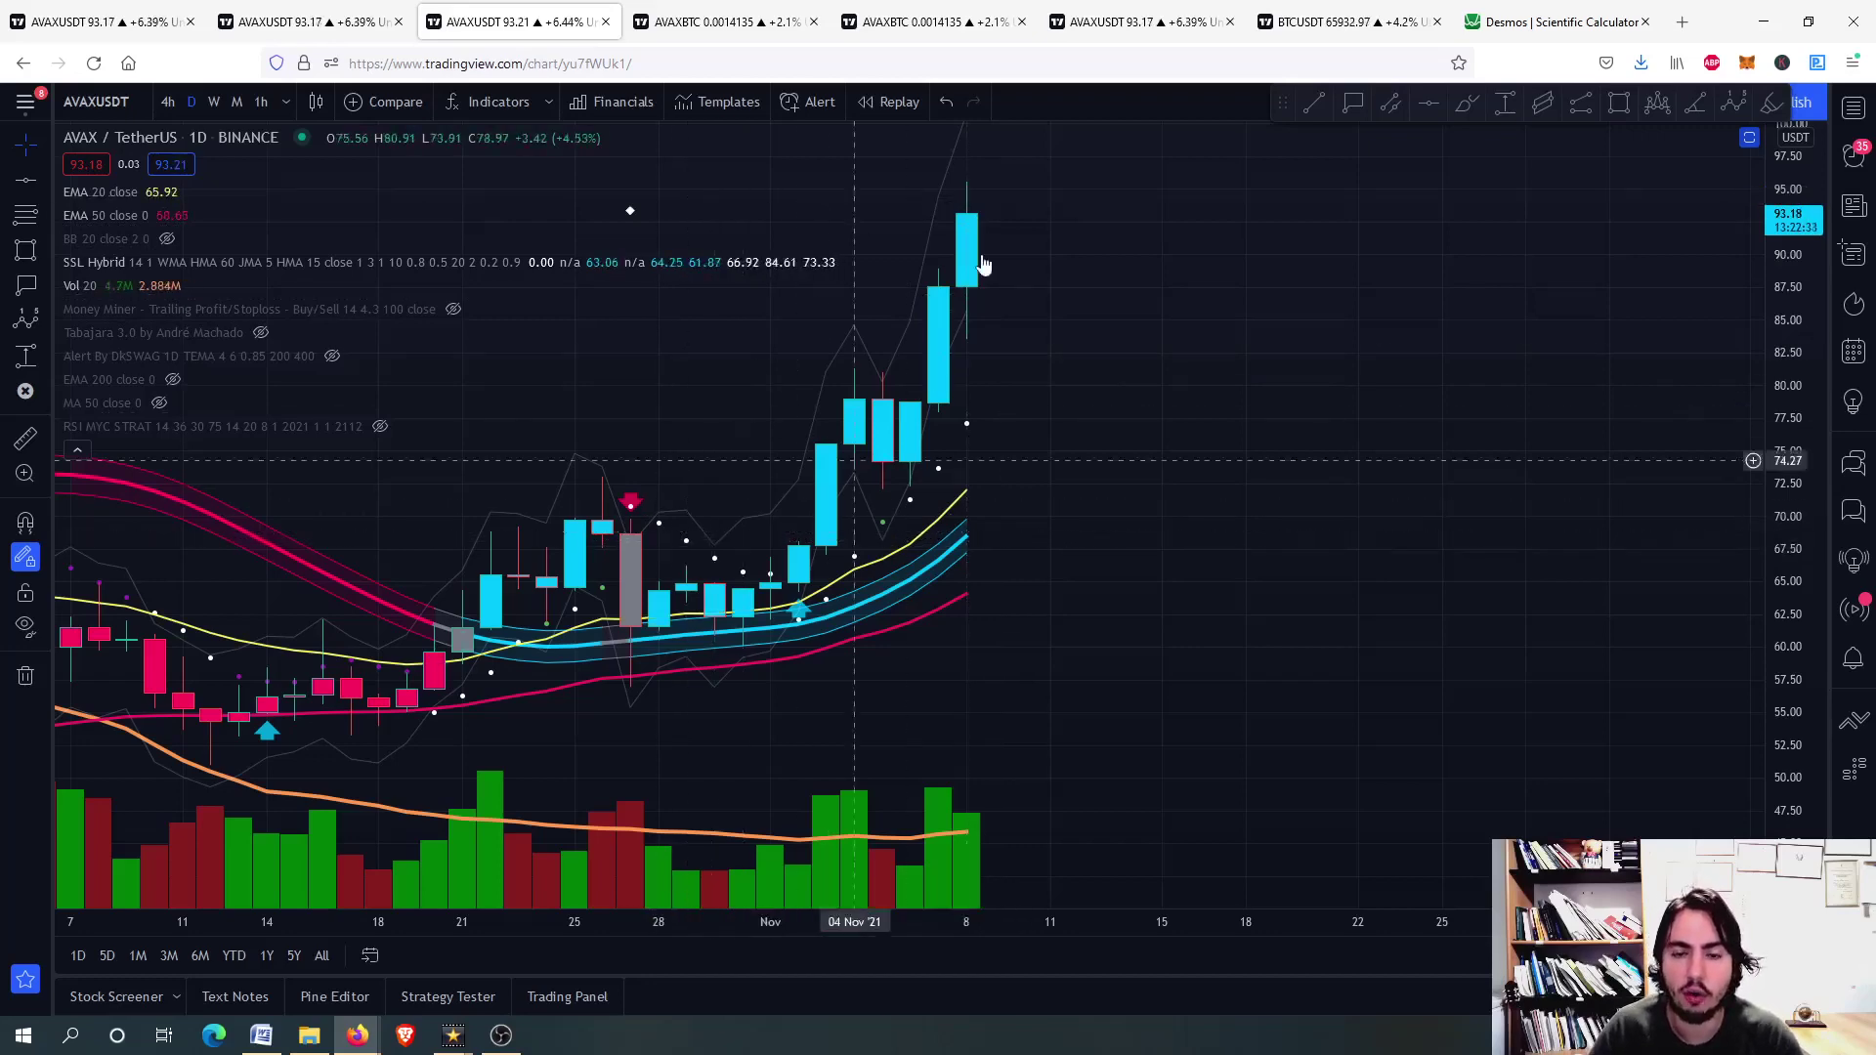
pyautogui.doubleClick(1110, 349)
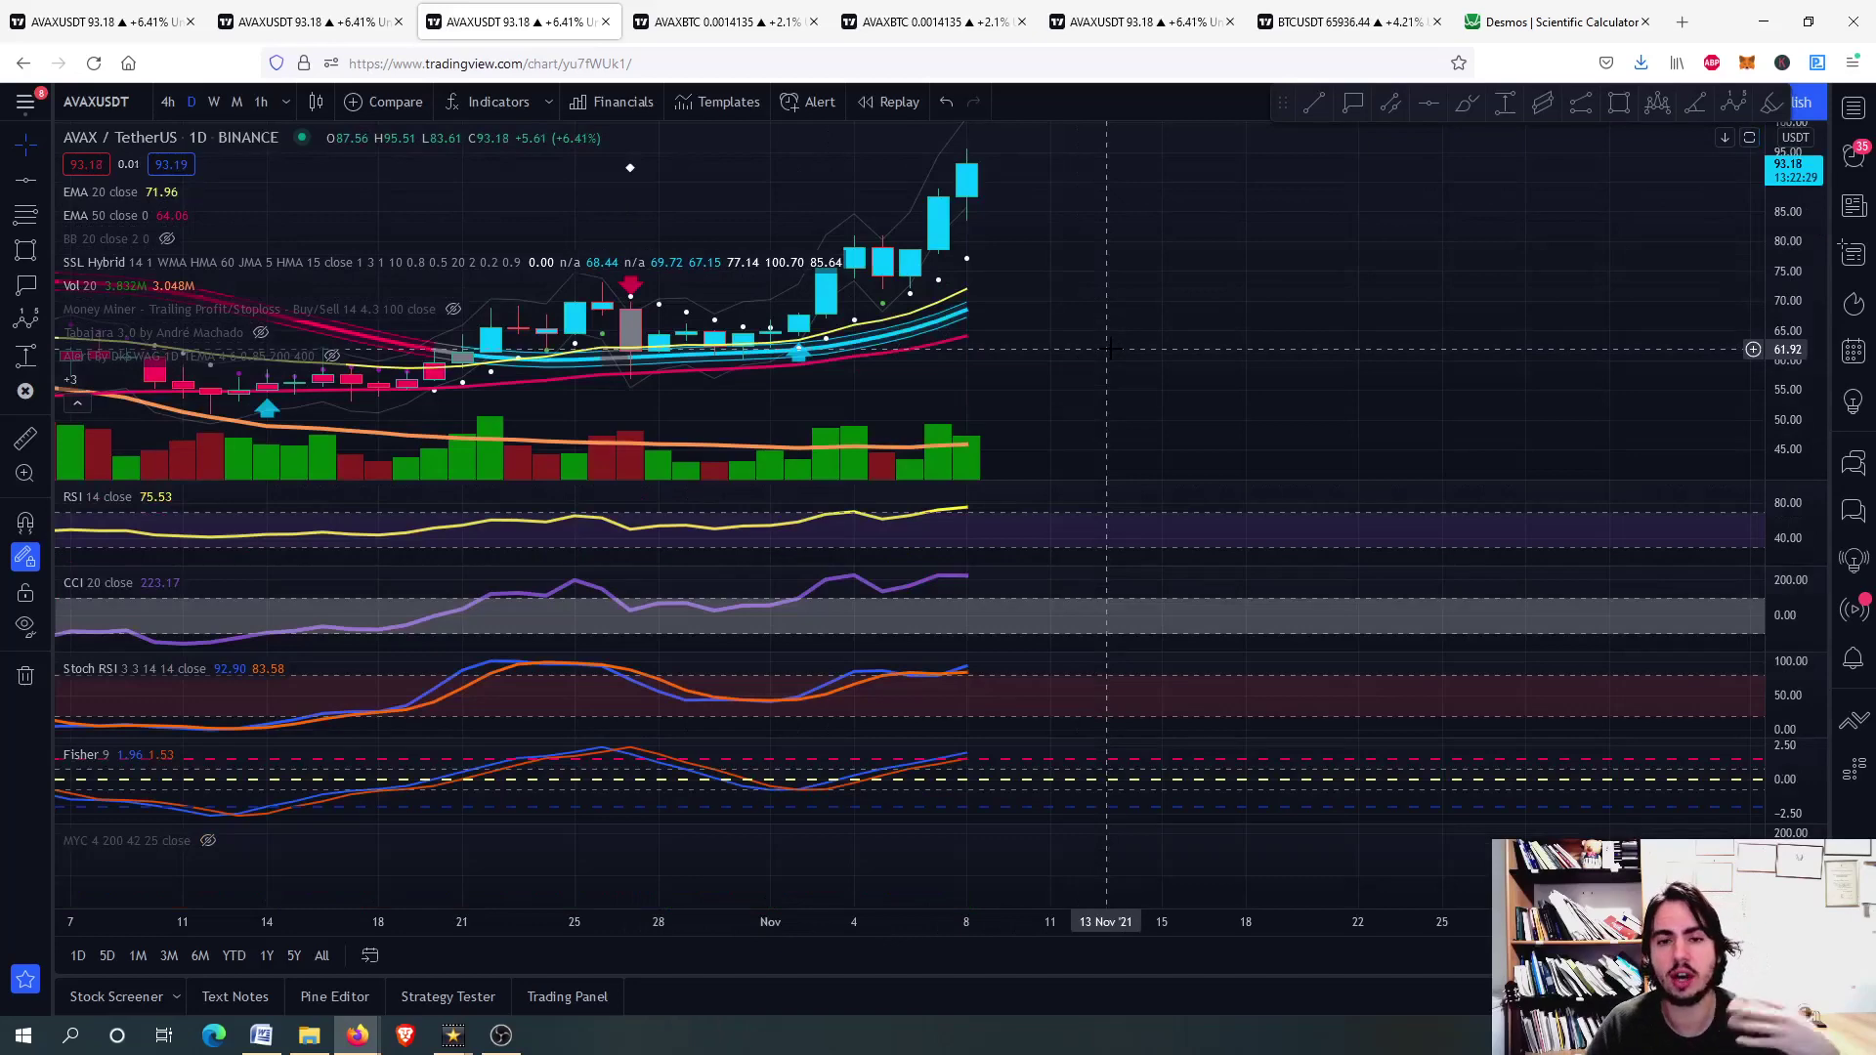
pyautogui.click(716, 22)
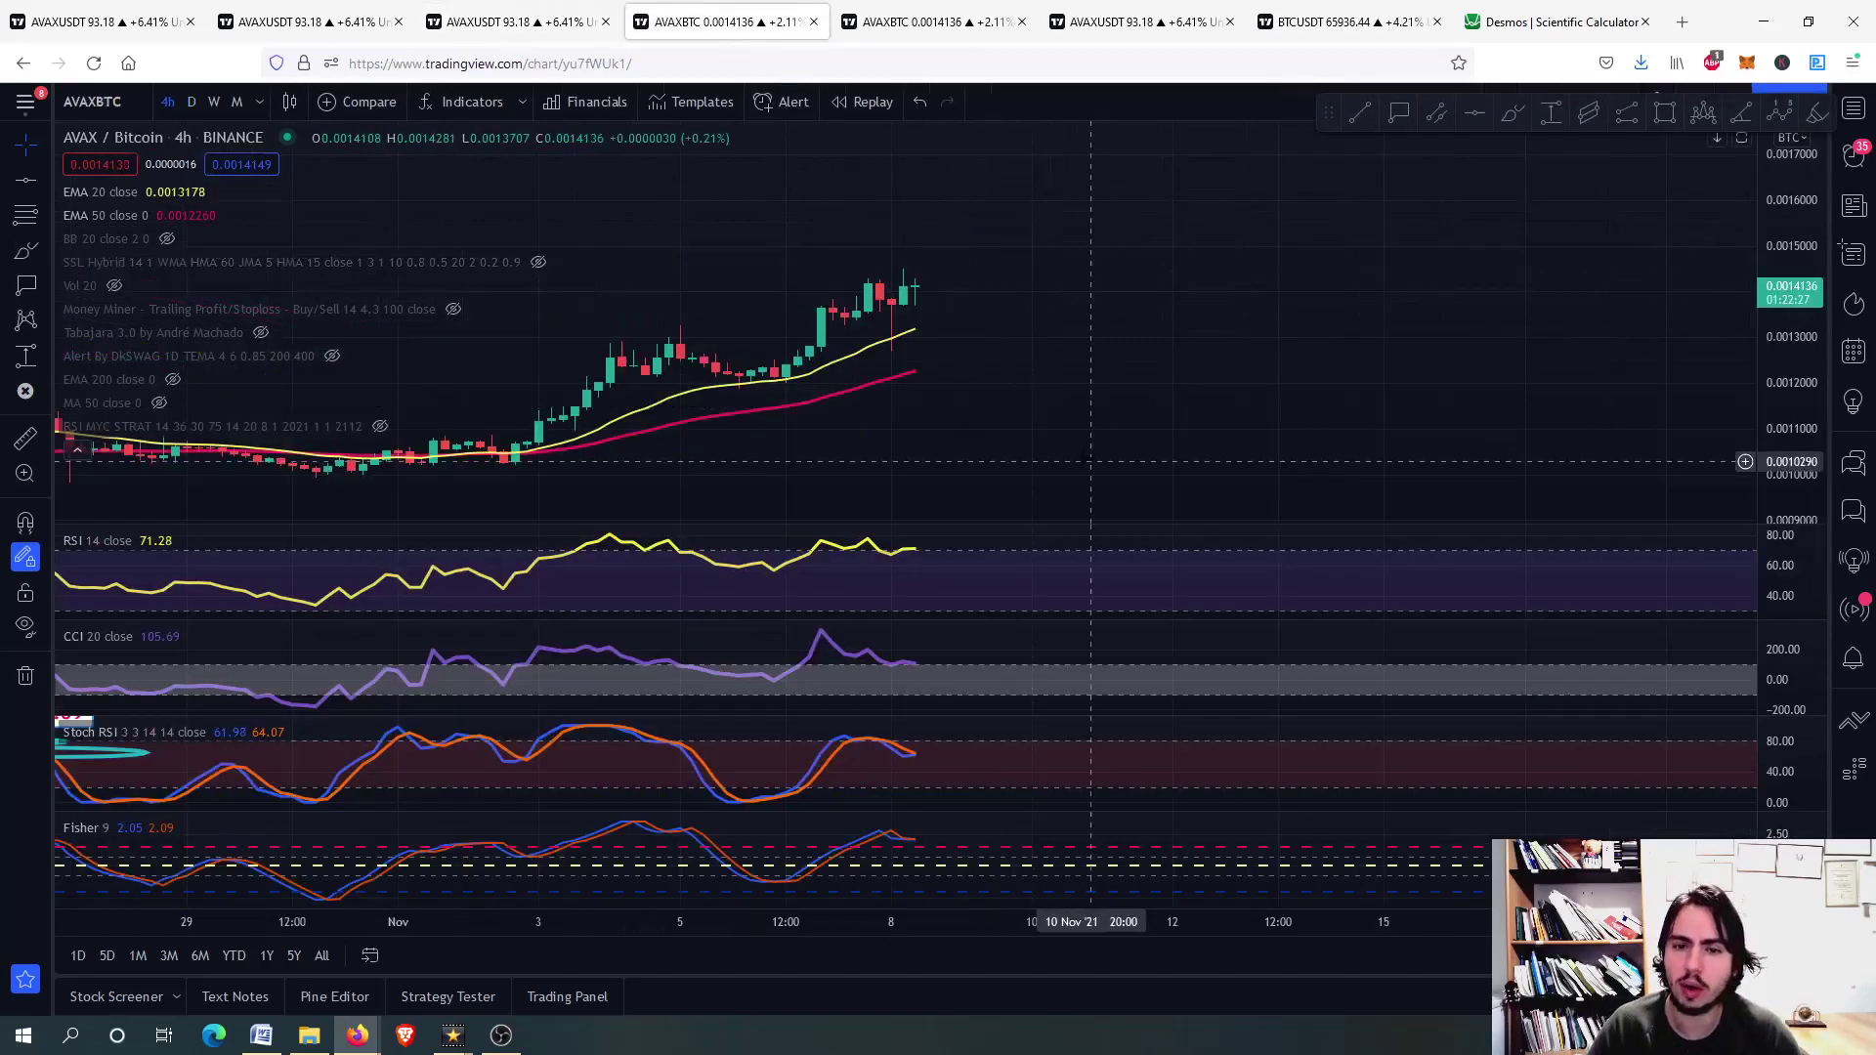
# - Enlarge the RSI pane and circle its four rising dips with cyan brush strokes
pyautogui.doubleClick(918, 585)
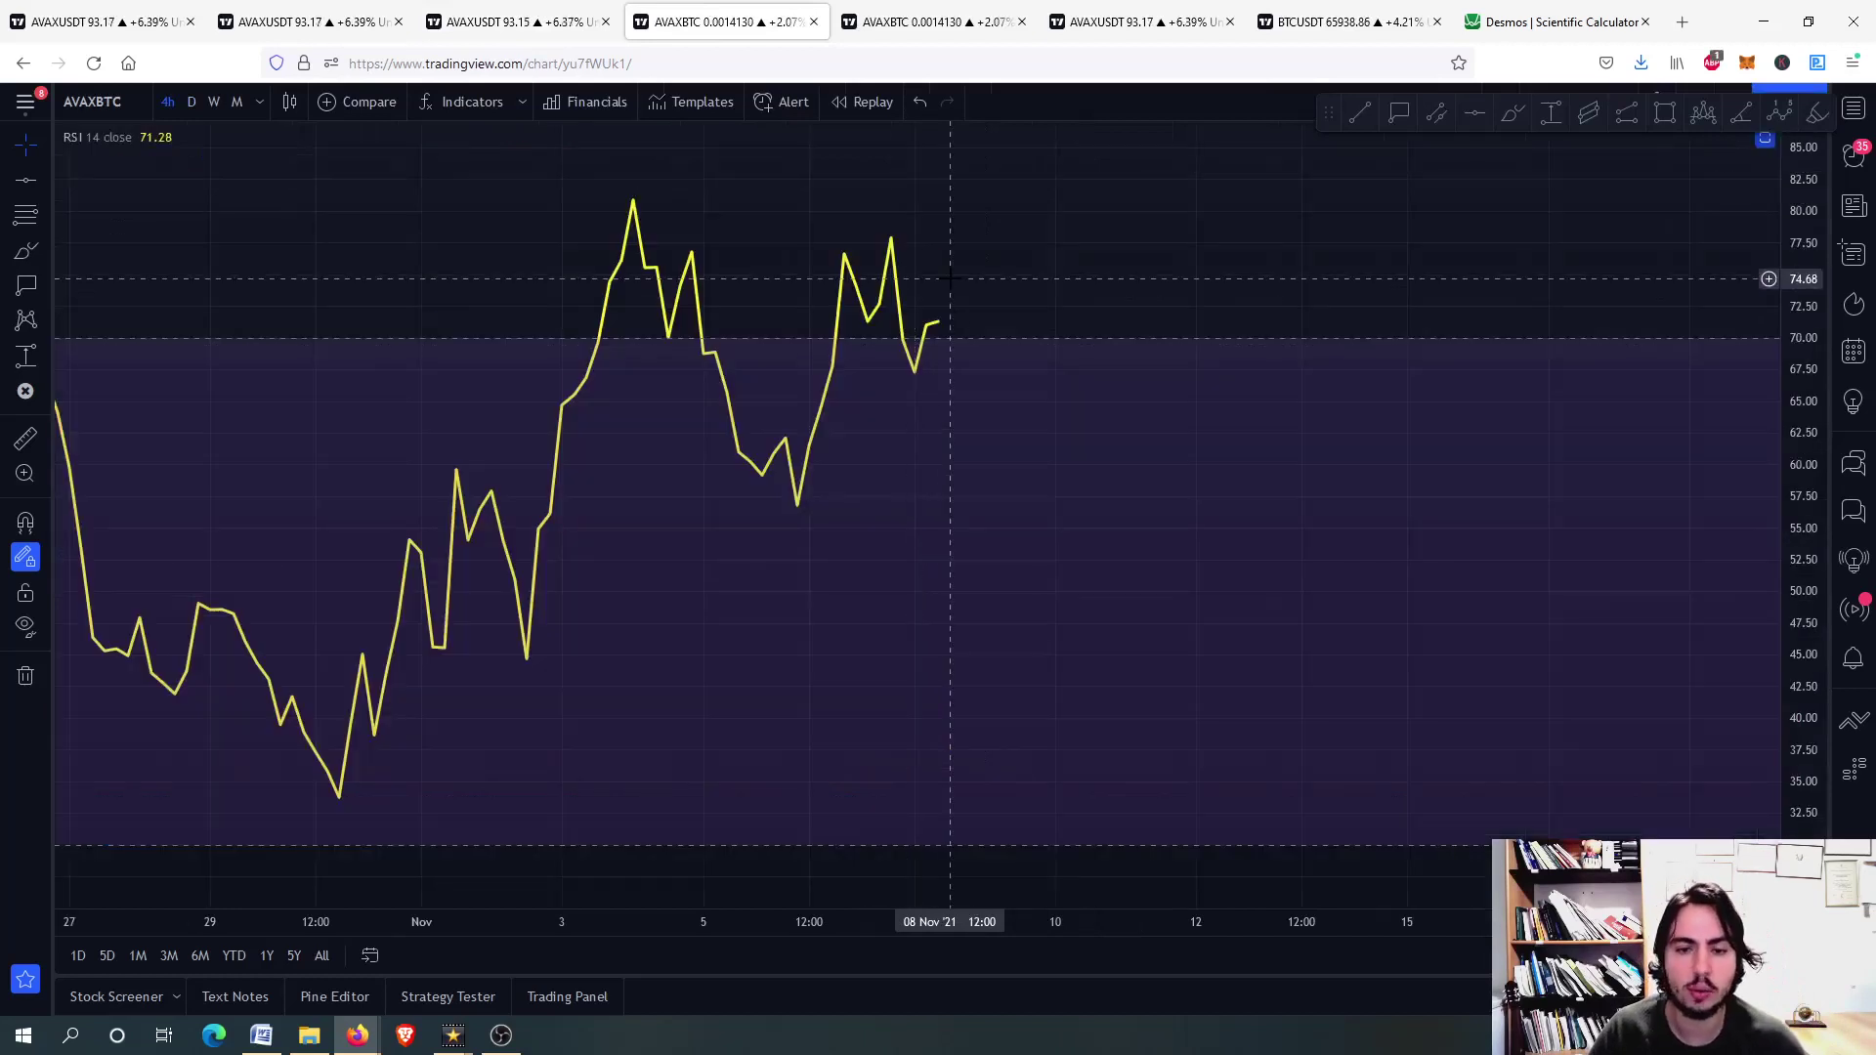
pyautogui.scroll(-2, 950, 278)
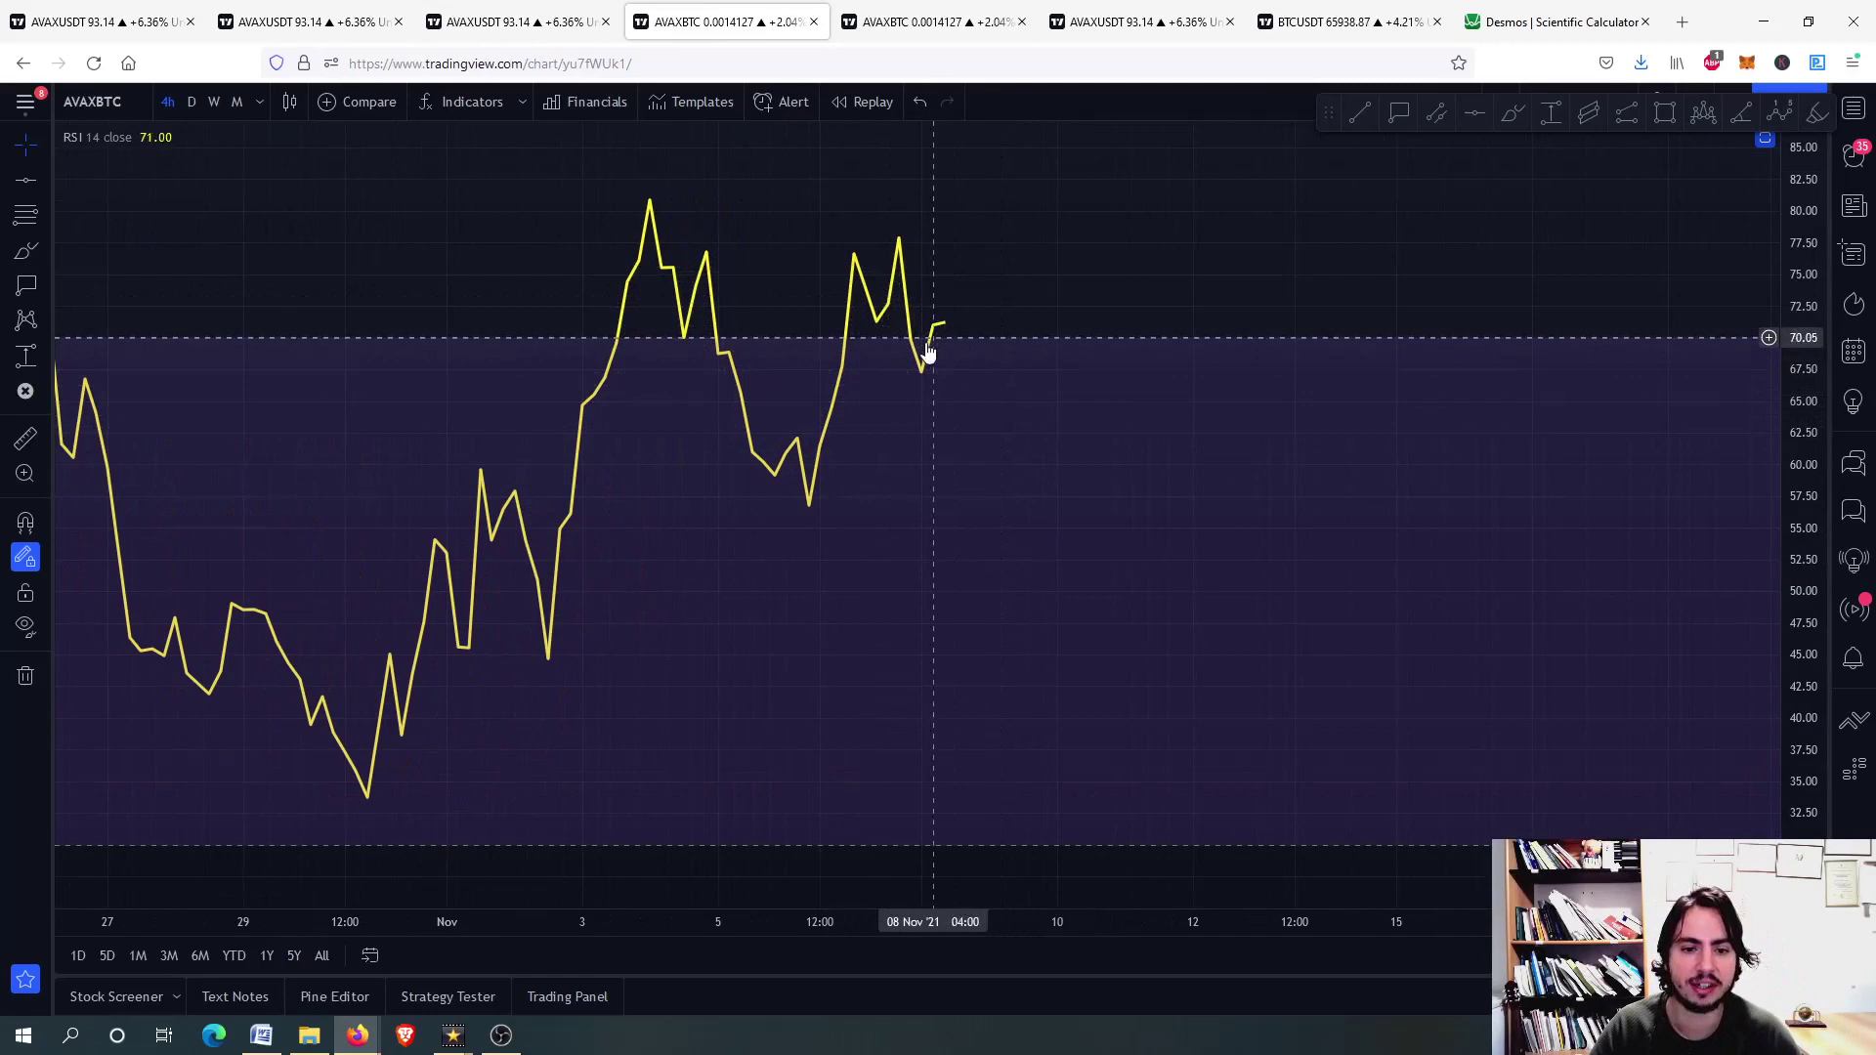
pyautogui.scroll(-2, 928, 352)
pyautogui.click(1512, 113)
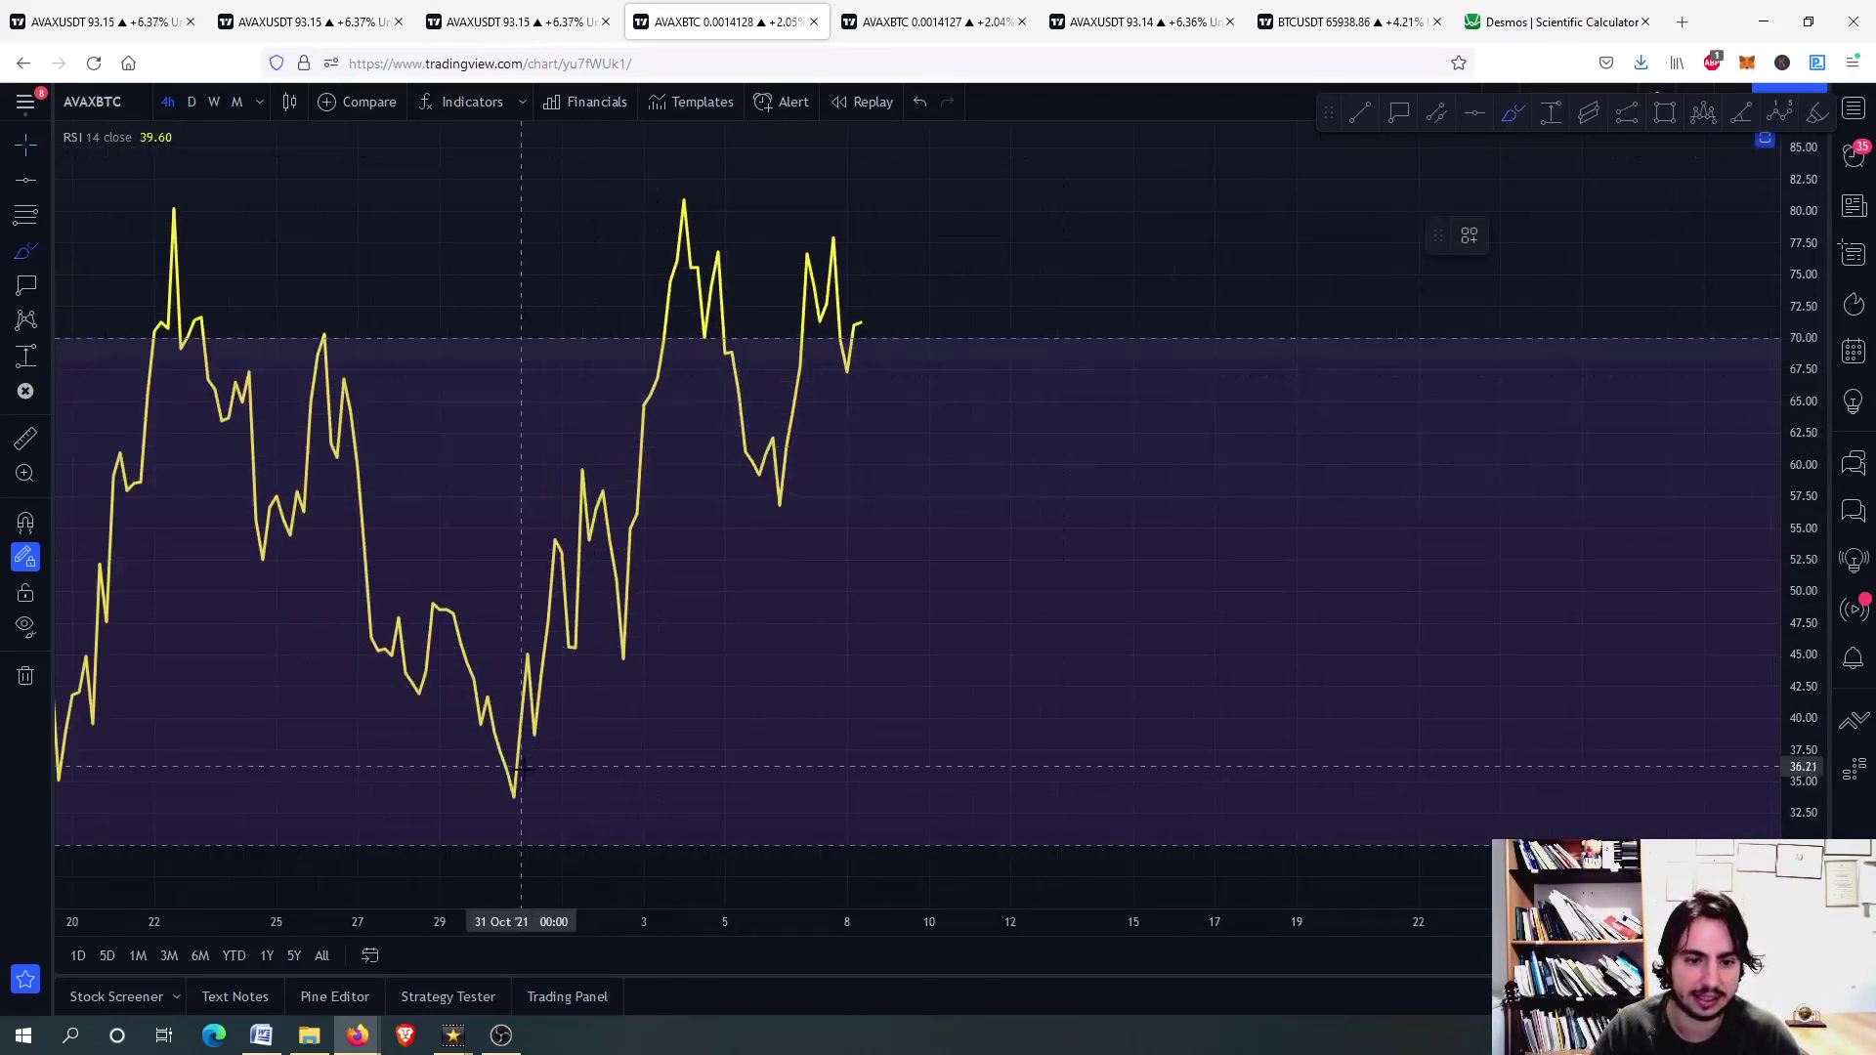
pyautogui.moveTo(521, 769)
pyautogui.mouseDown()
pyautogui.moveTo(467, 794)
pyautogui.moveTo(549, 757)
pyautogui.mouseUp()
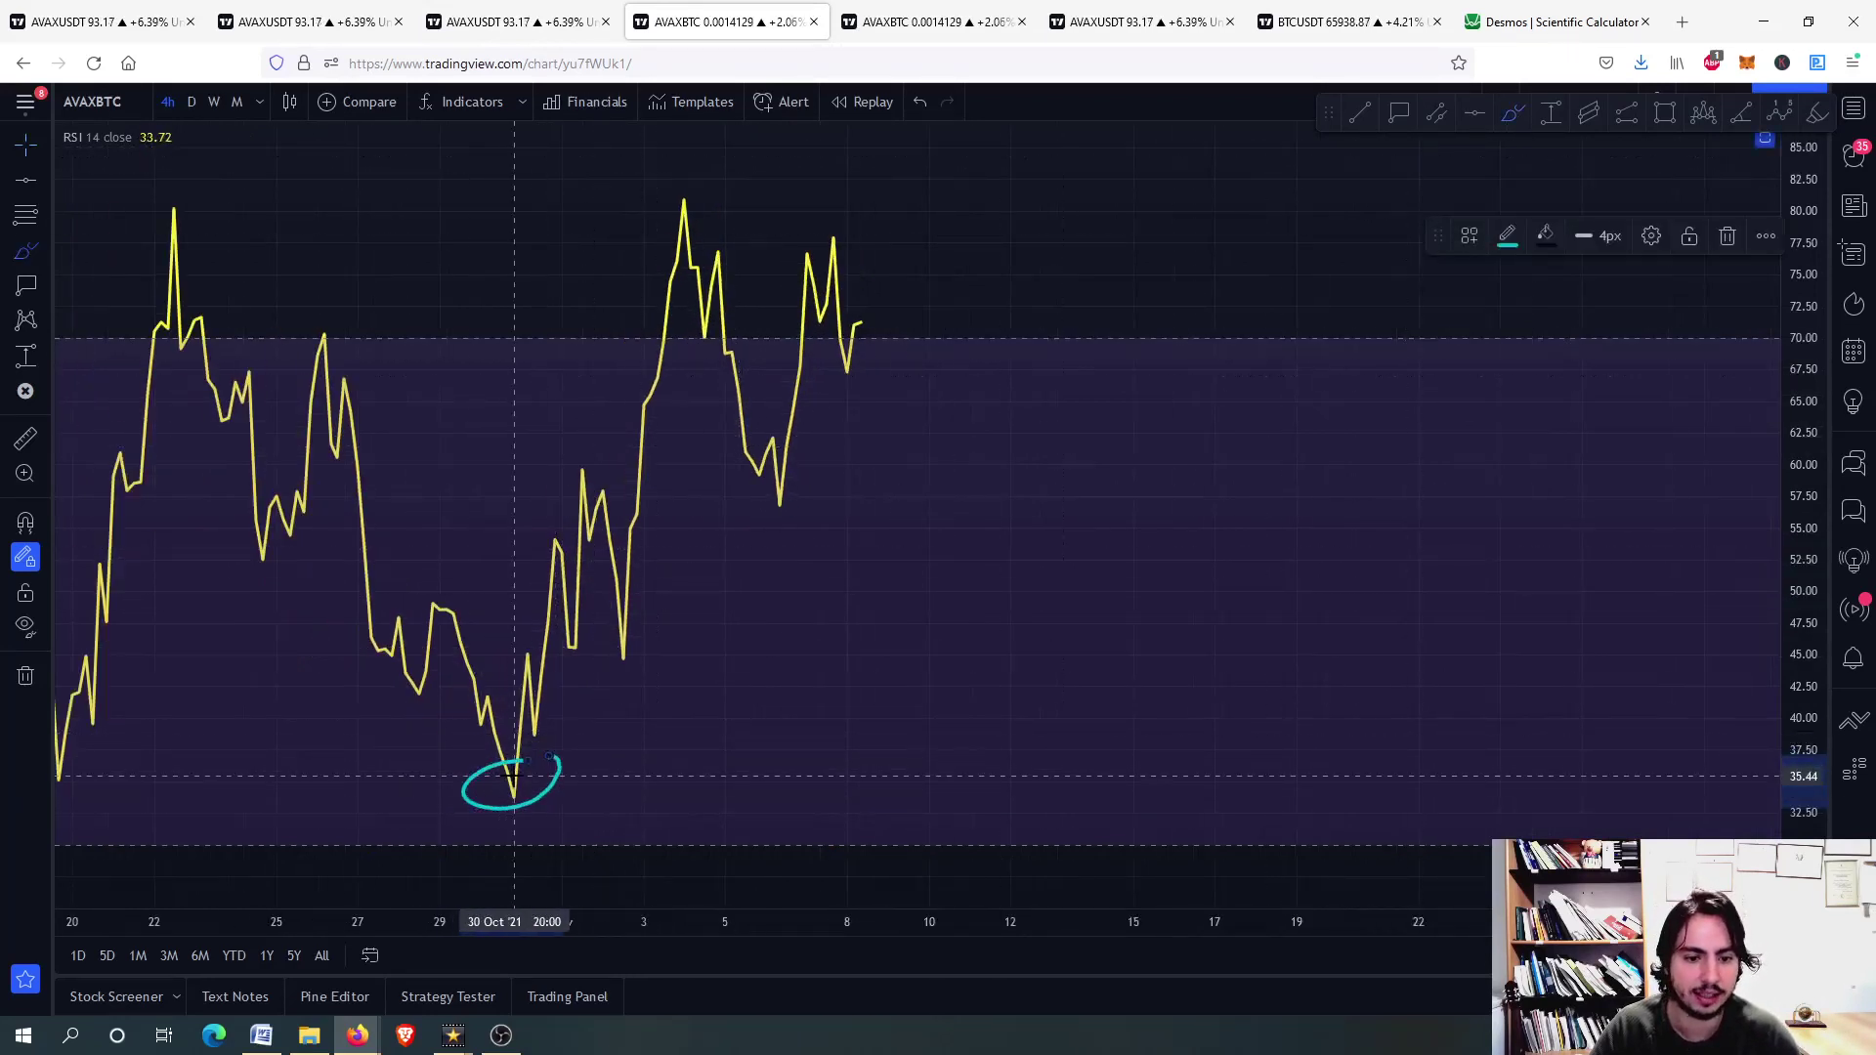
pyautogui.moveTo(658, 628)
pyautogui.mouseDown()
pyautogui.moveTo(576, 650)
pyautogui.moveTo(657, 627)
pyautogui.mouseUp()
pyautogui.moveTo(782, 495)
pyautogui.mouseDown()
pyautogui.moveTo(788, 525)
pyautogui.moveTo(822, 480)
pyautogui.mouseUp()
pyautogui.moveTo(864, 347)
pyautogui.mouseDown()
pyautogui.moveTo(831, 369)
pyautogui.moveTo(876, 349)
pyautogui.moveTo(868, 317)
pyautogui.moveTo(895, 305)
pyautogui.mouseUp()
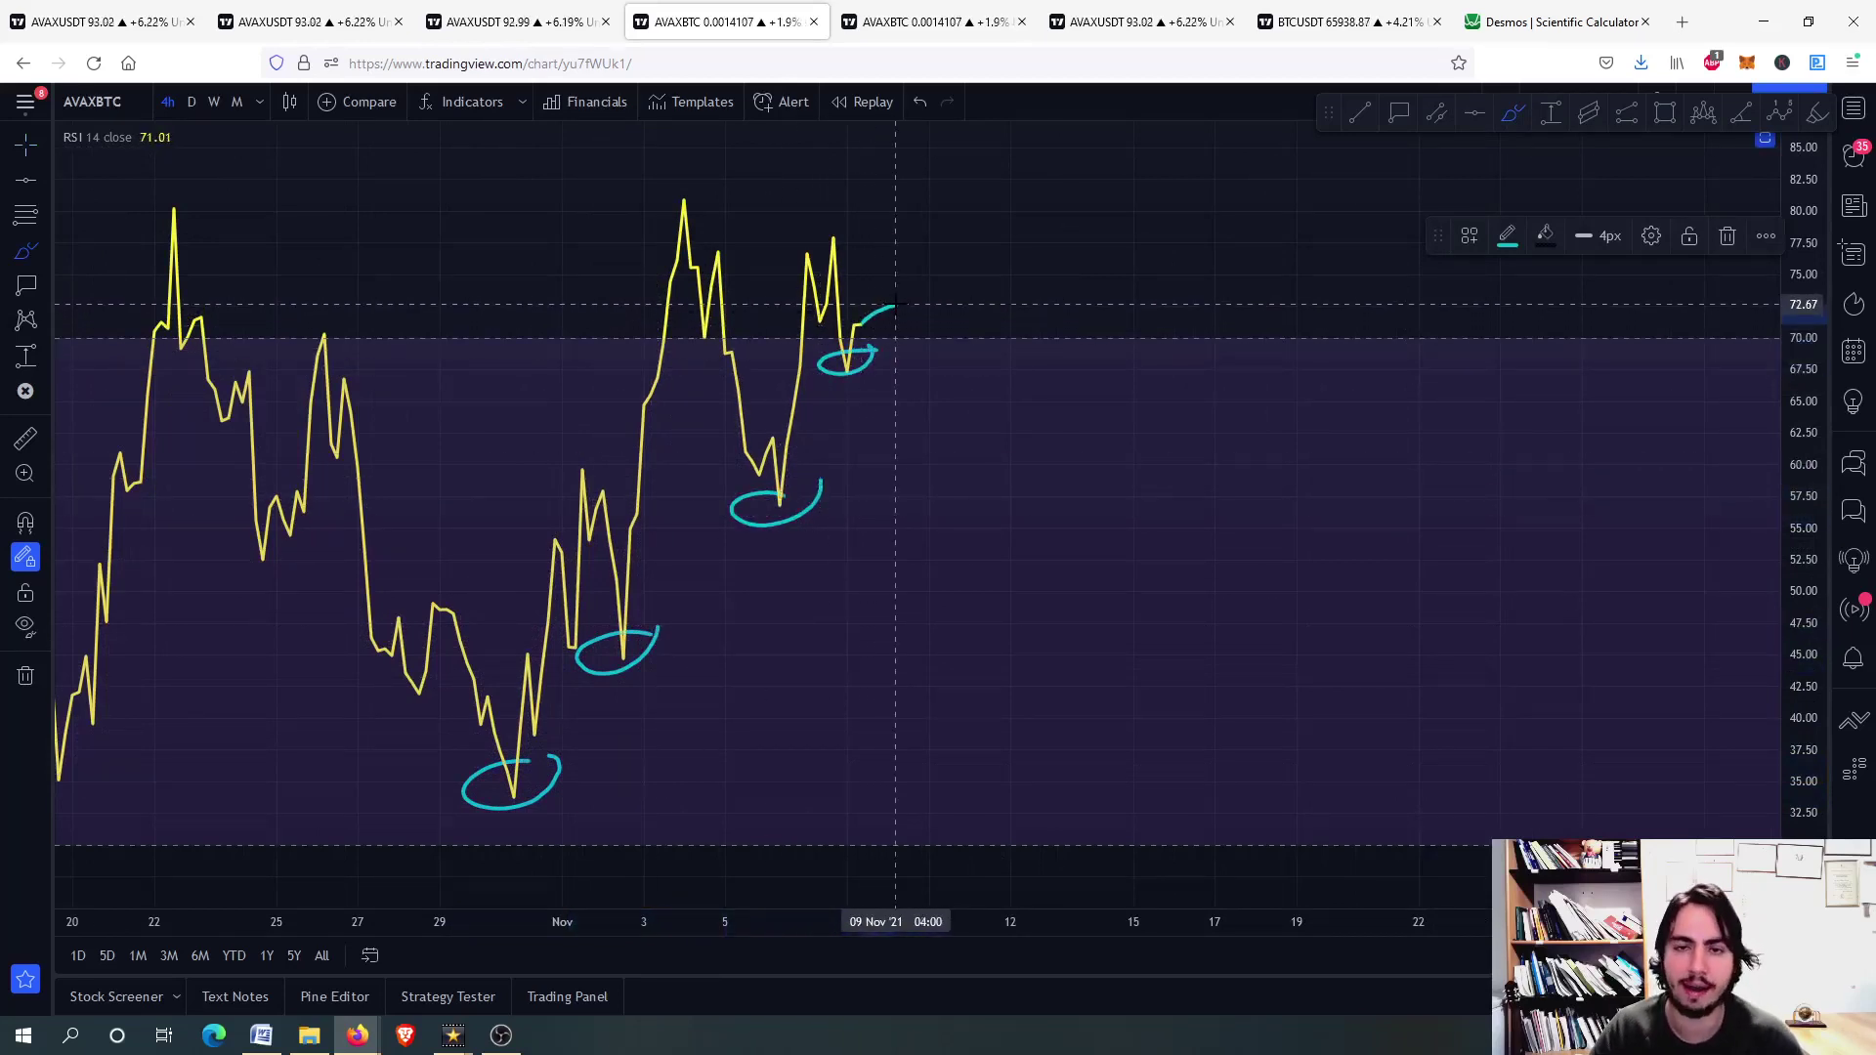
# - Sketch a curve extending the RSI ahead, restore the layout, and briefly check the Stoch RSI pane
pyautogui.moveTo(895, 305)
pyautogui.mouseDown()
pyautogui.moveTo(938, 369)
pyautogui.moveTo(949, 459)
pyautogui.mouseUp()
pyautogui.doubleClick(1013, 455)
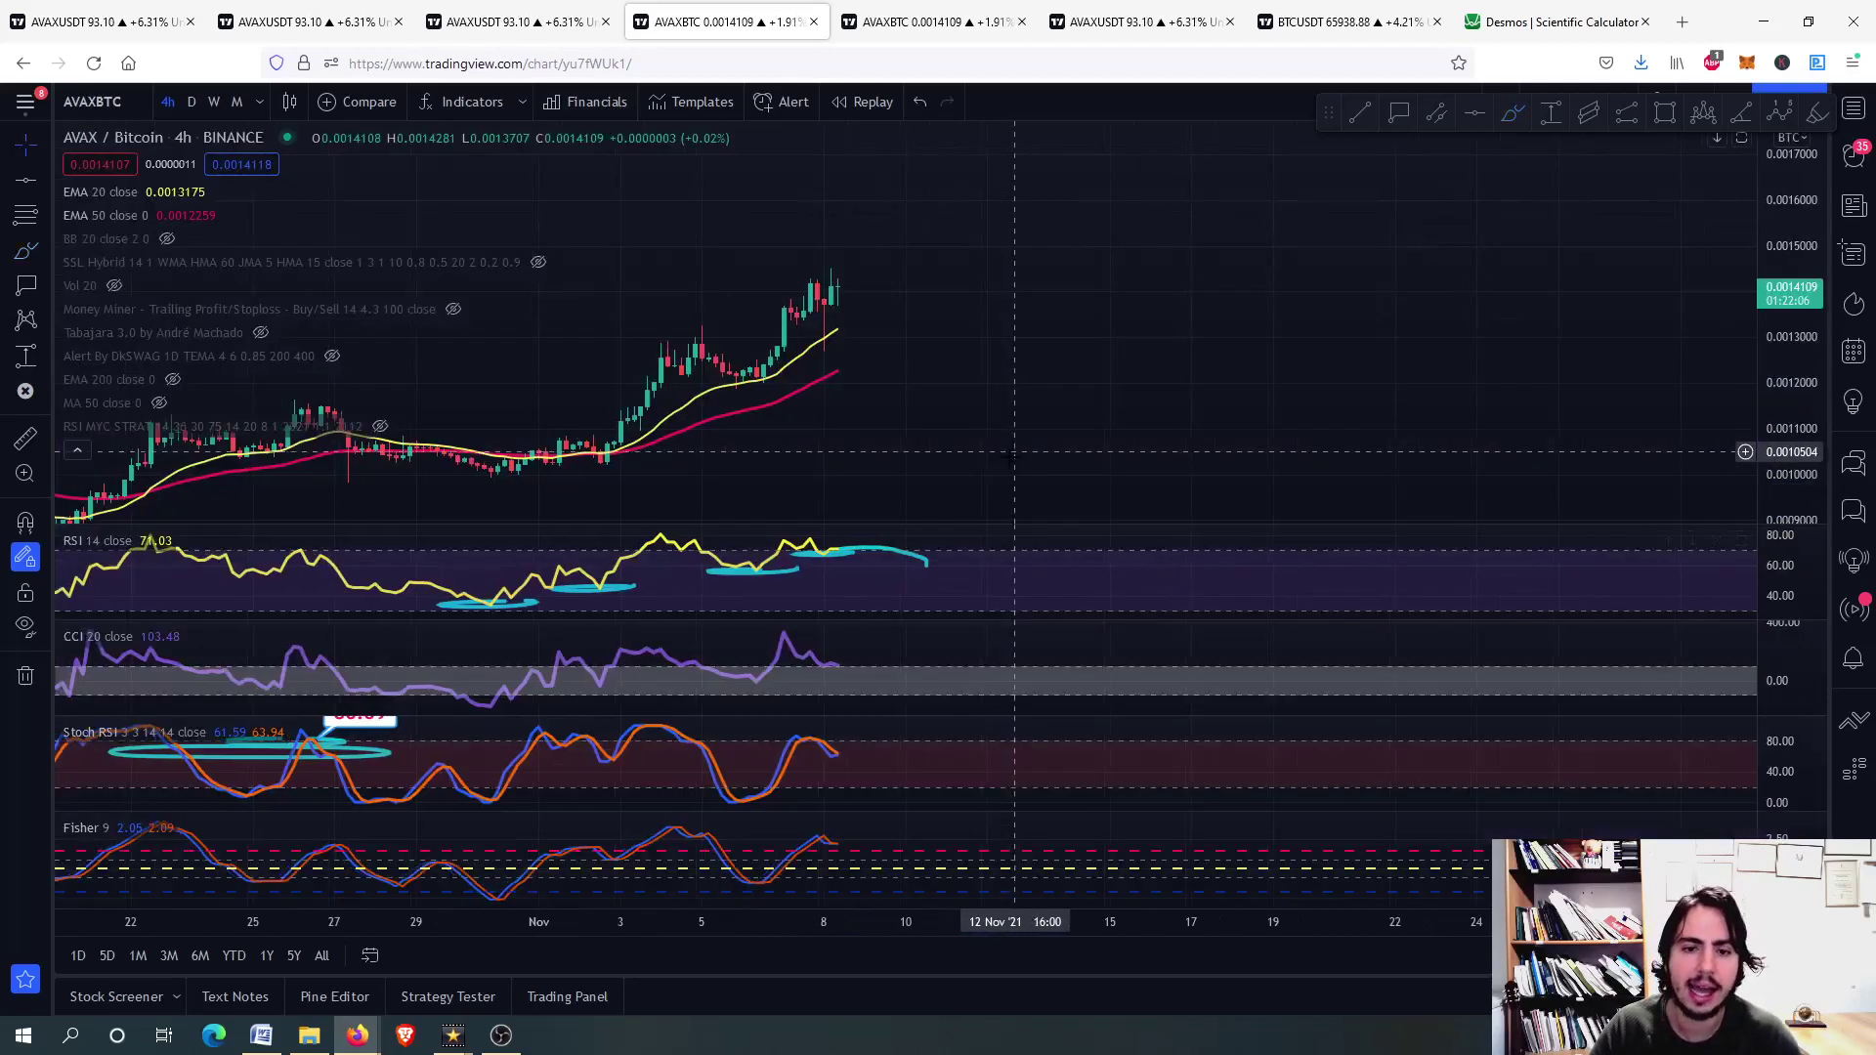
pyautogui.doubleClick(920, 760)
pyautogui.scroll(4, 866, 454)
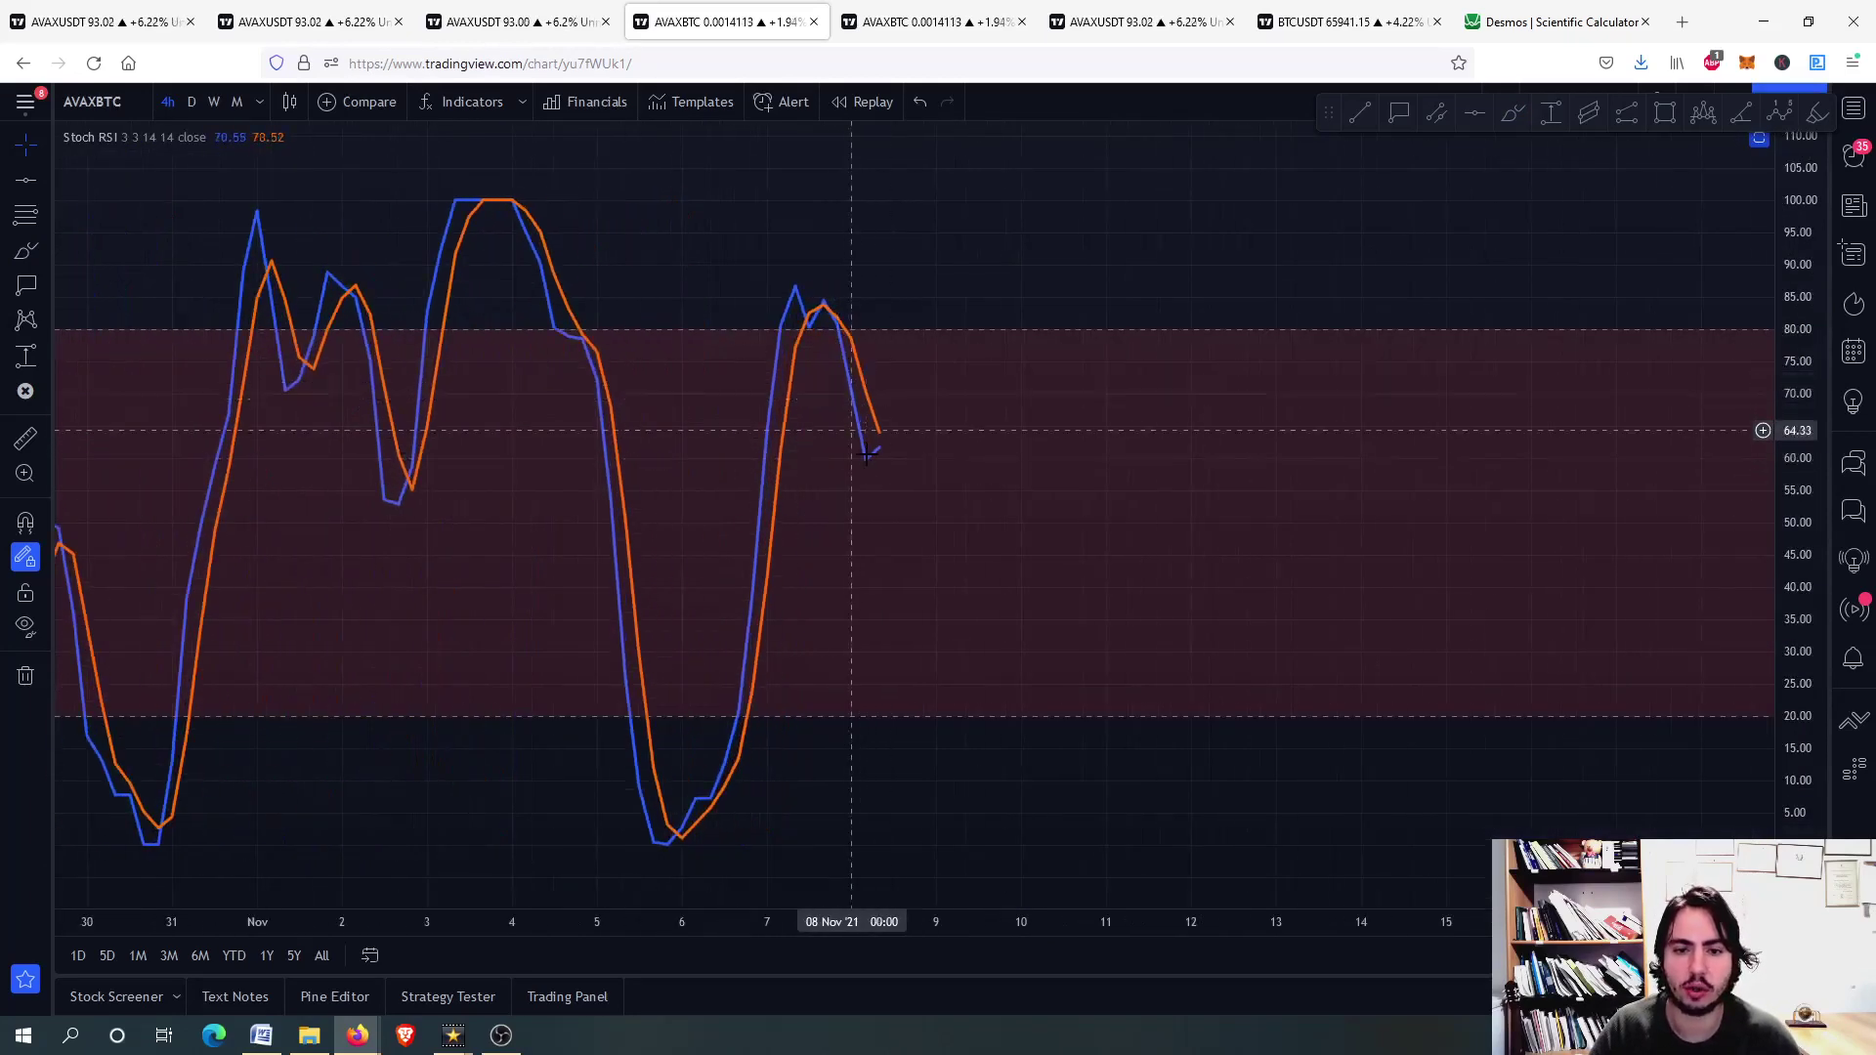
pyautogui.doubleClick(1117, 495)
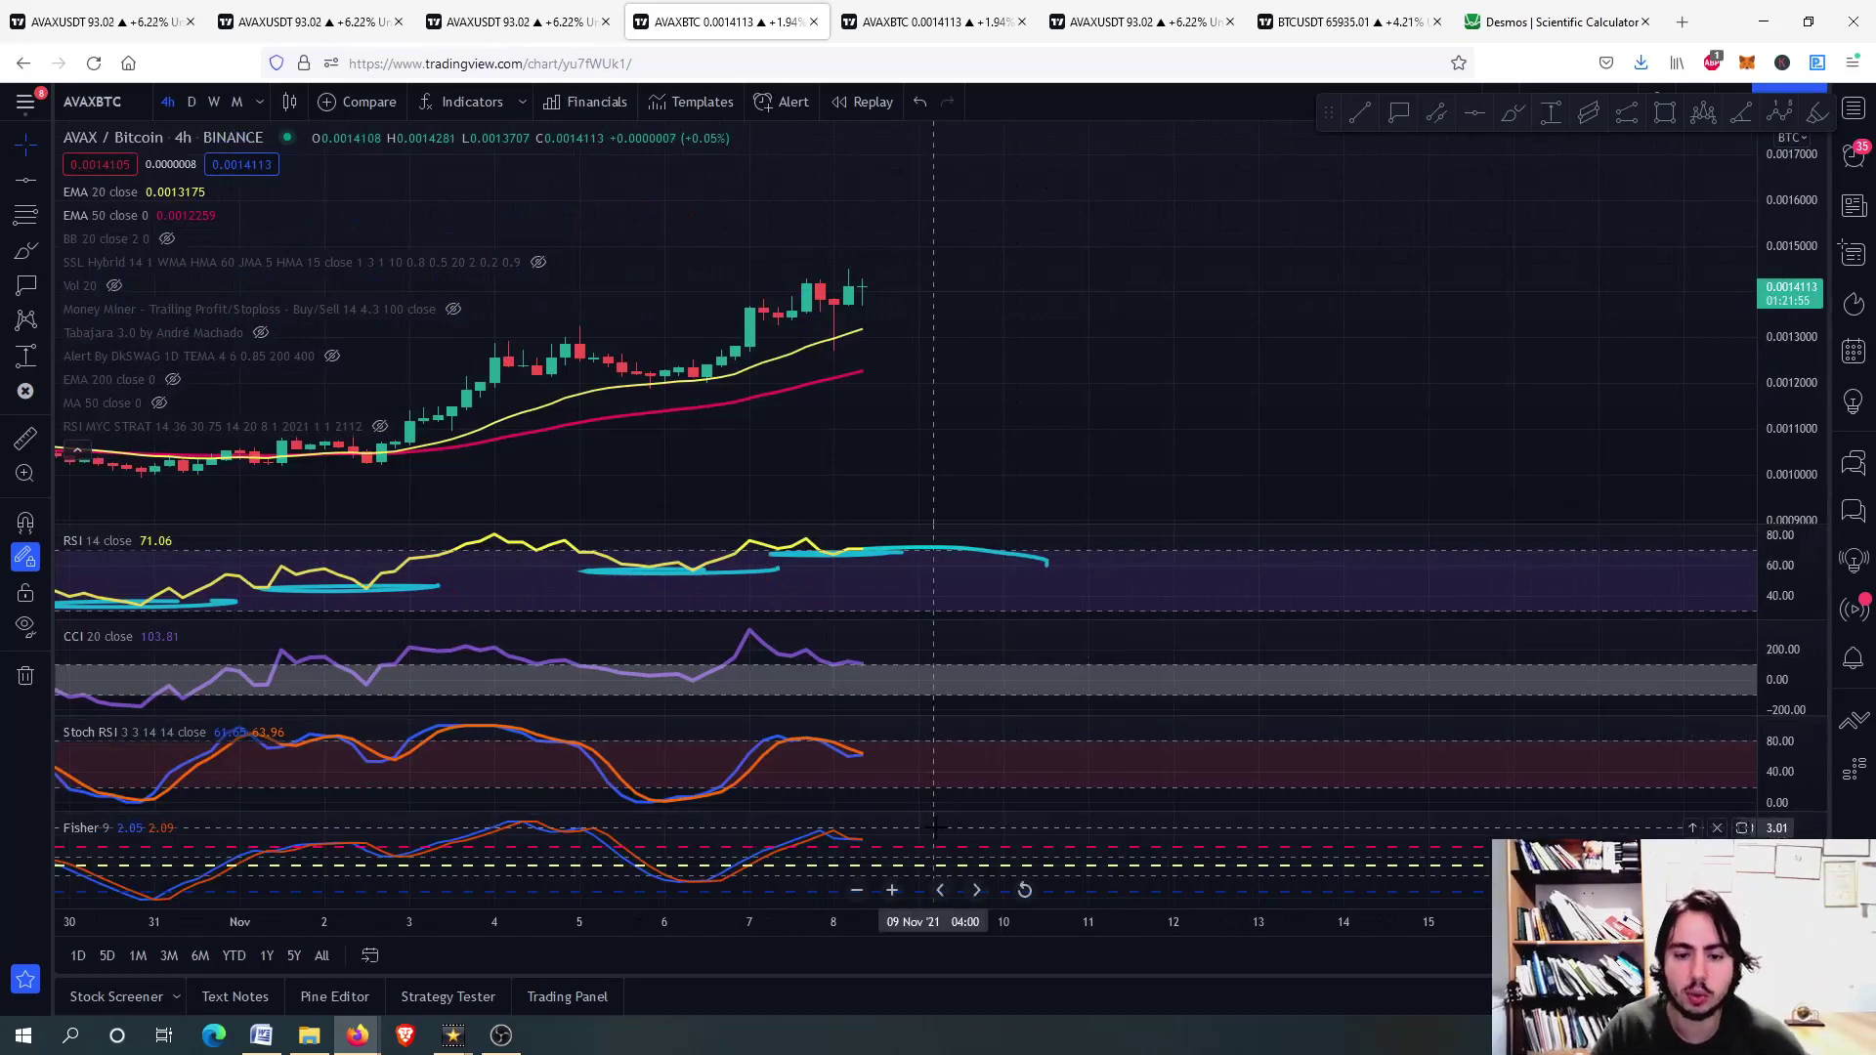
pyautogui.scroll(-4, 975, 271)
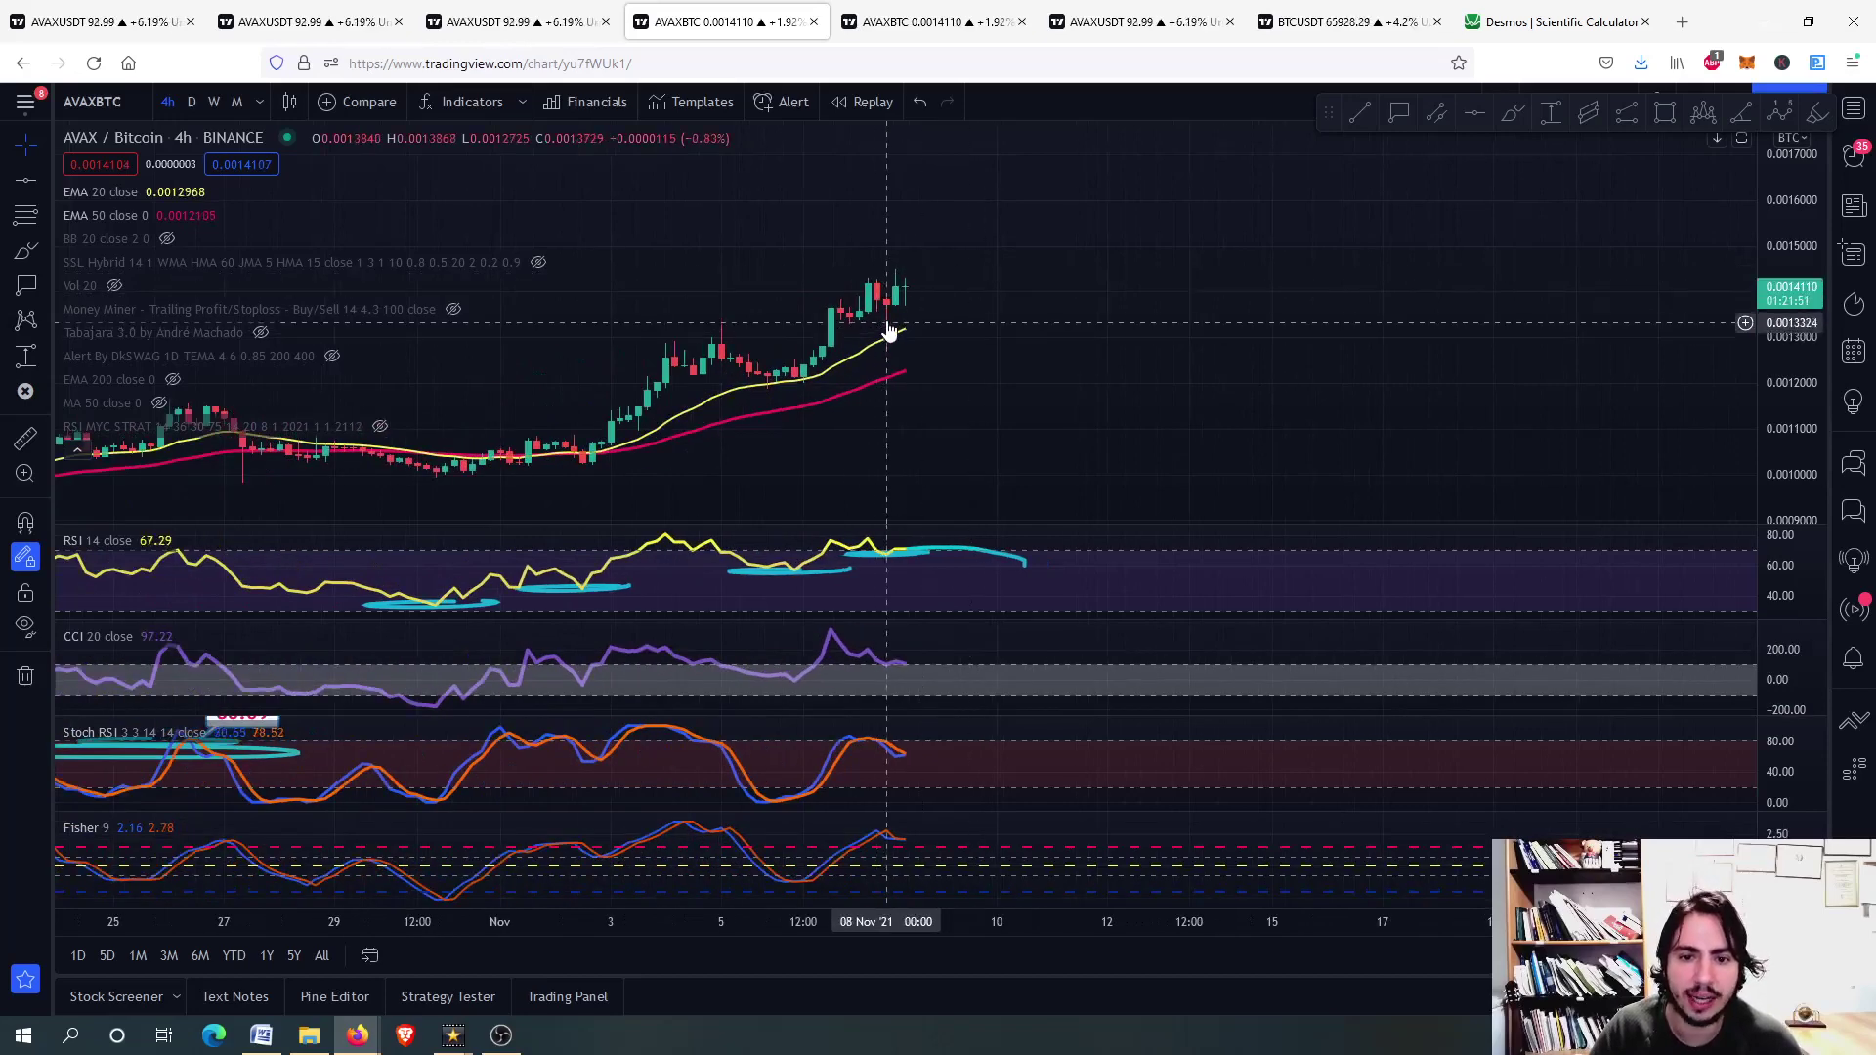
pyautogui.scroll(2, 887, 327)
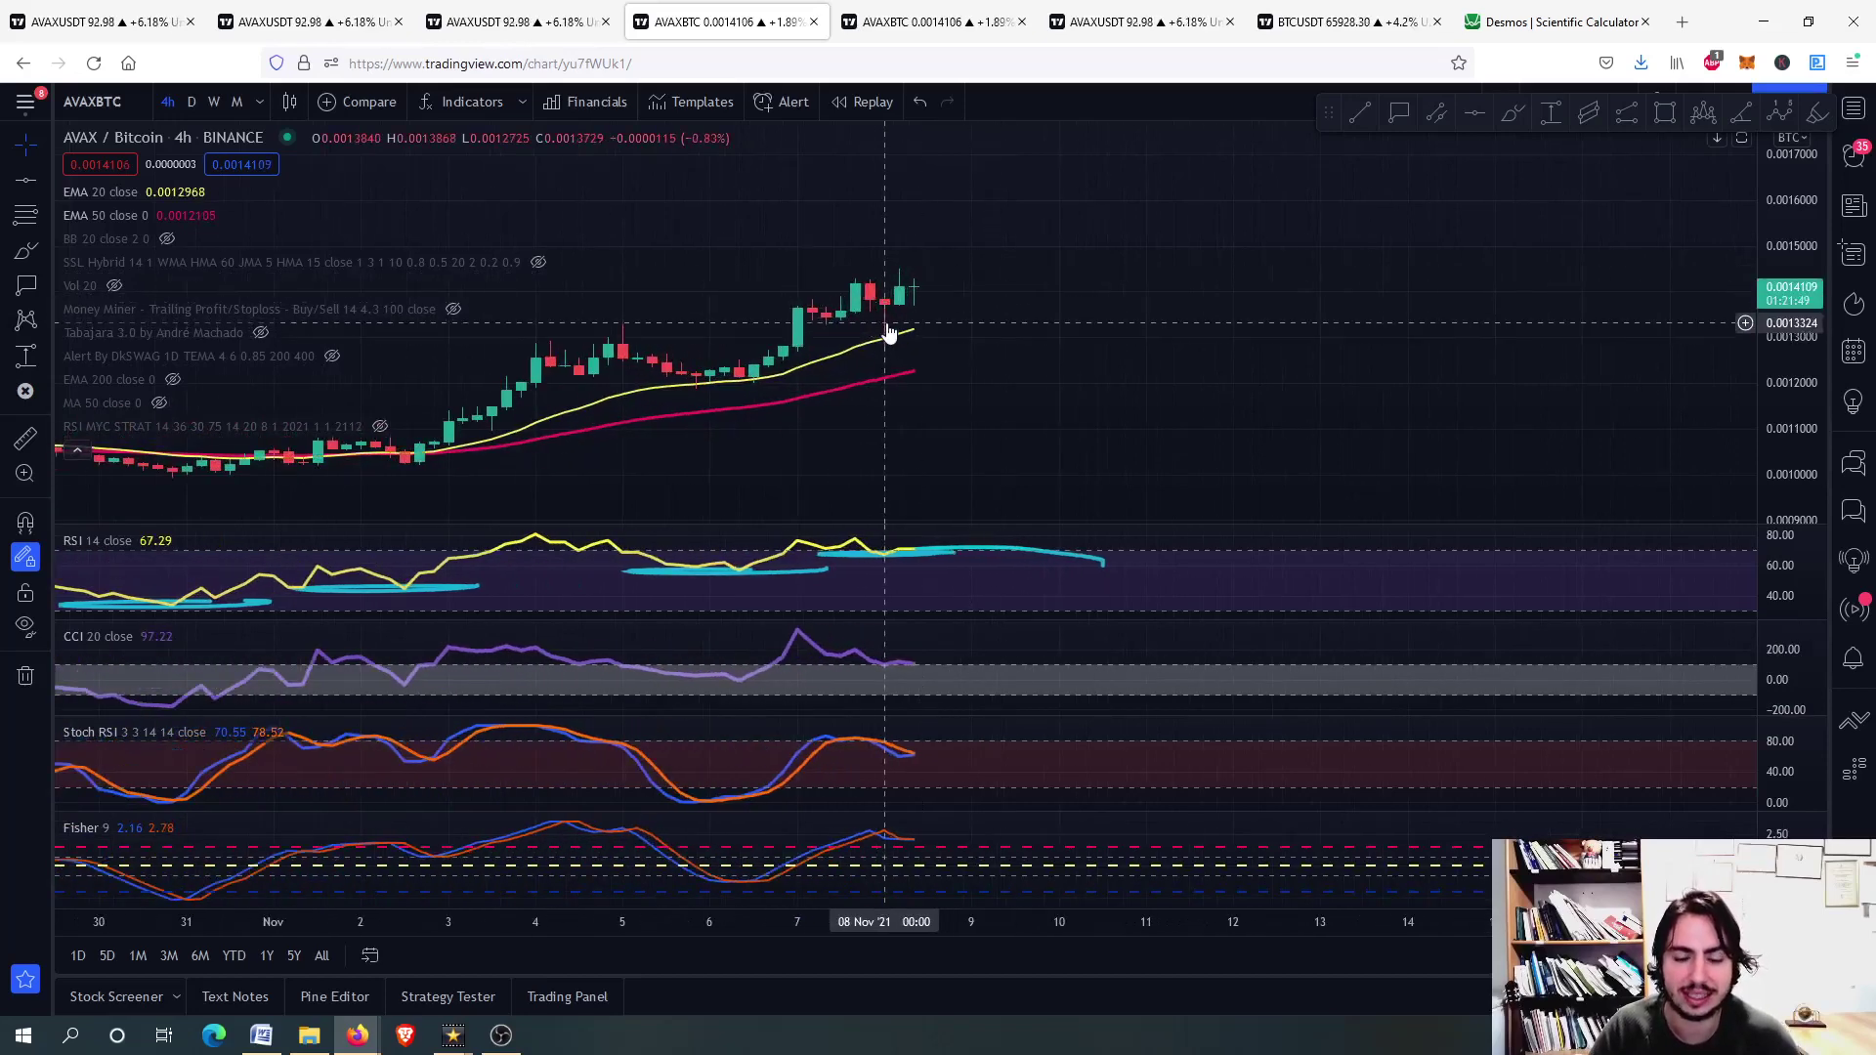
# - On the AVAXBTC daily Fibonacci chart, brush a projected rise and drop after the latest candle
pyautogui.click(926, 10)
pyautogui.scroll(3, 771, 488)
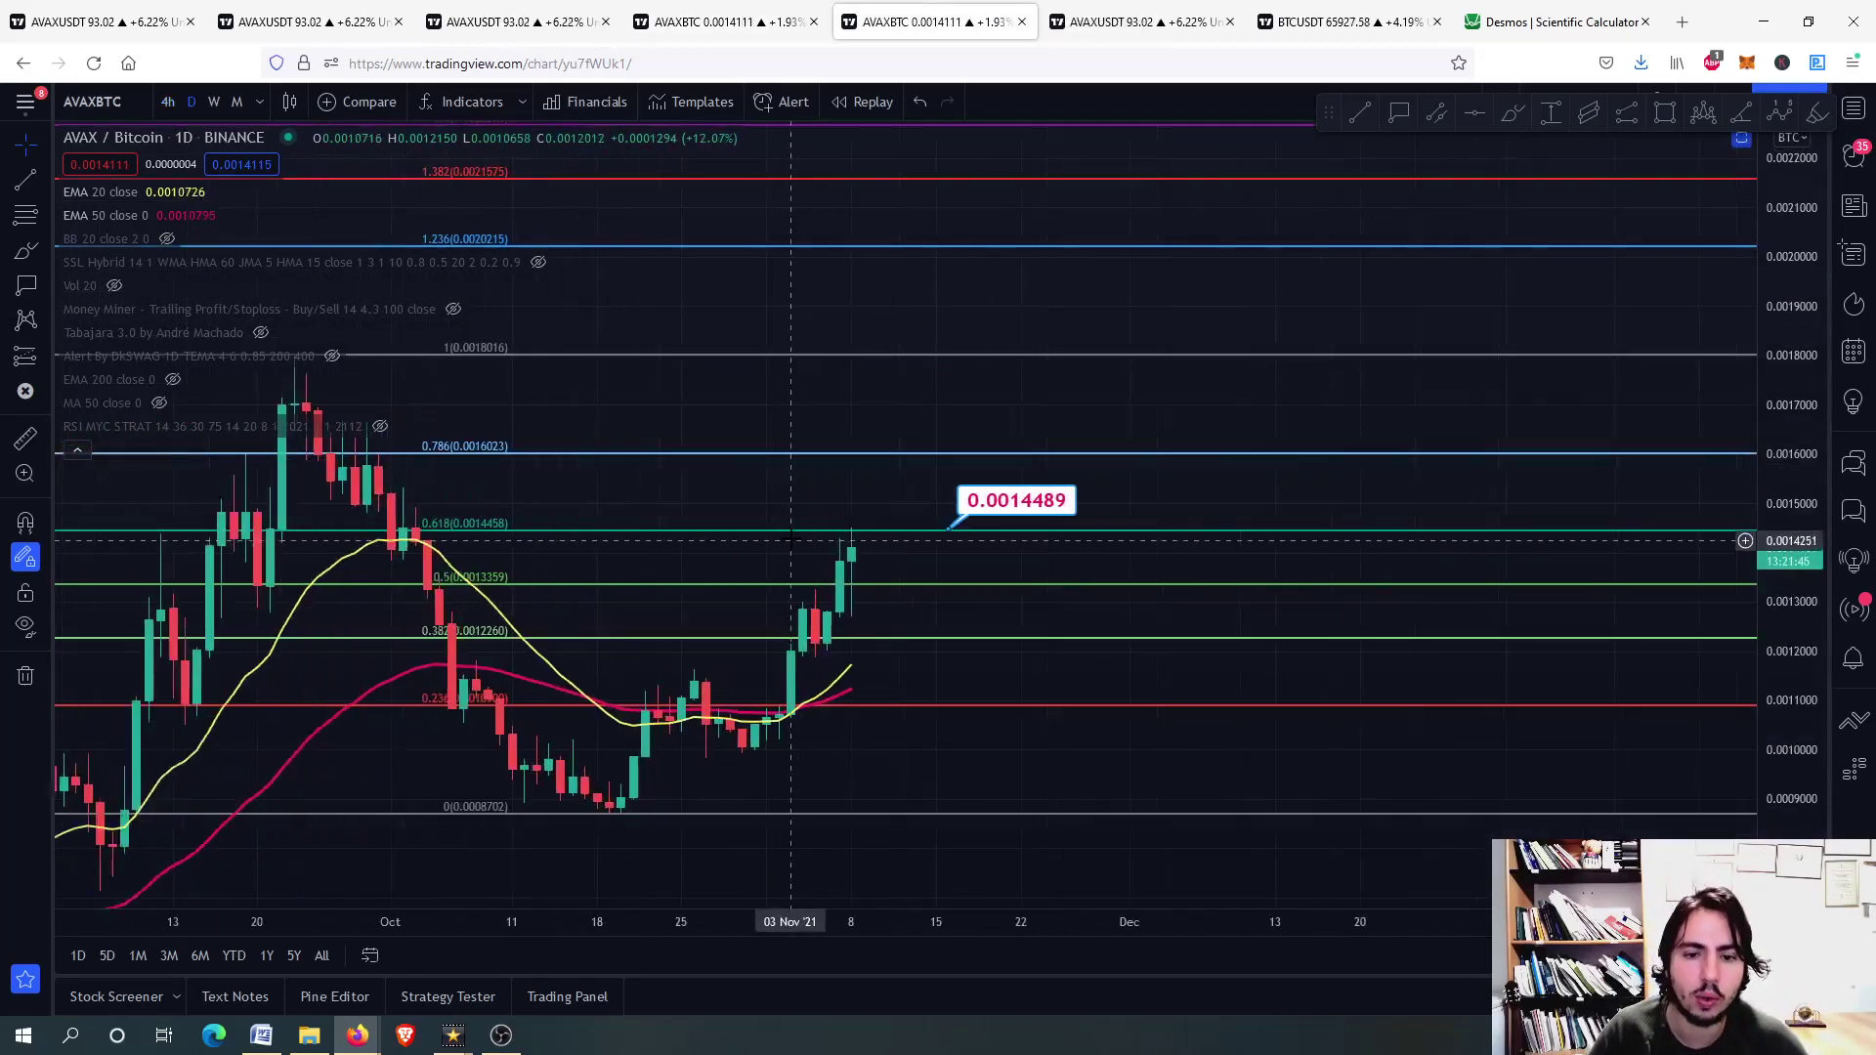
pyautogui.scroll(-2, 751, 488)
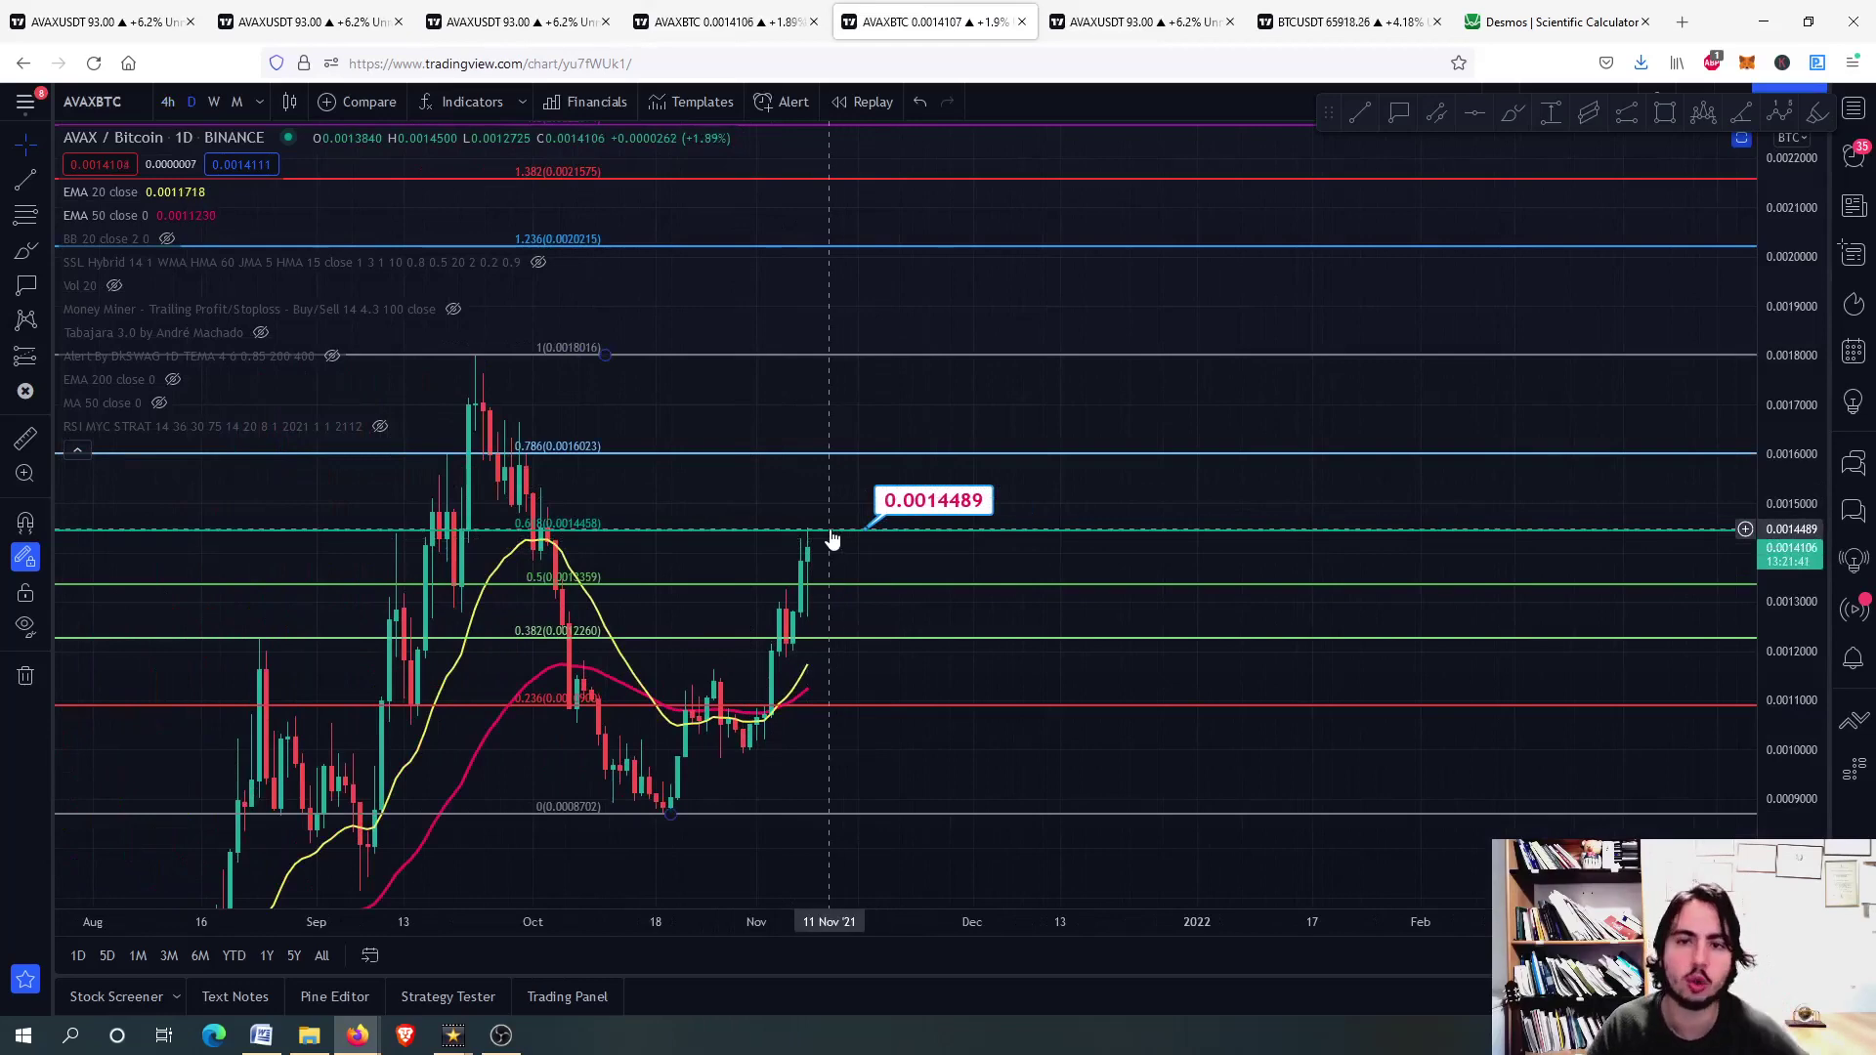
pyautogui.scroll(2, 825, 542)
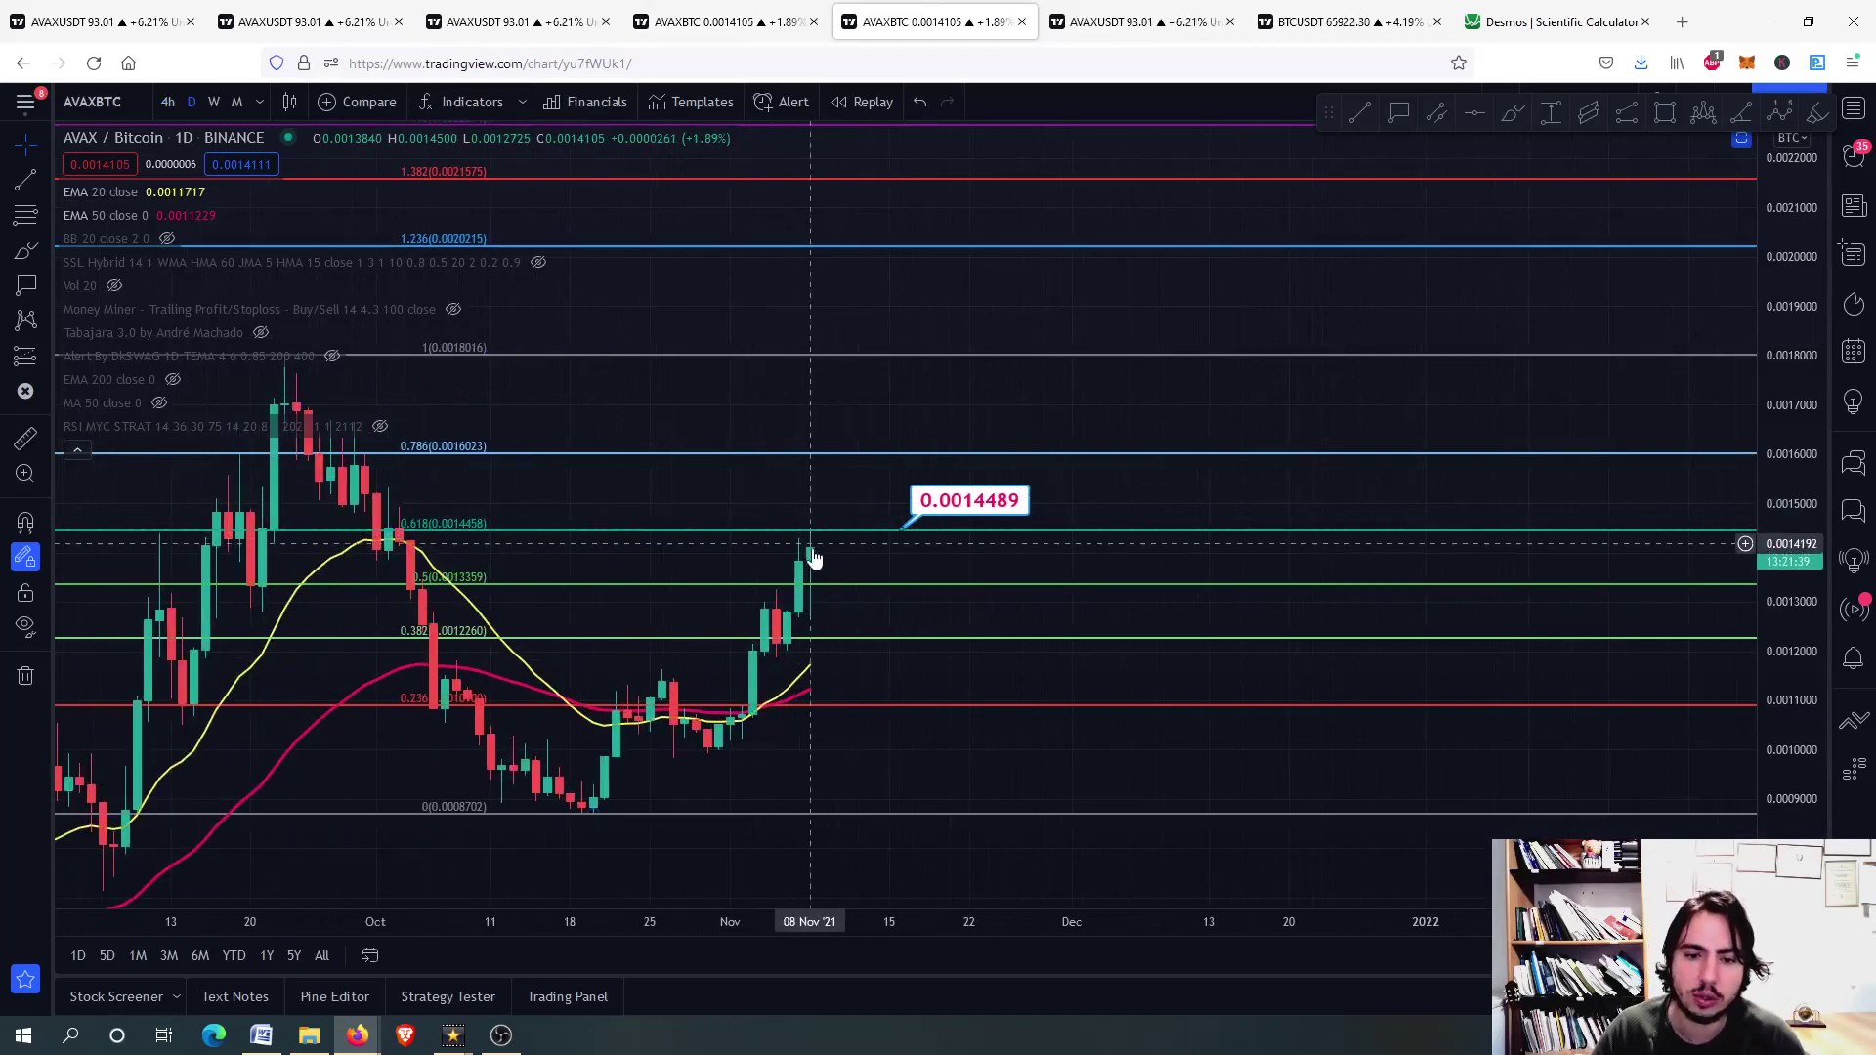
pyautogui.click(1512, 112)
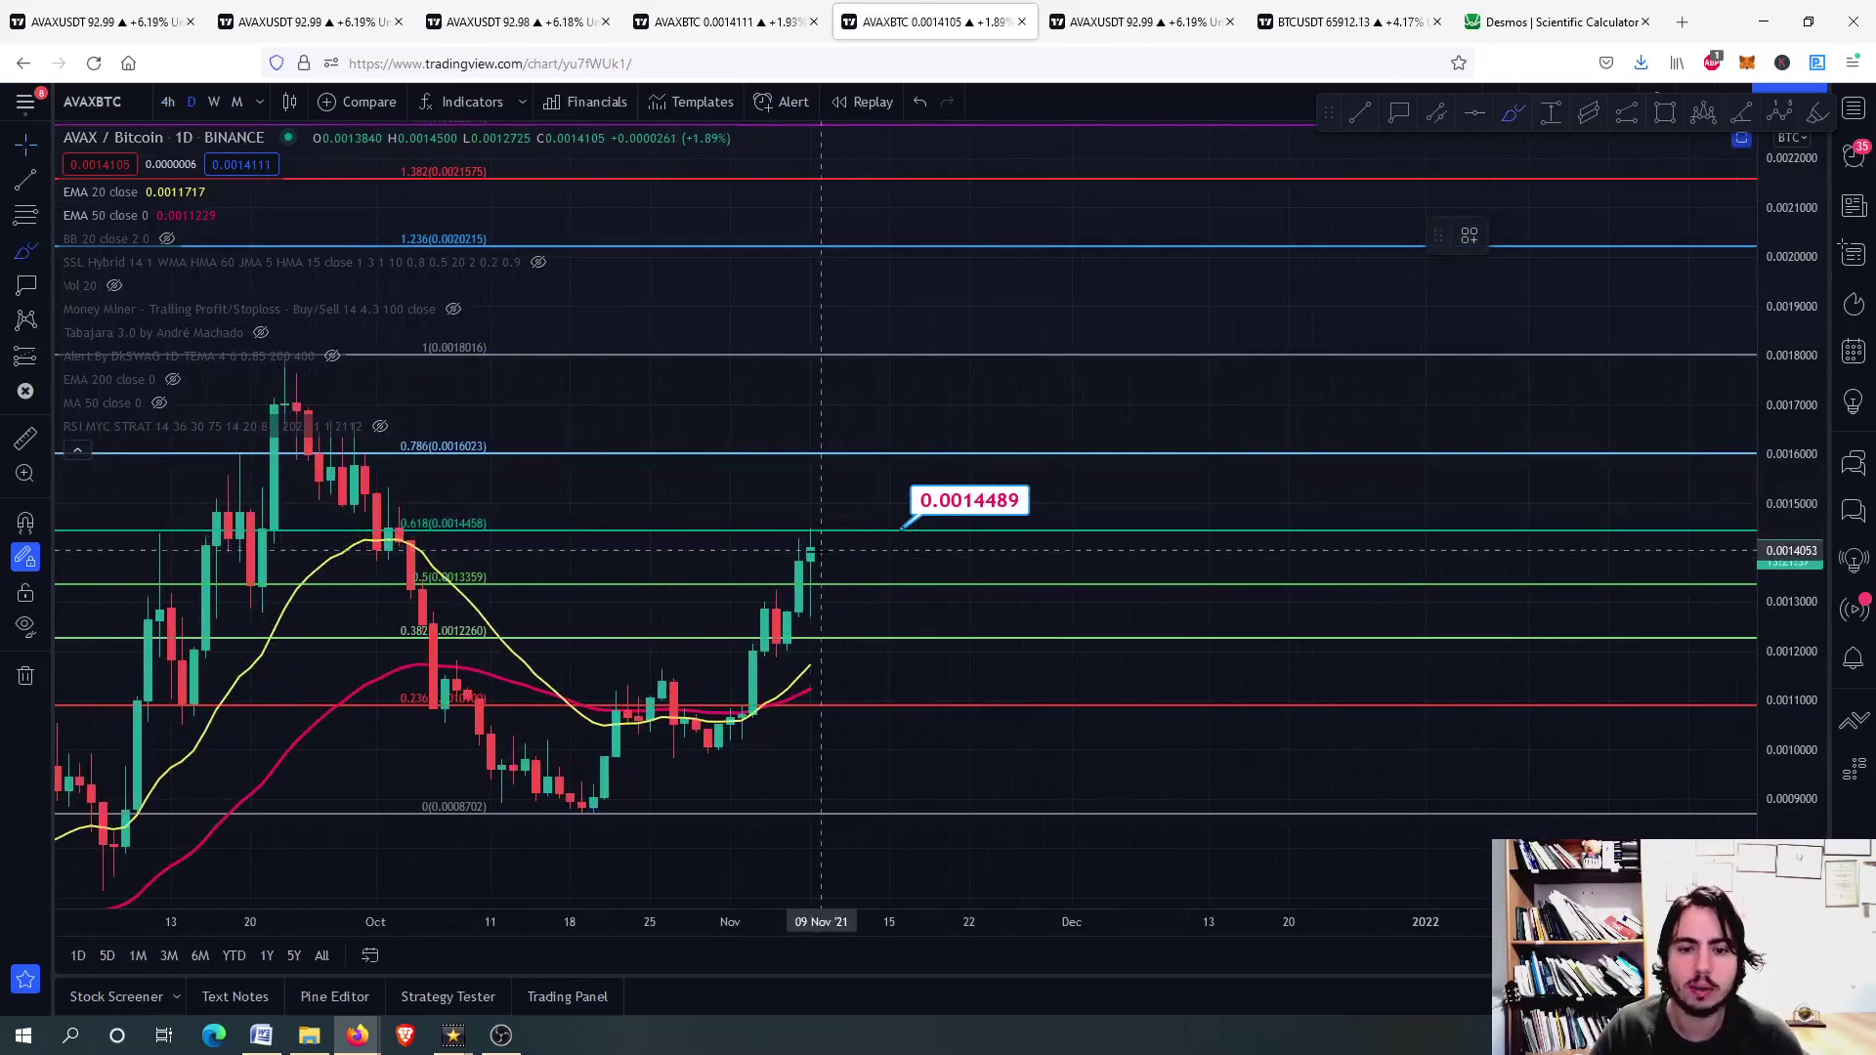
pyautogui.moveTo(824, 549)
pyautogui.mouseDown()
pyautogui.moveTo(838, 536)
pyautogui.moveTo(879, 625)
pyautogui.mouseUp()
pyautogui.click(914, 573)
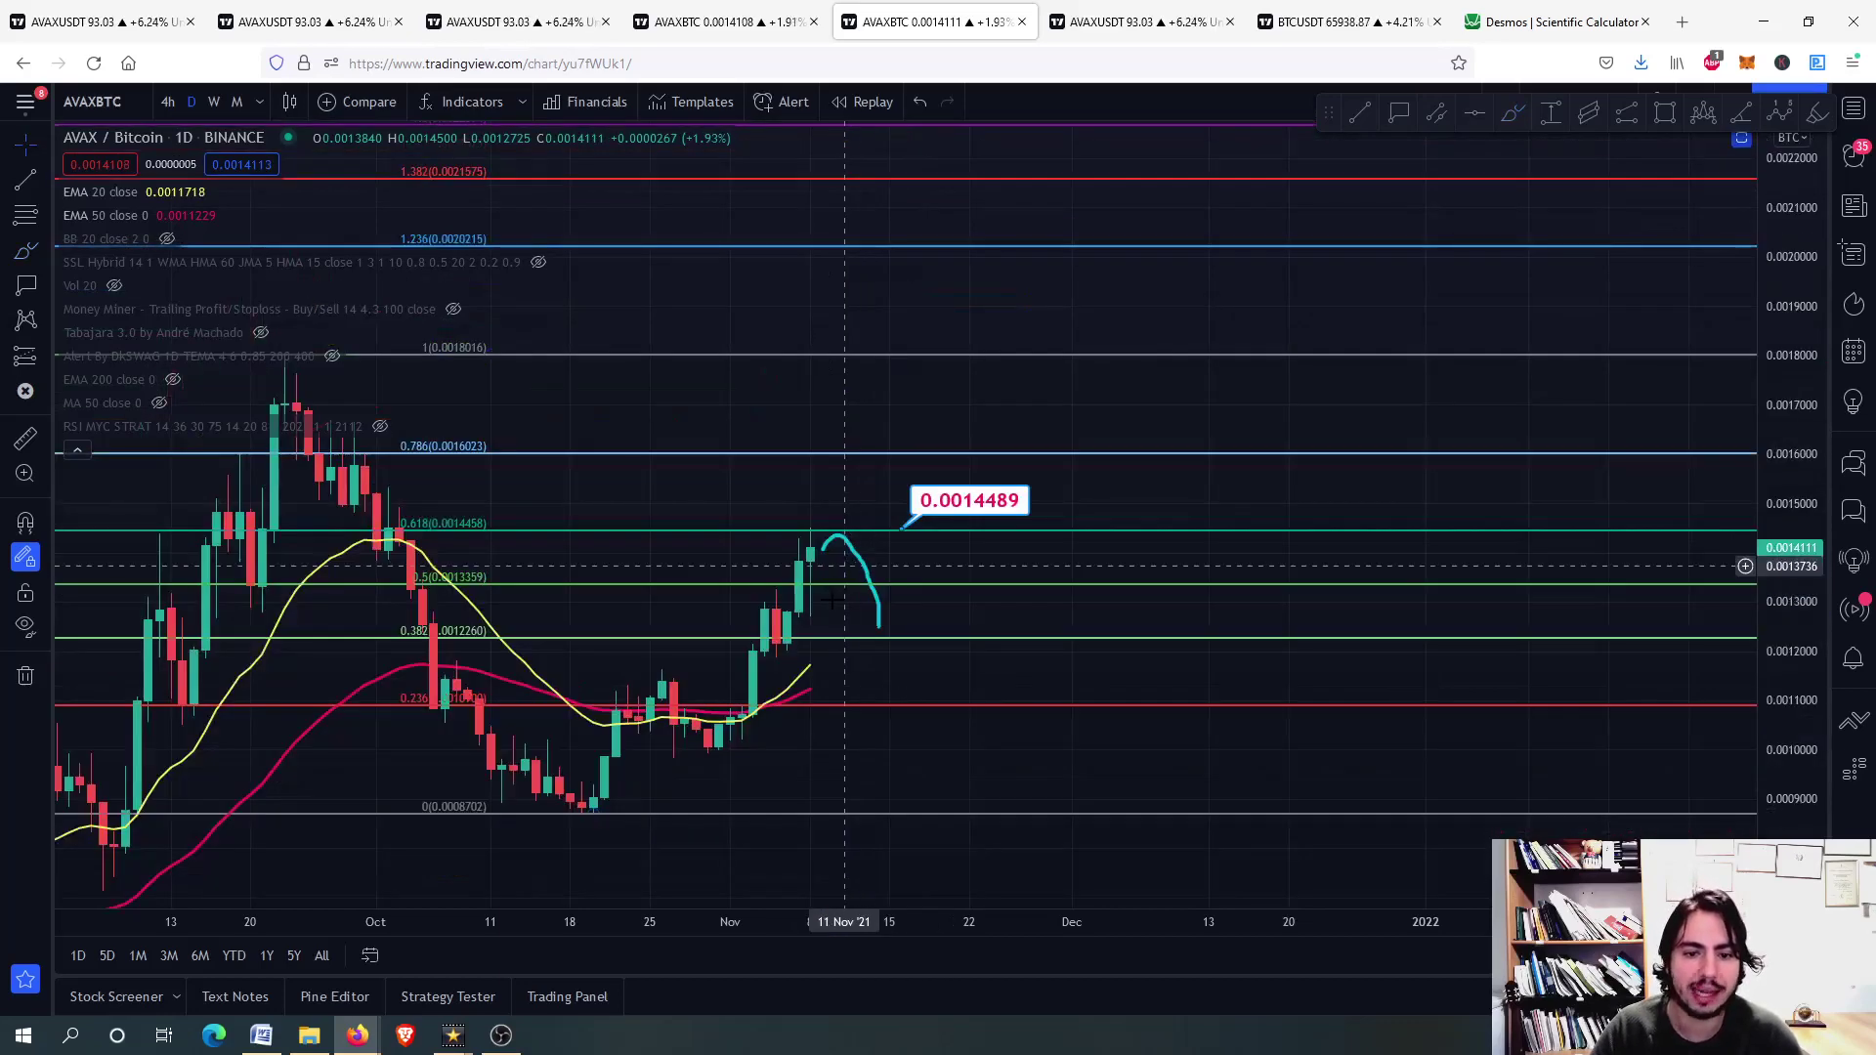
# - Copy the 0.0014489 price label and move the copy up to 0.0016035
pyautogui.scroll(-2, 801, 684)
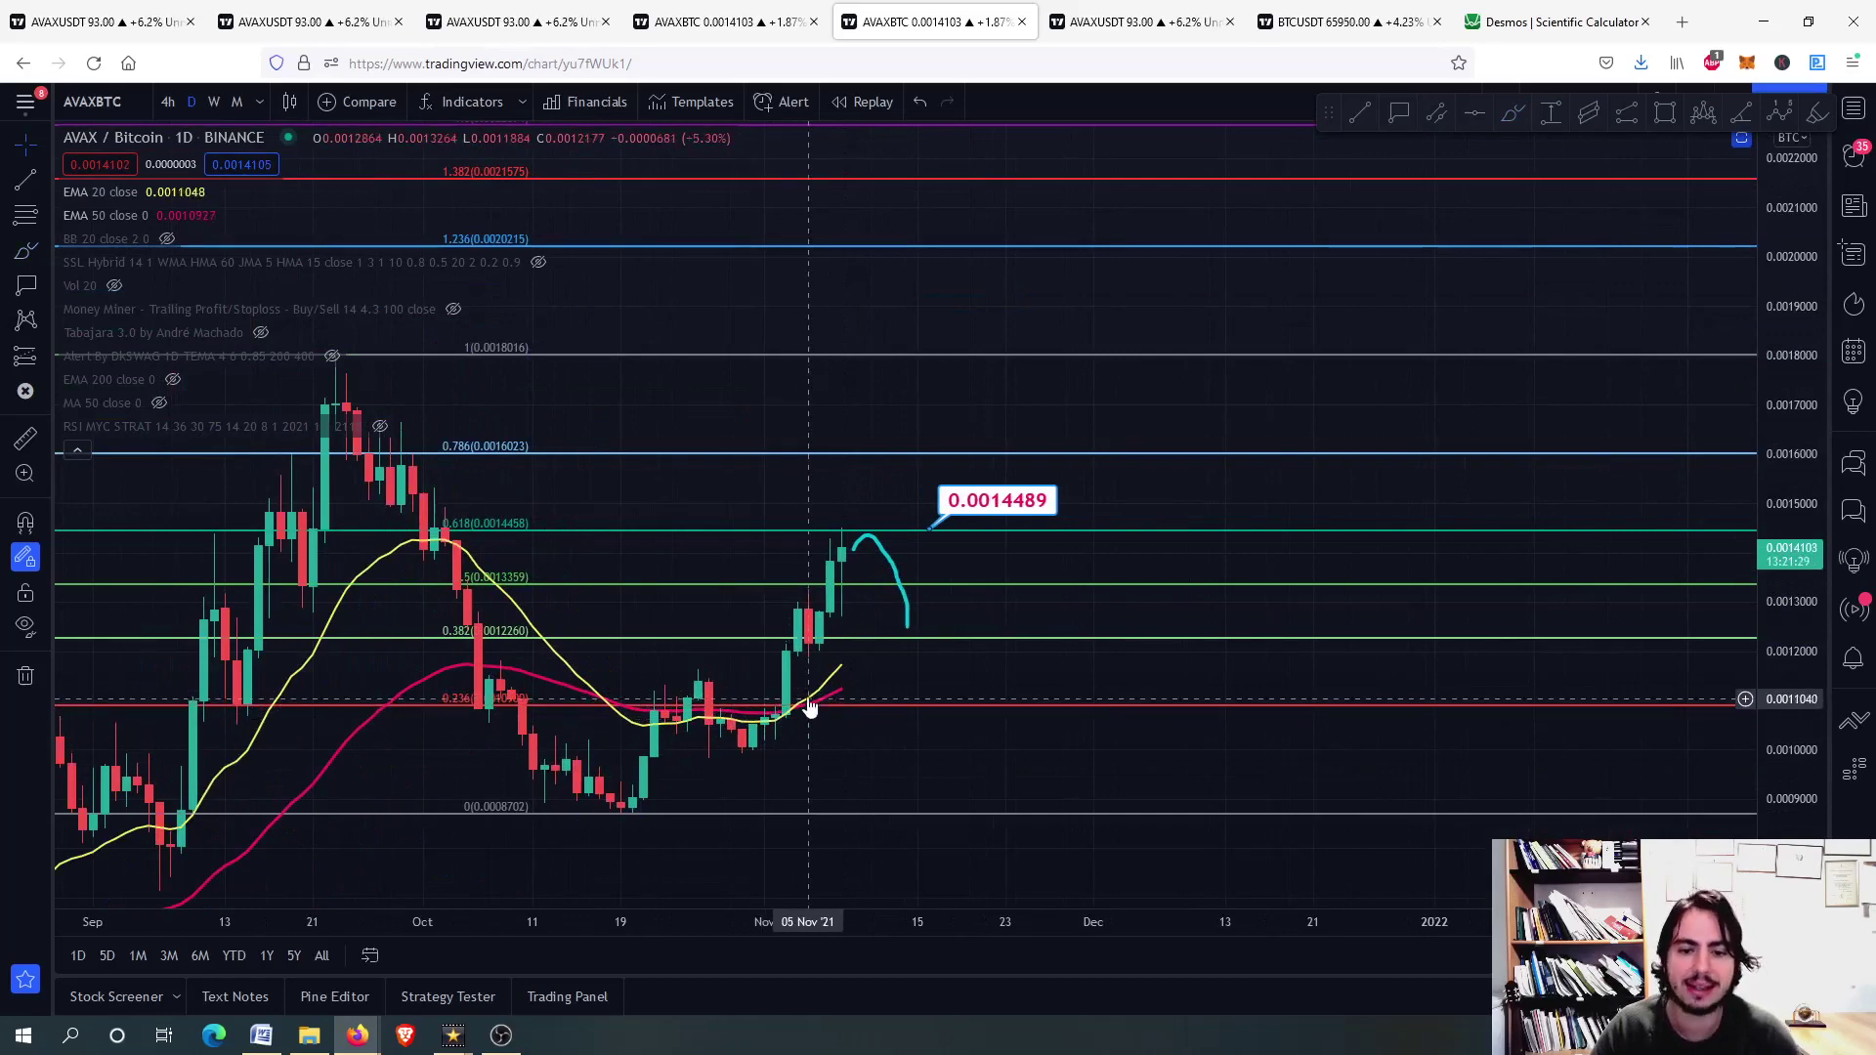
pyautogui.scroll(-3, 794, 718)
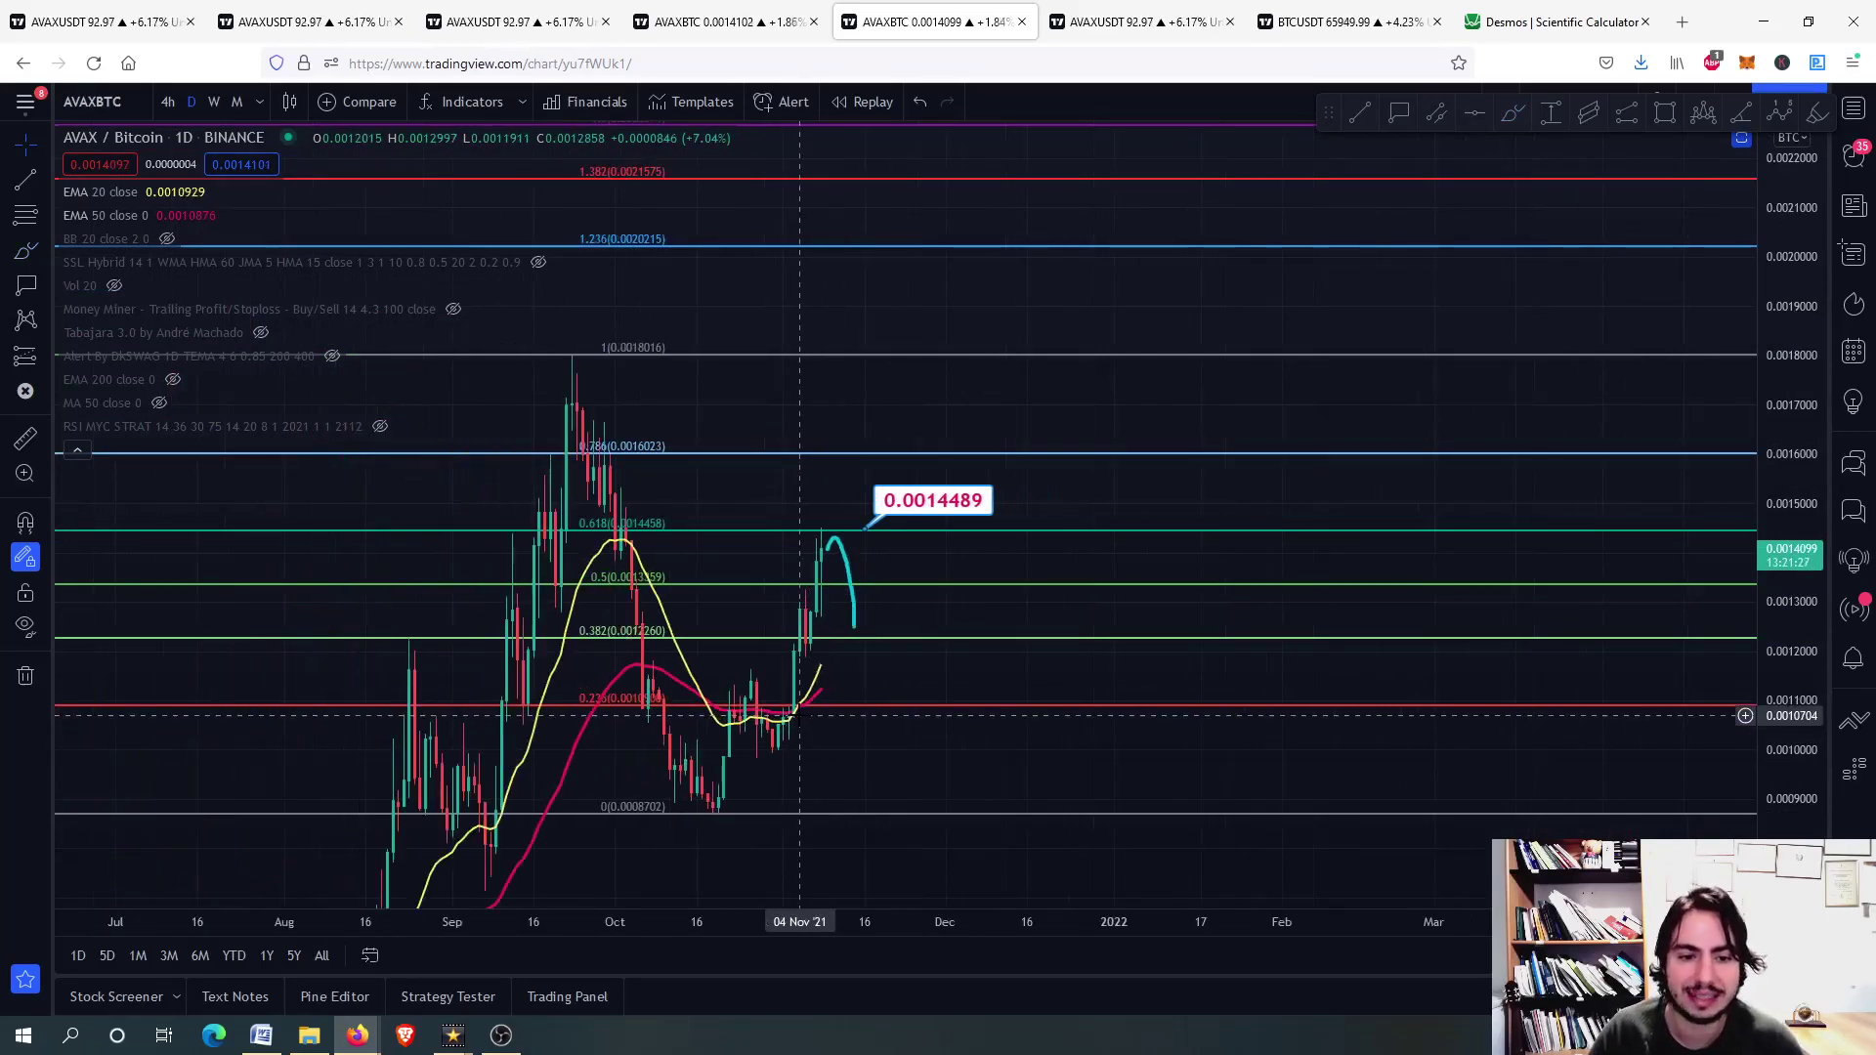
pyautogui.scroll(2, 796, 716)
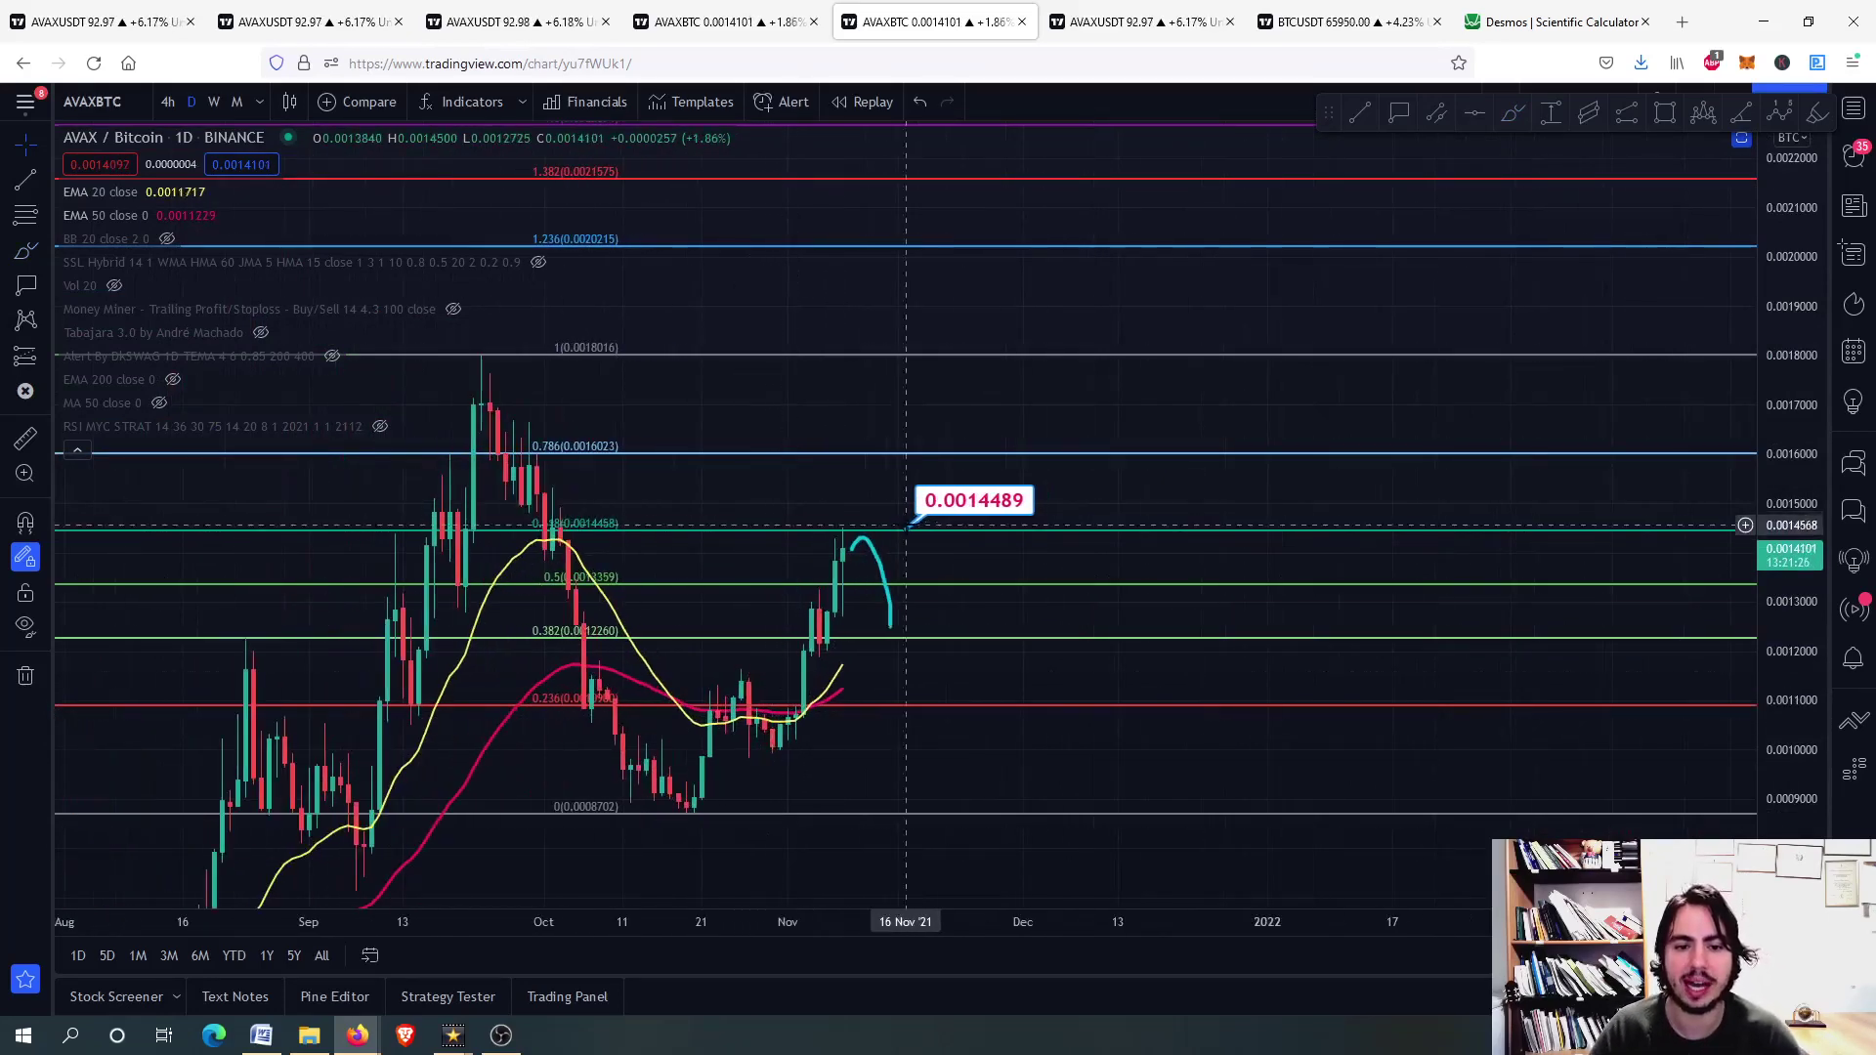
pyautogui.click(974, 503)
pyautogui.moveTo(974, 500); pyautogui.dragTo(982, 444)
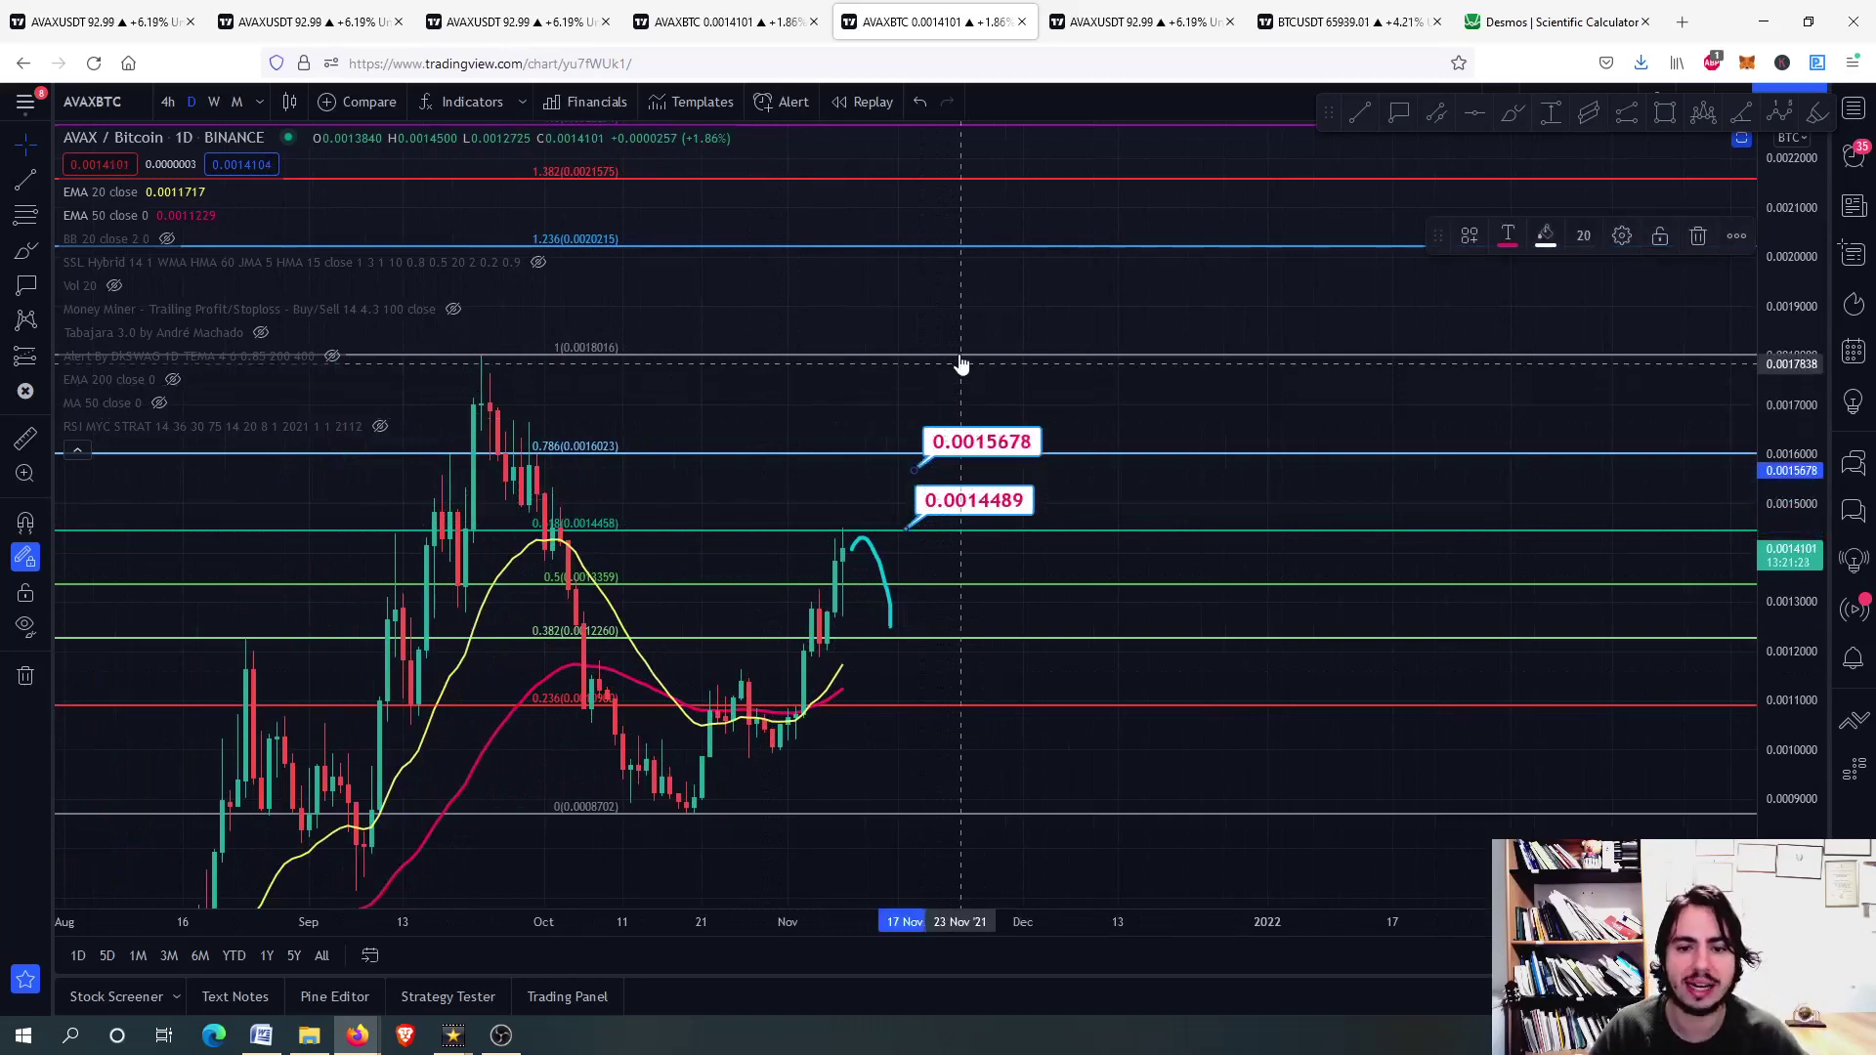
pyautogui.moveTo(962, 365); pyautogui.dragTo(959, 352)
pyautogui.click(960, 366)
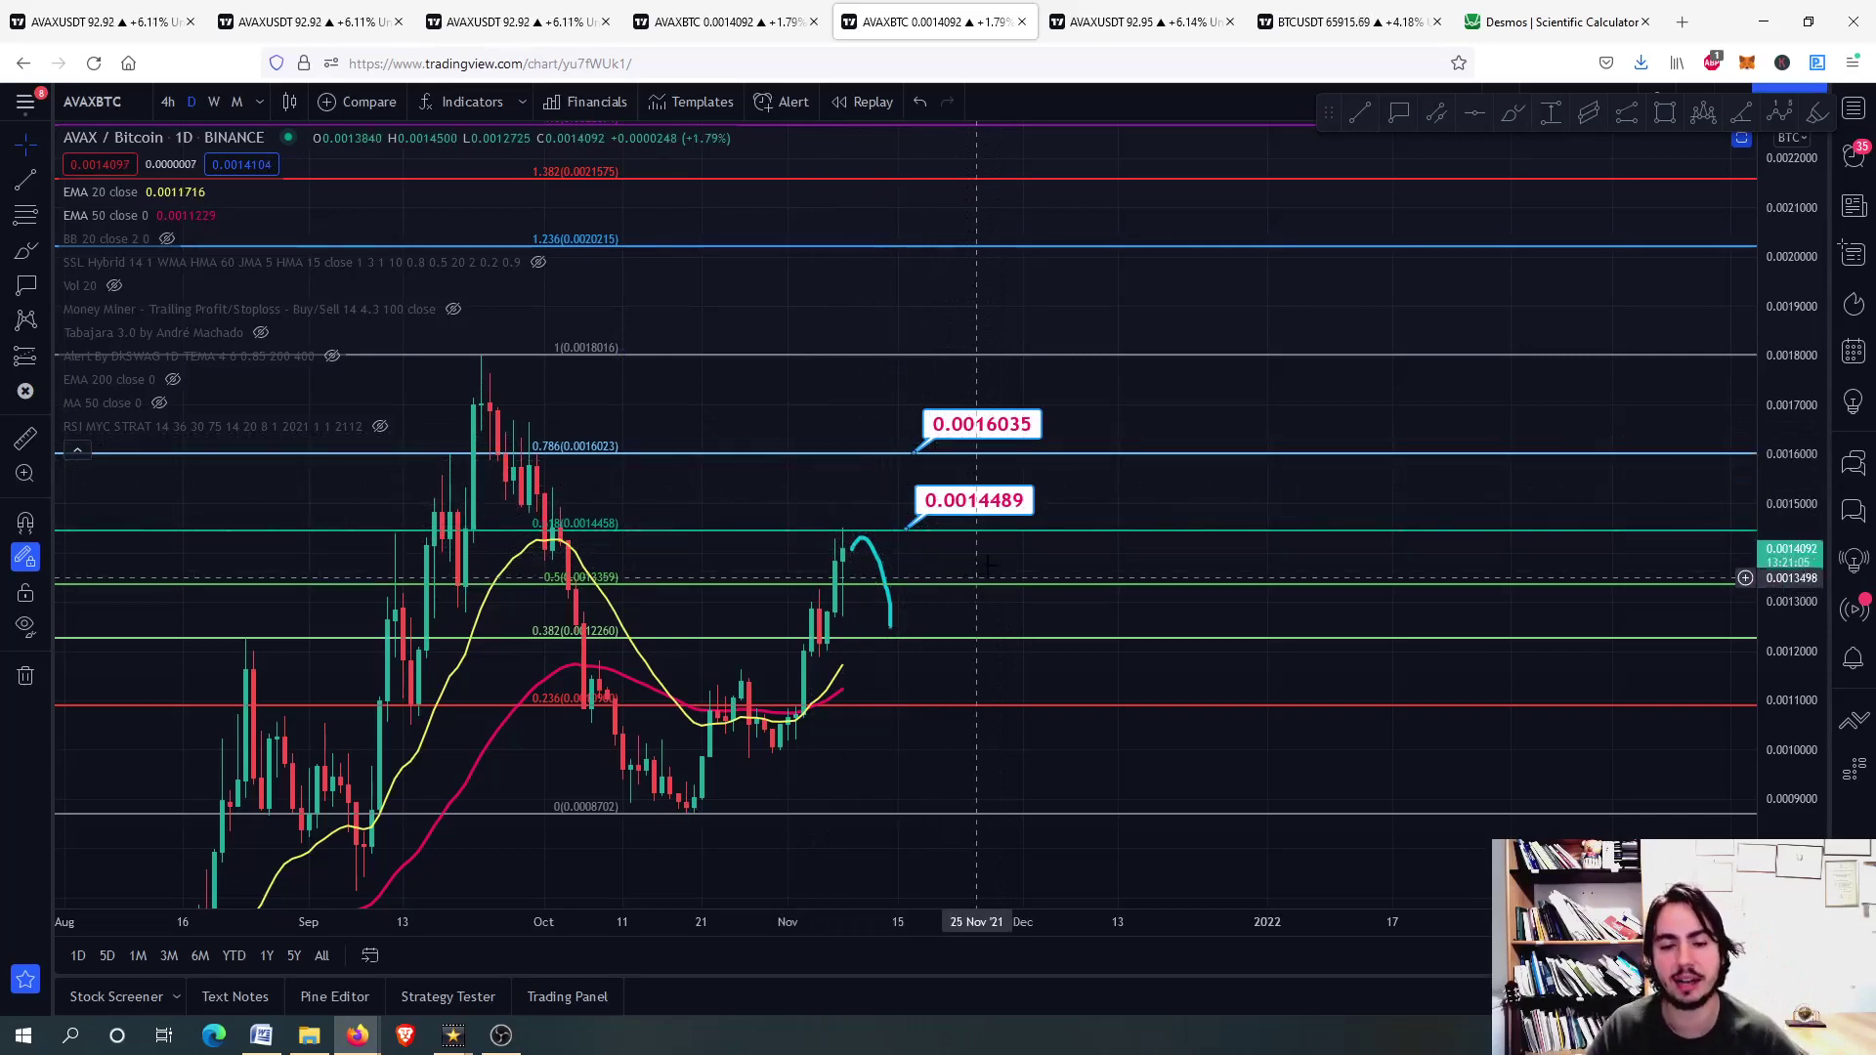
# - Restore the indicator panes, enlarge the RSI pane, then return to the full price and indicator layout
pyautogui.doubleClick(943, 645)
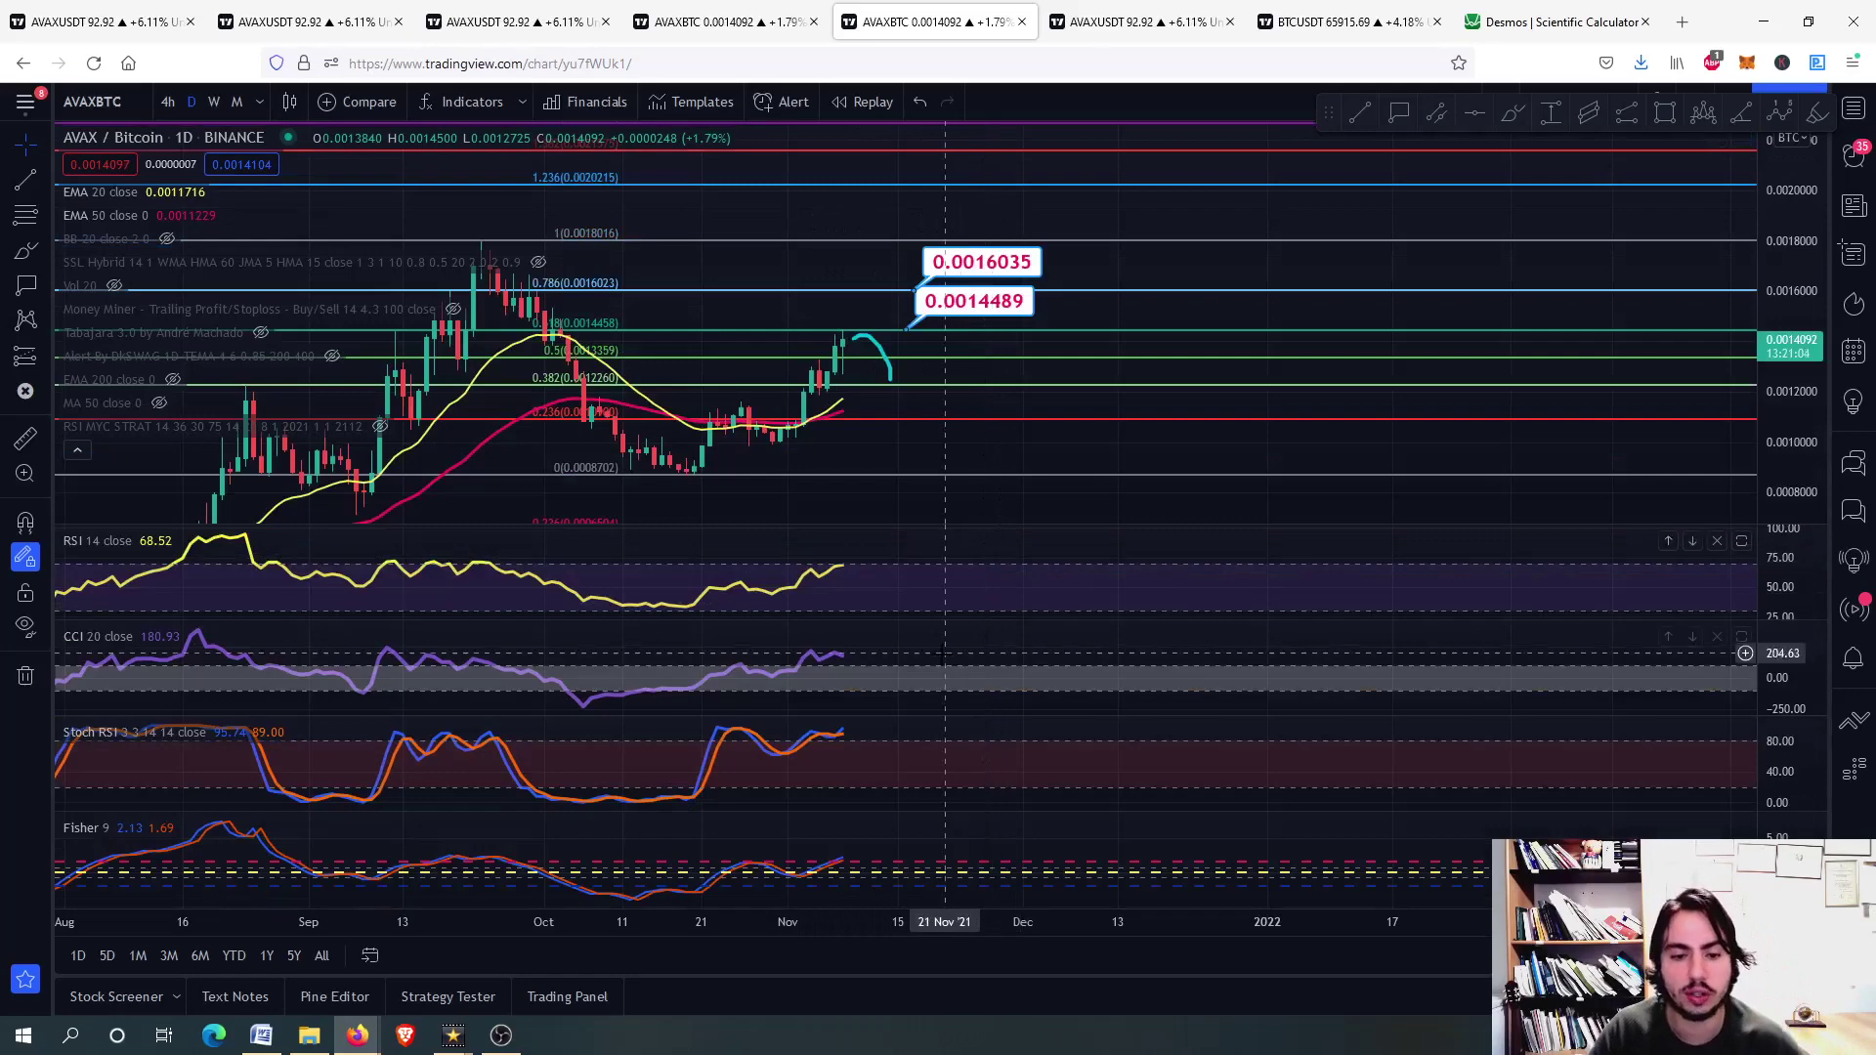
pyautogui.doubleClick(944, 586)
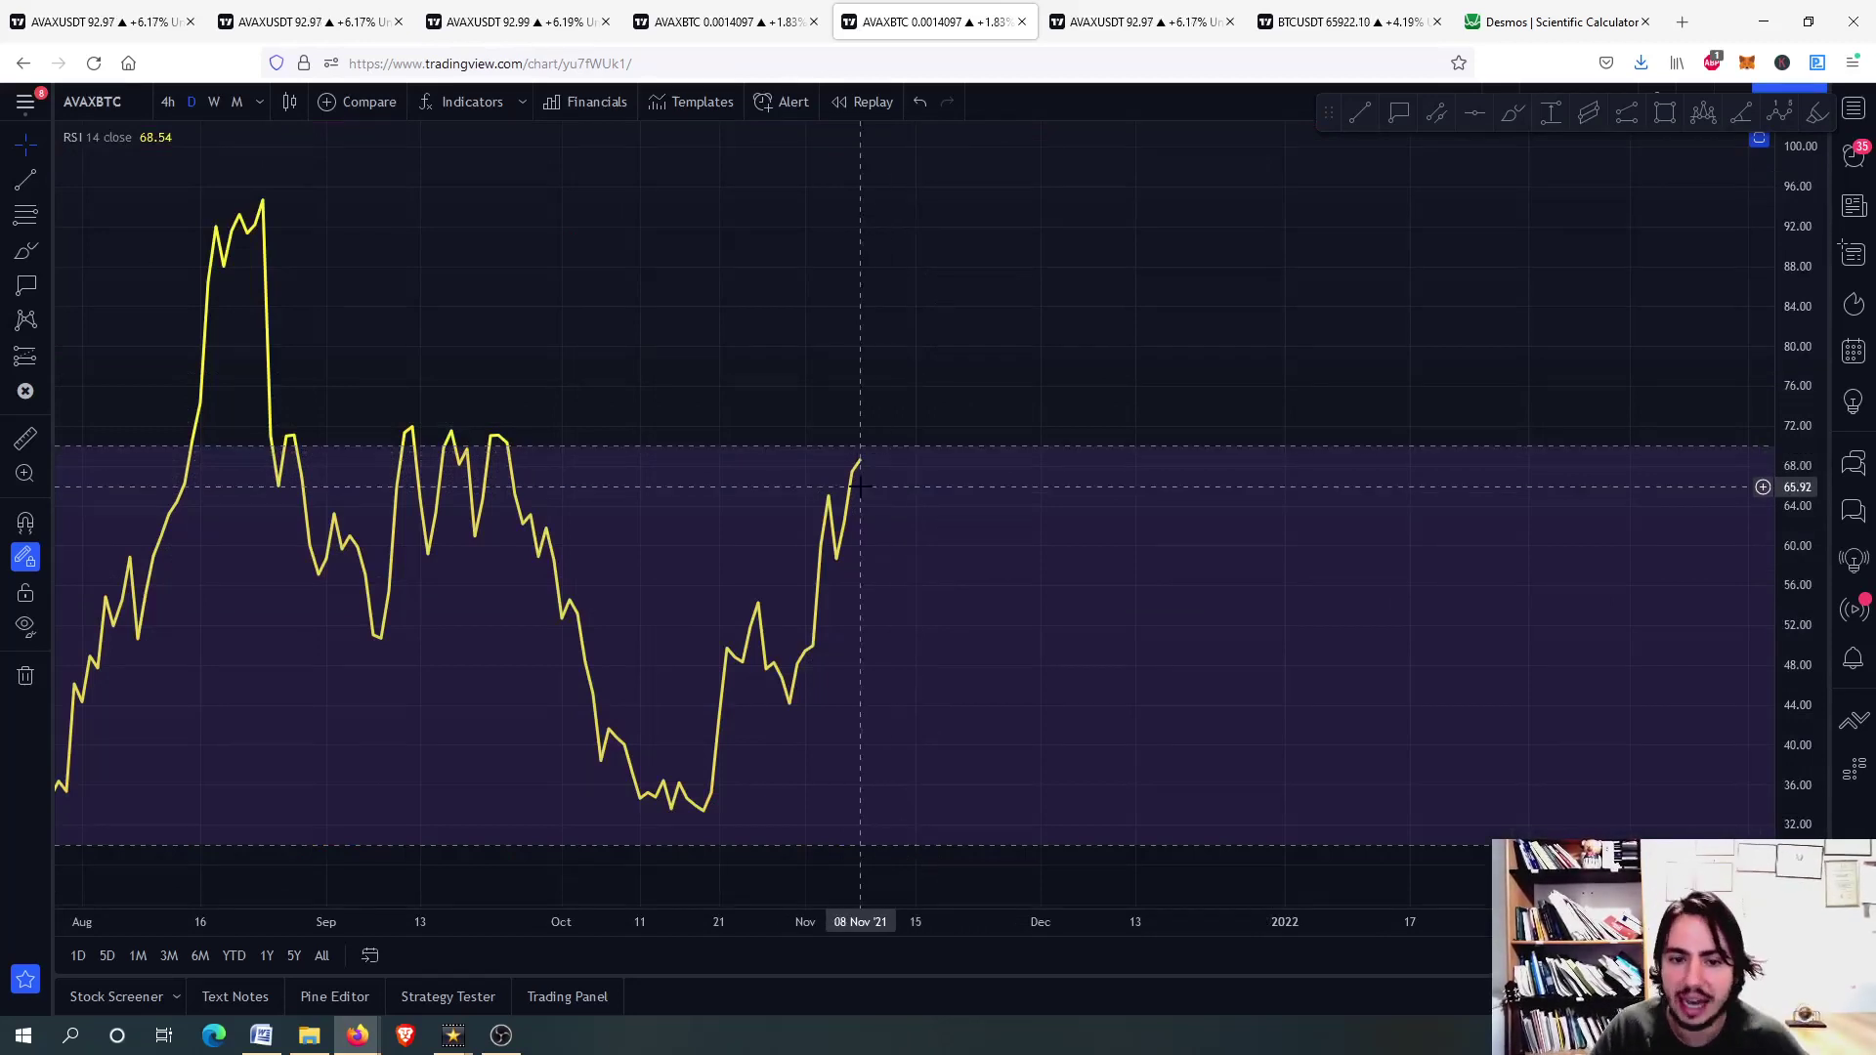
pyautogui.doubleClick(938, 475)
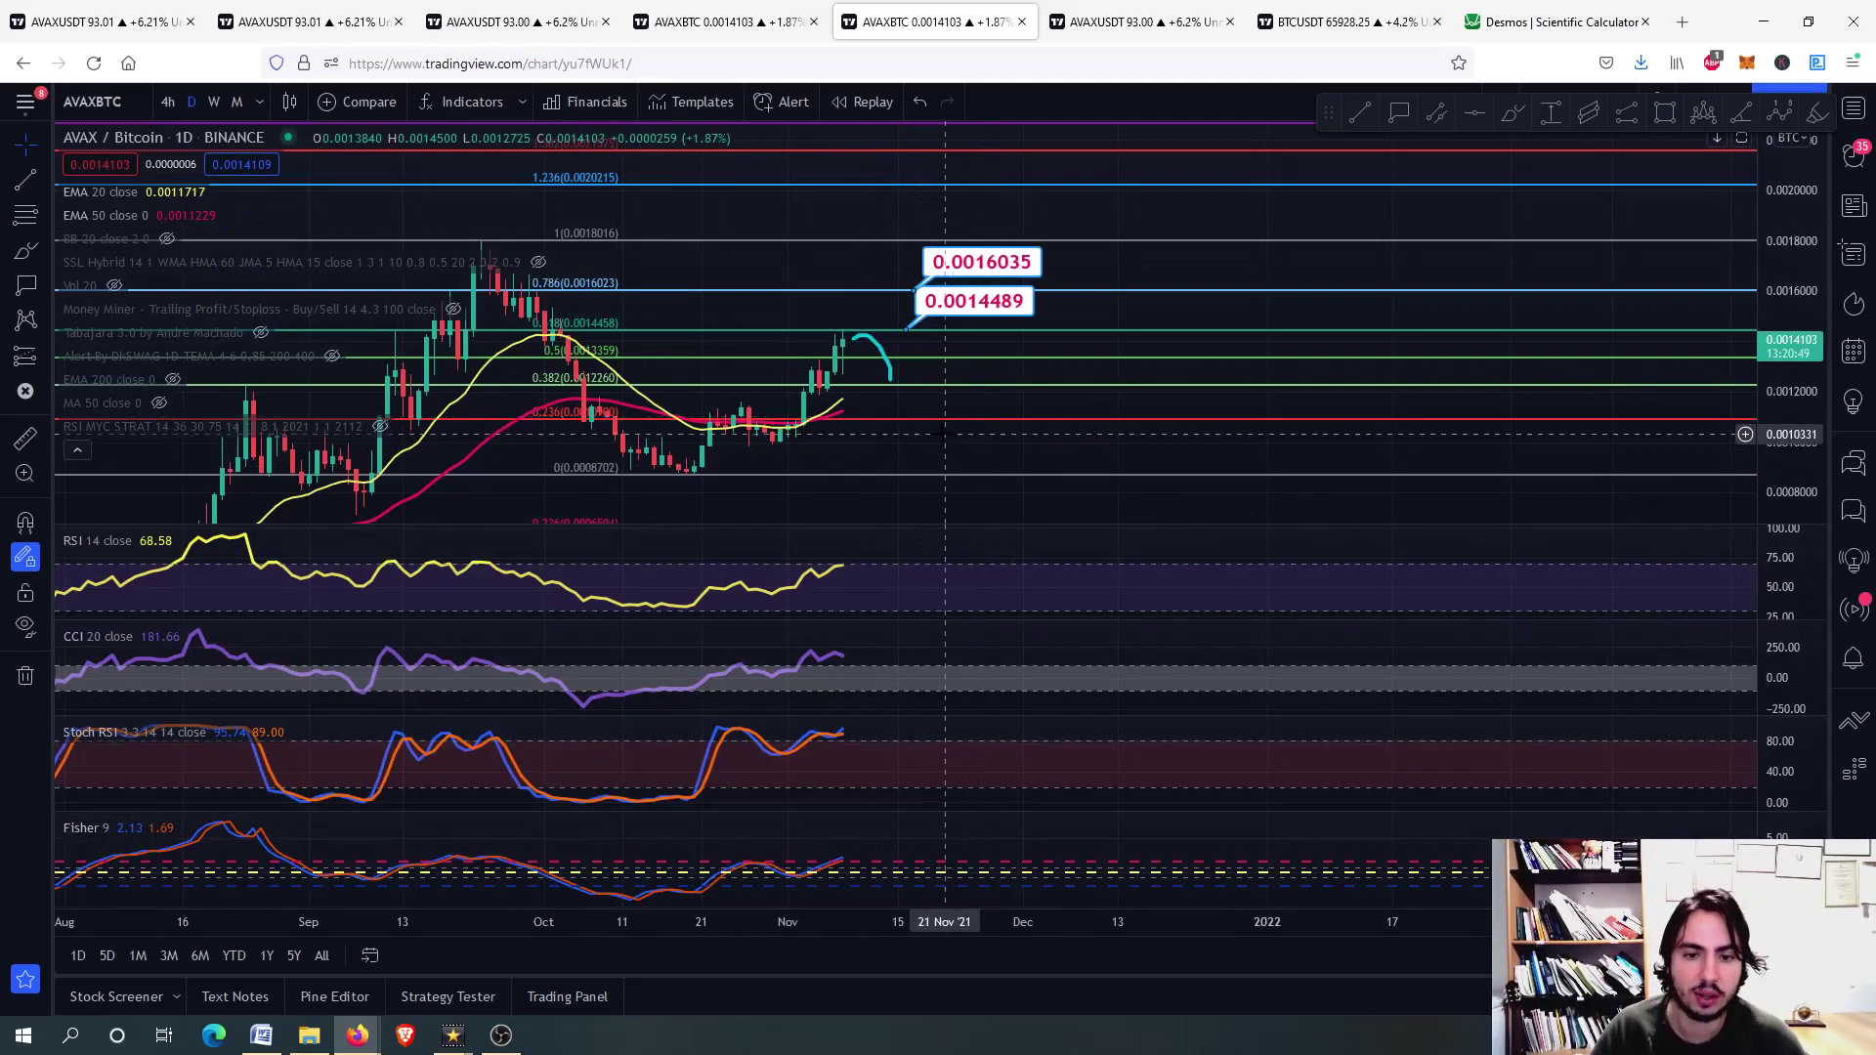
# - On the AVAX/TetherUS 4h chart, place callout labels at the 101.20, 104.64 and 110.26 Fibonacci levels
pyautogui.click(1143, 10)
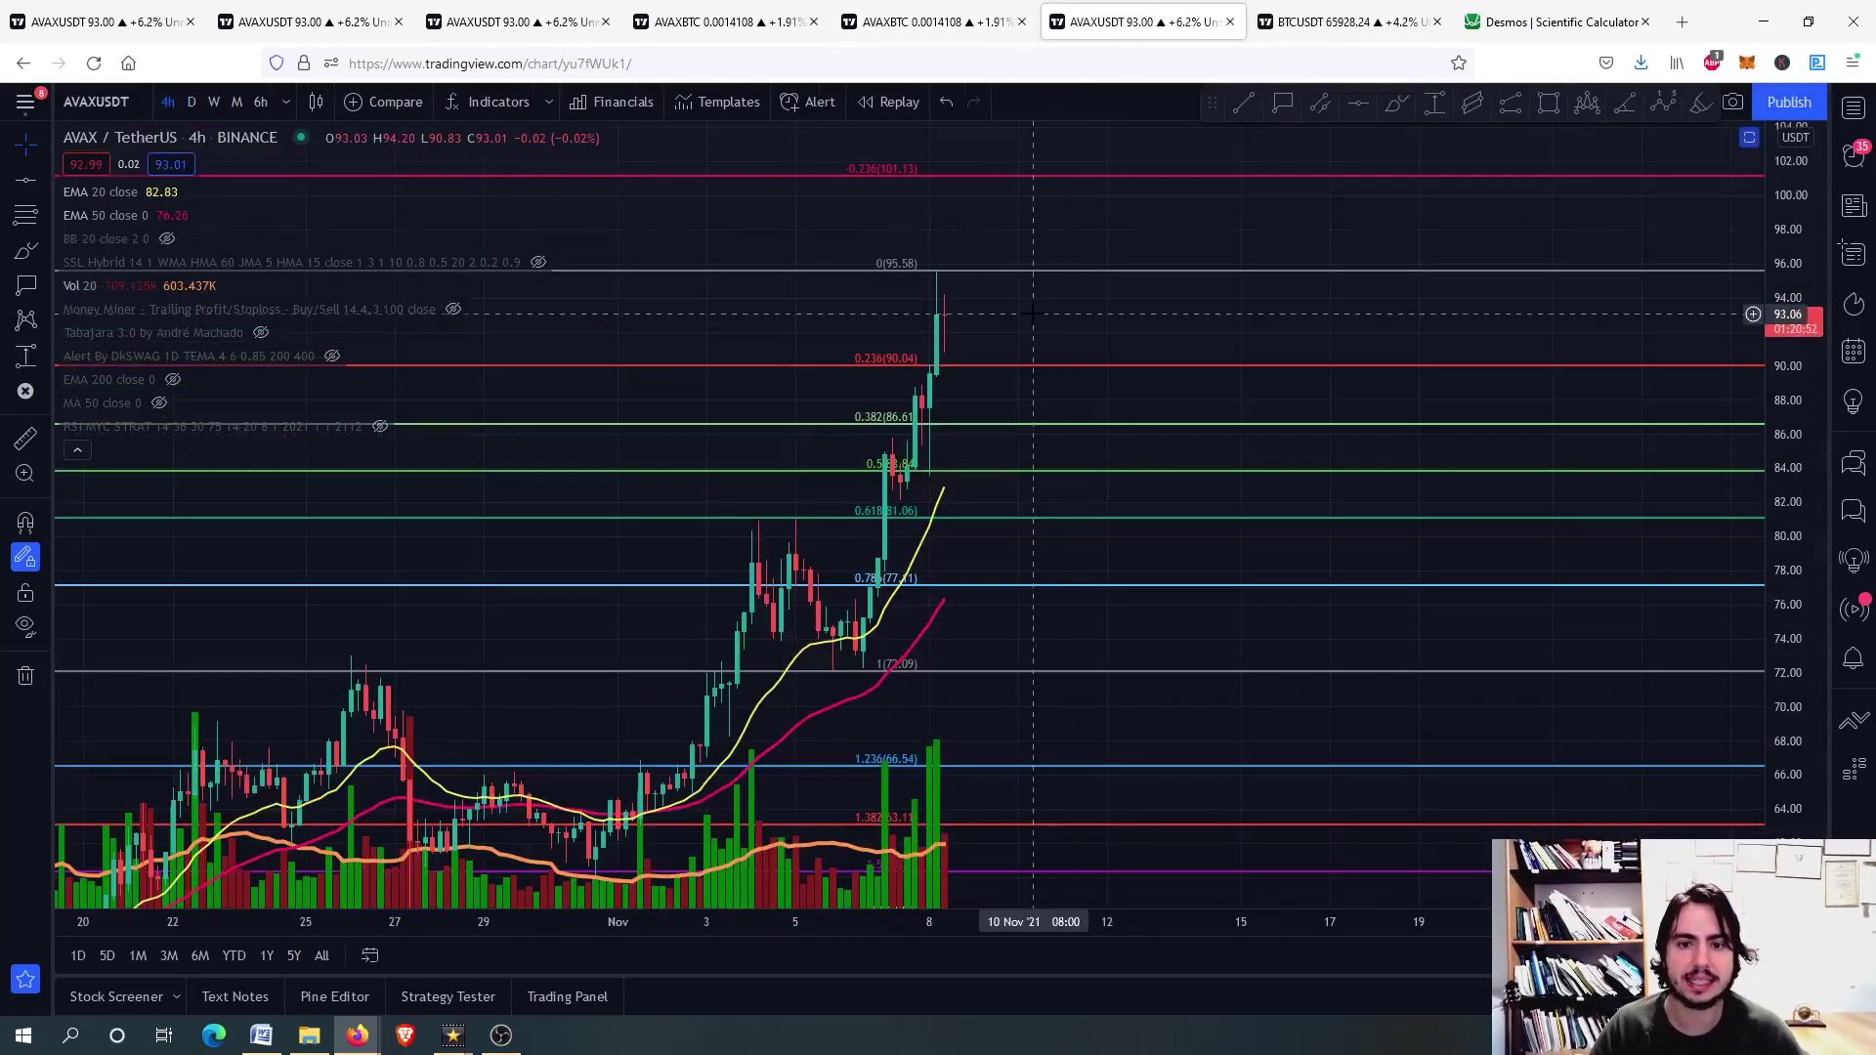
pyautogui.scroll(3, 1003, 313)
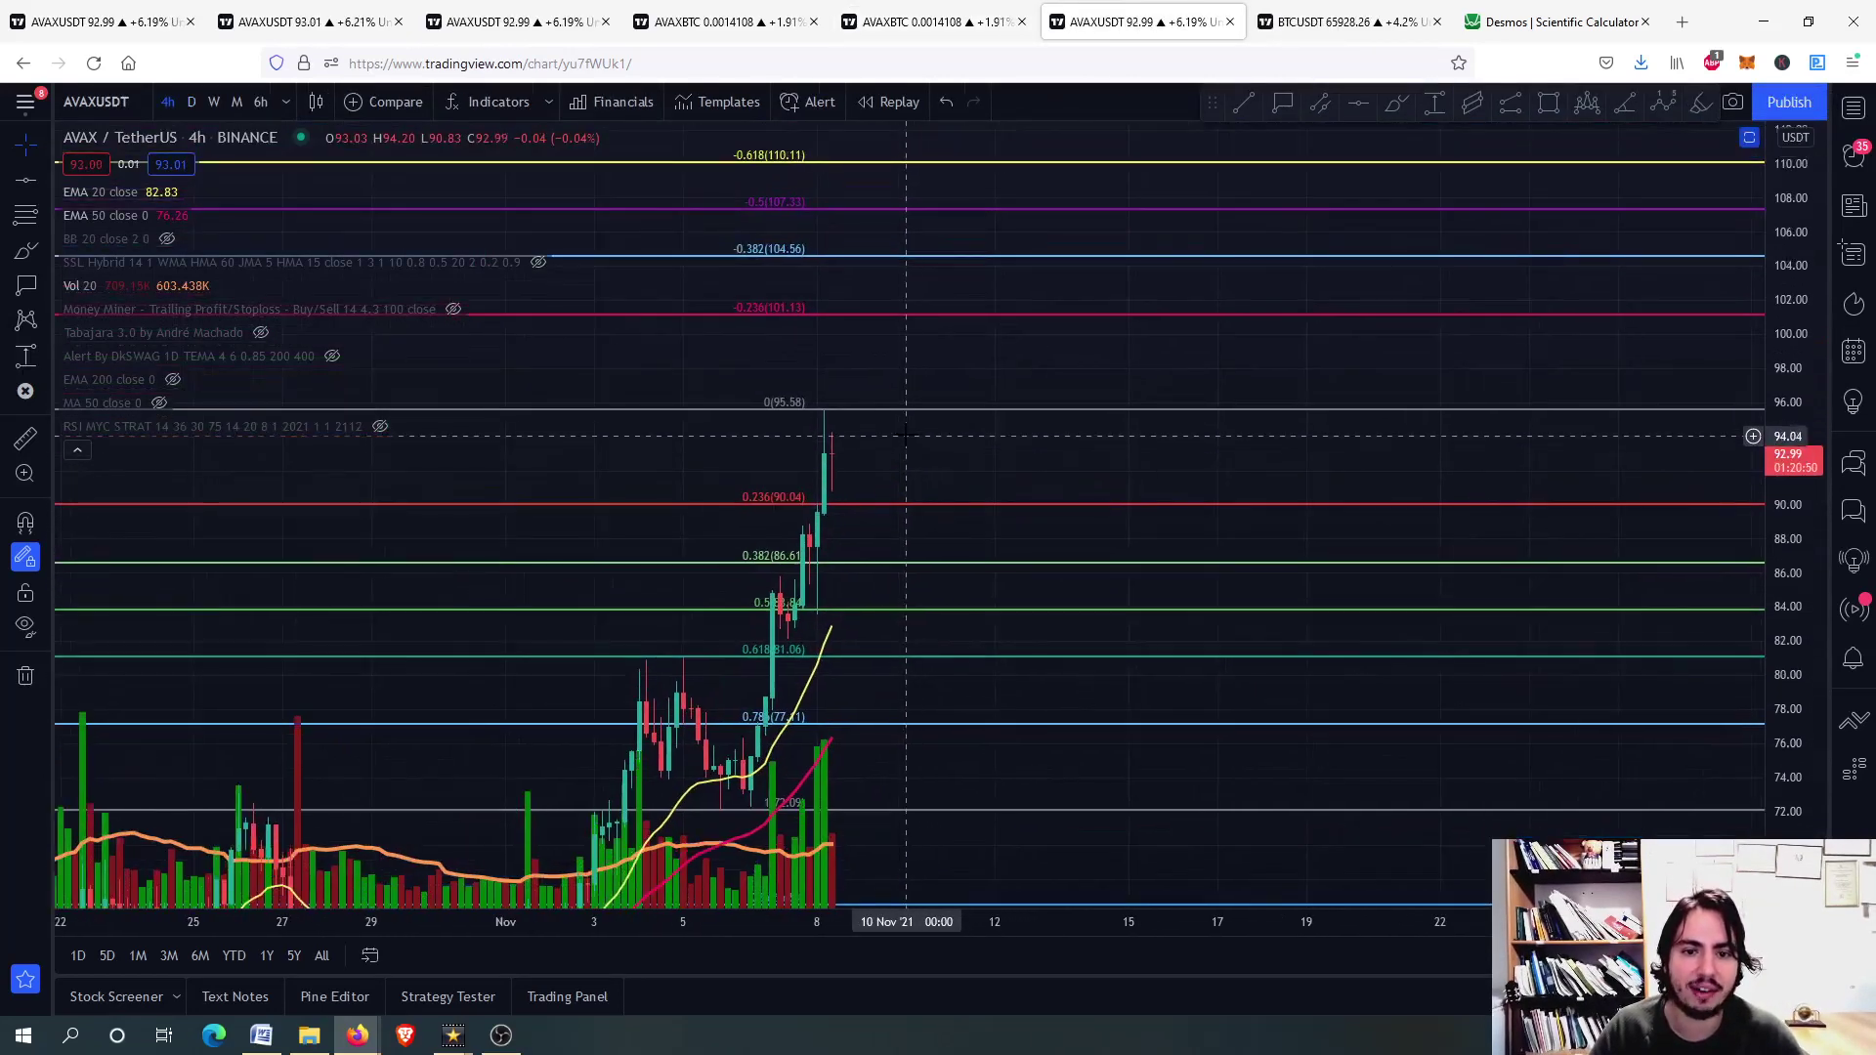
pyautogui.click(1282, 102)
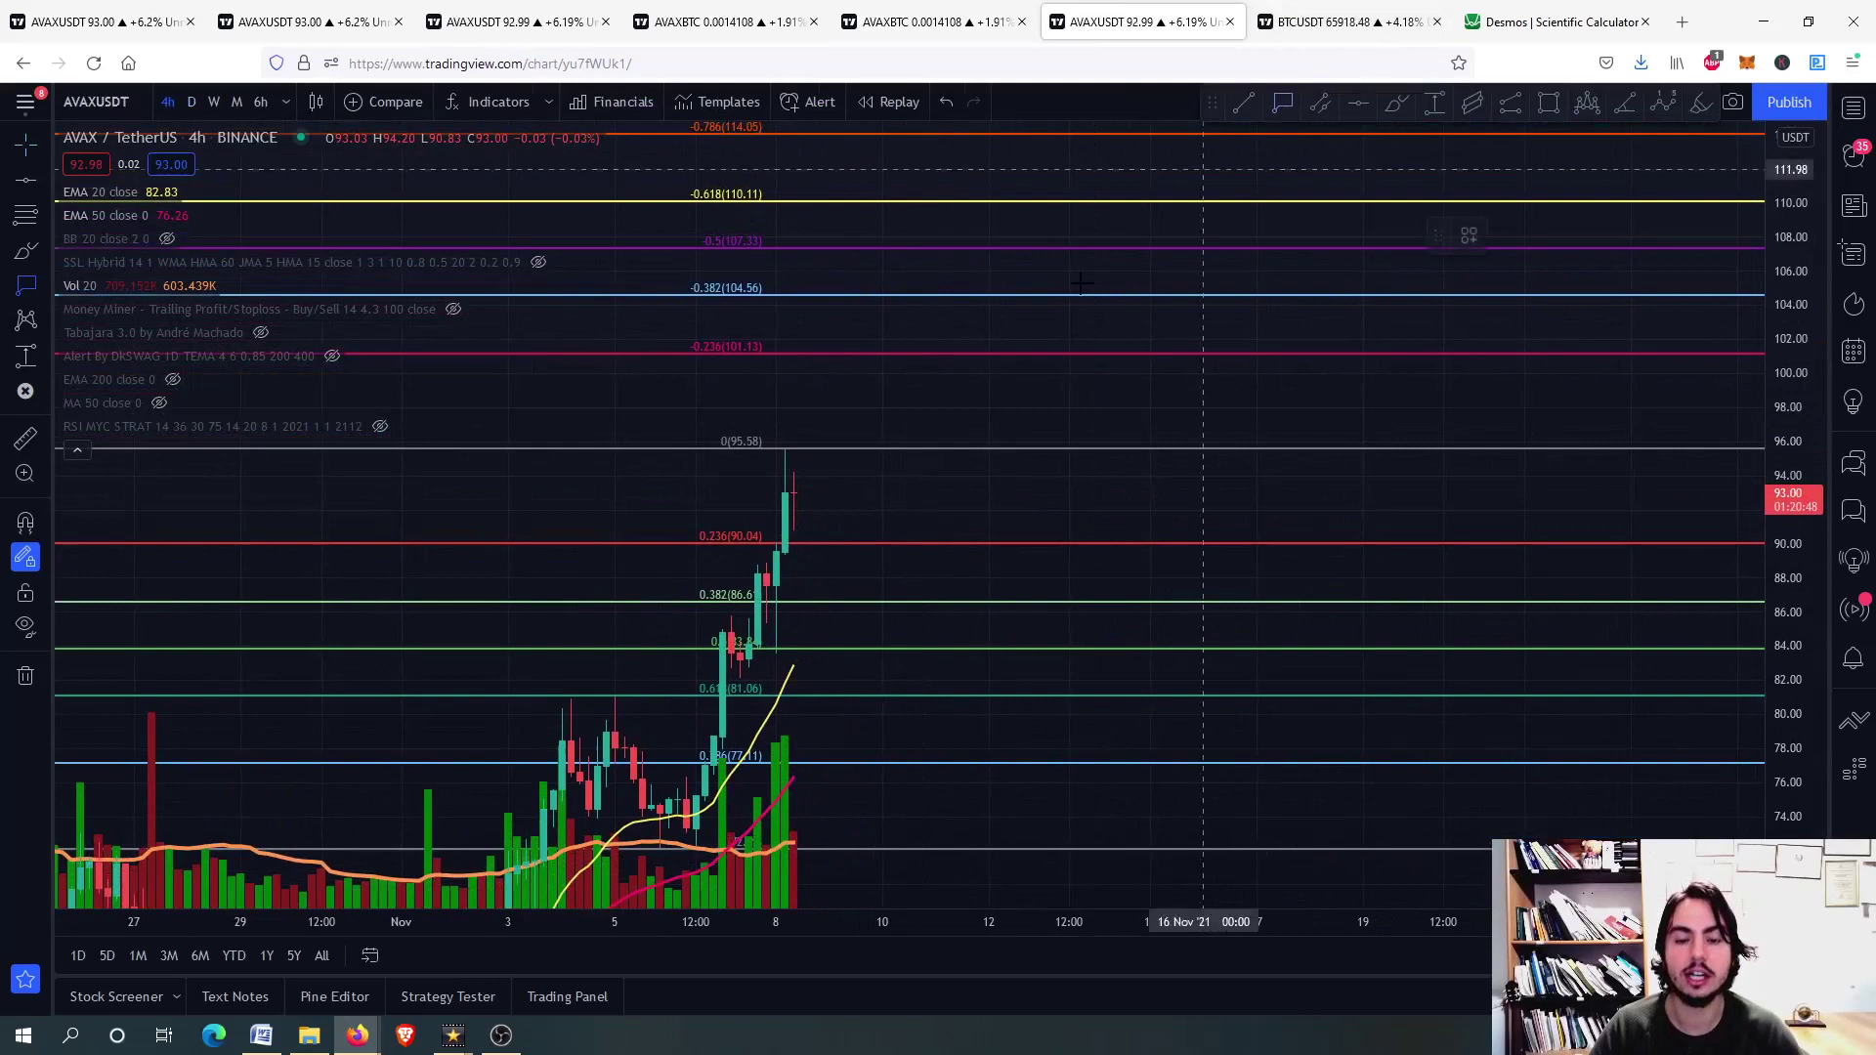
pyautogui.click(964, 350)
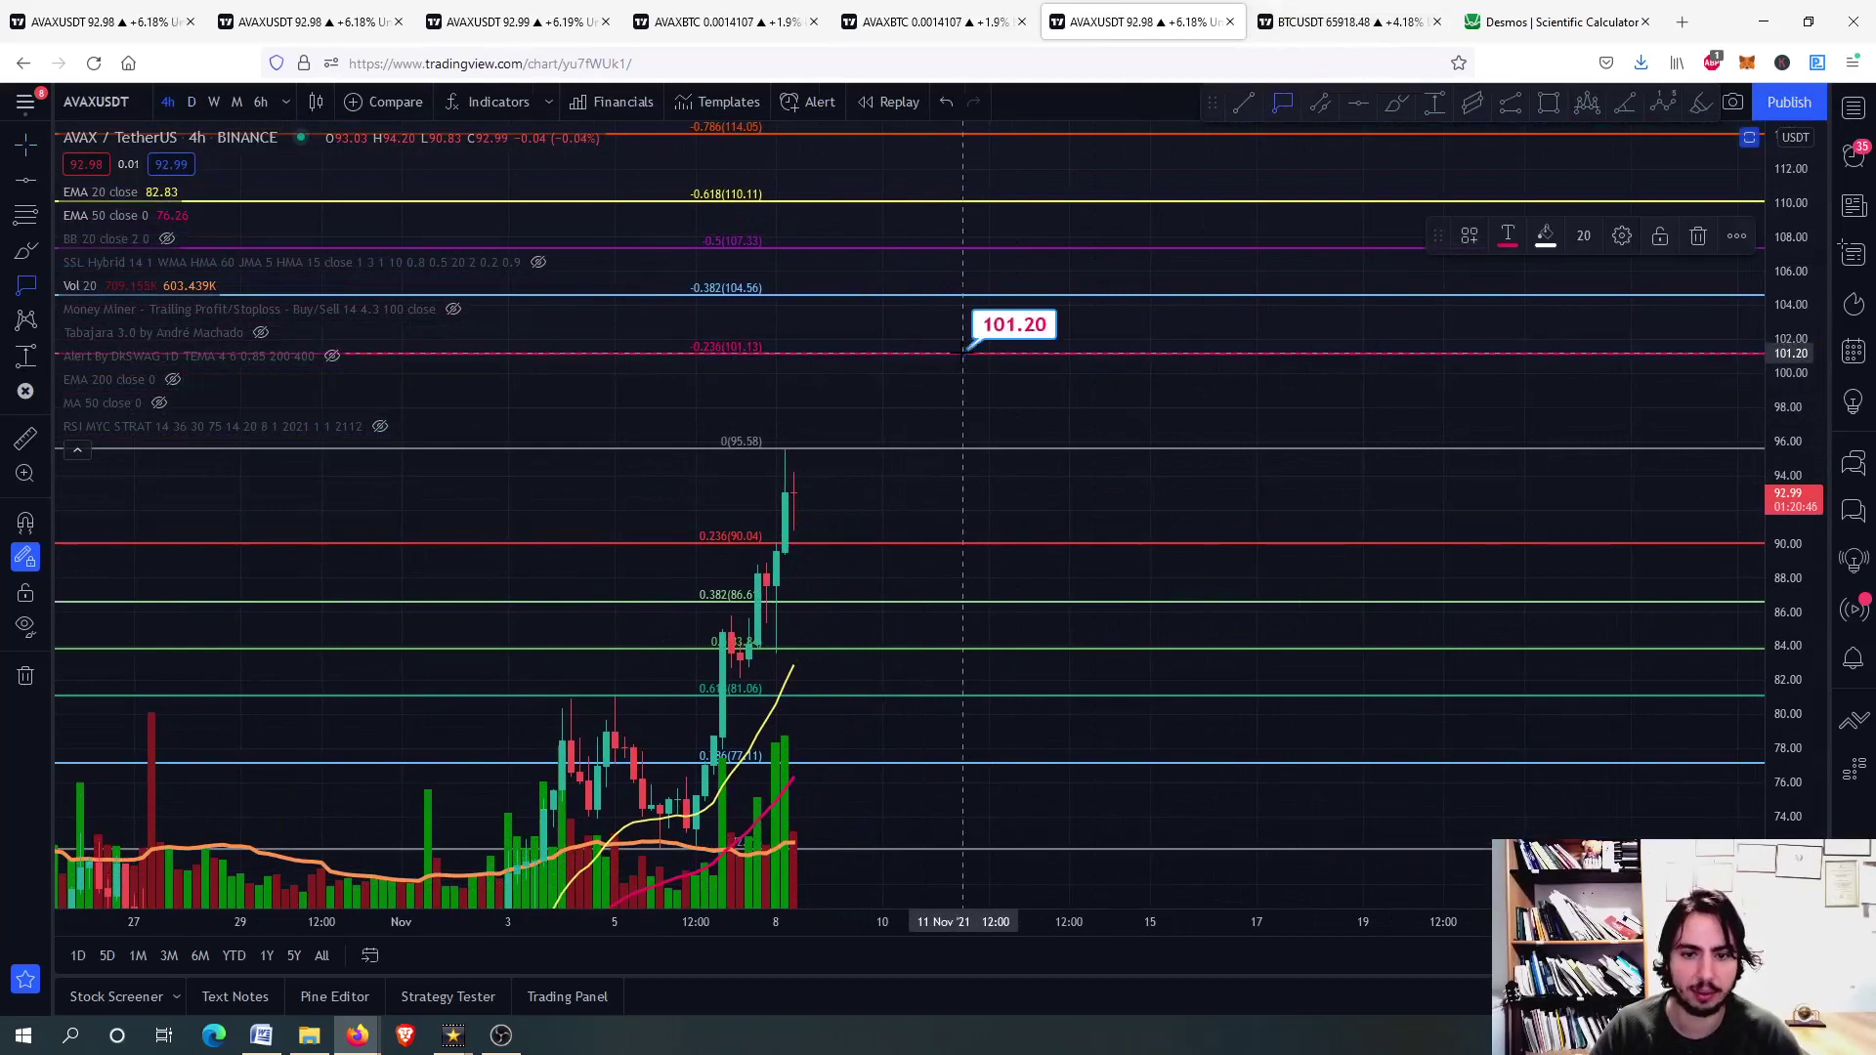
pyautogui.click(964, 293)
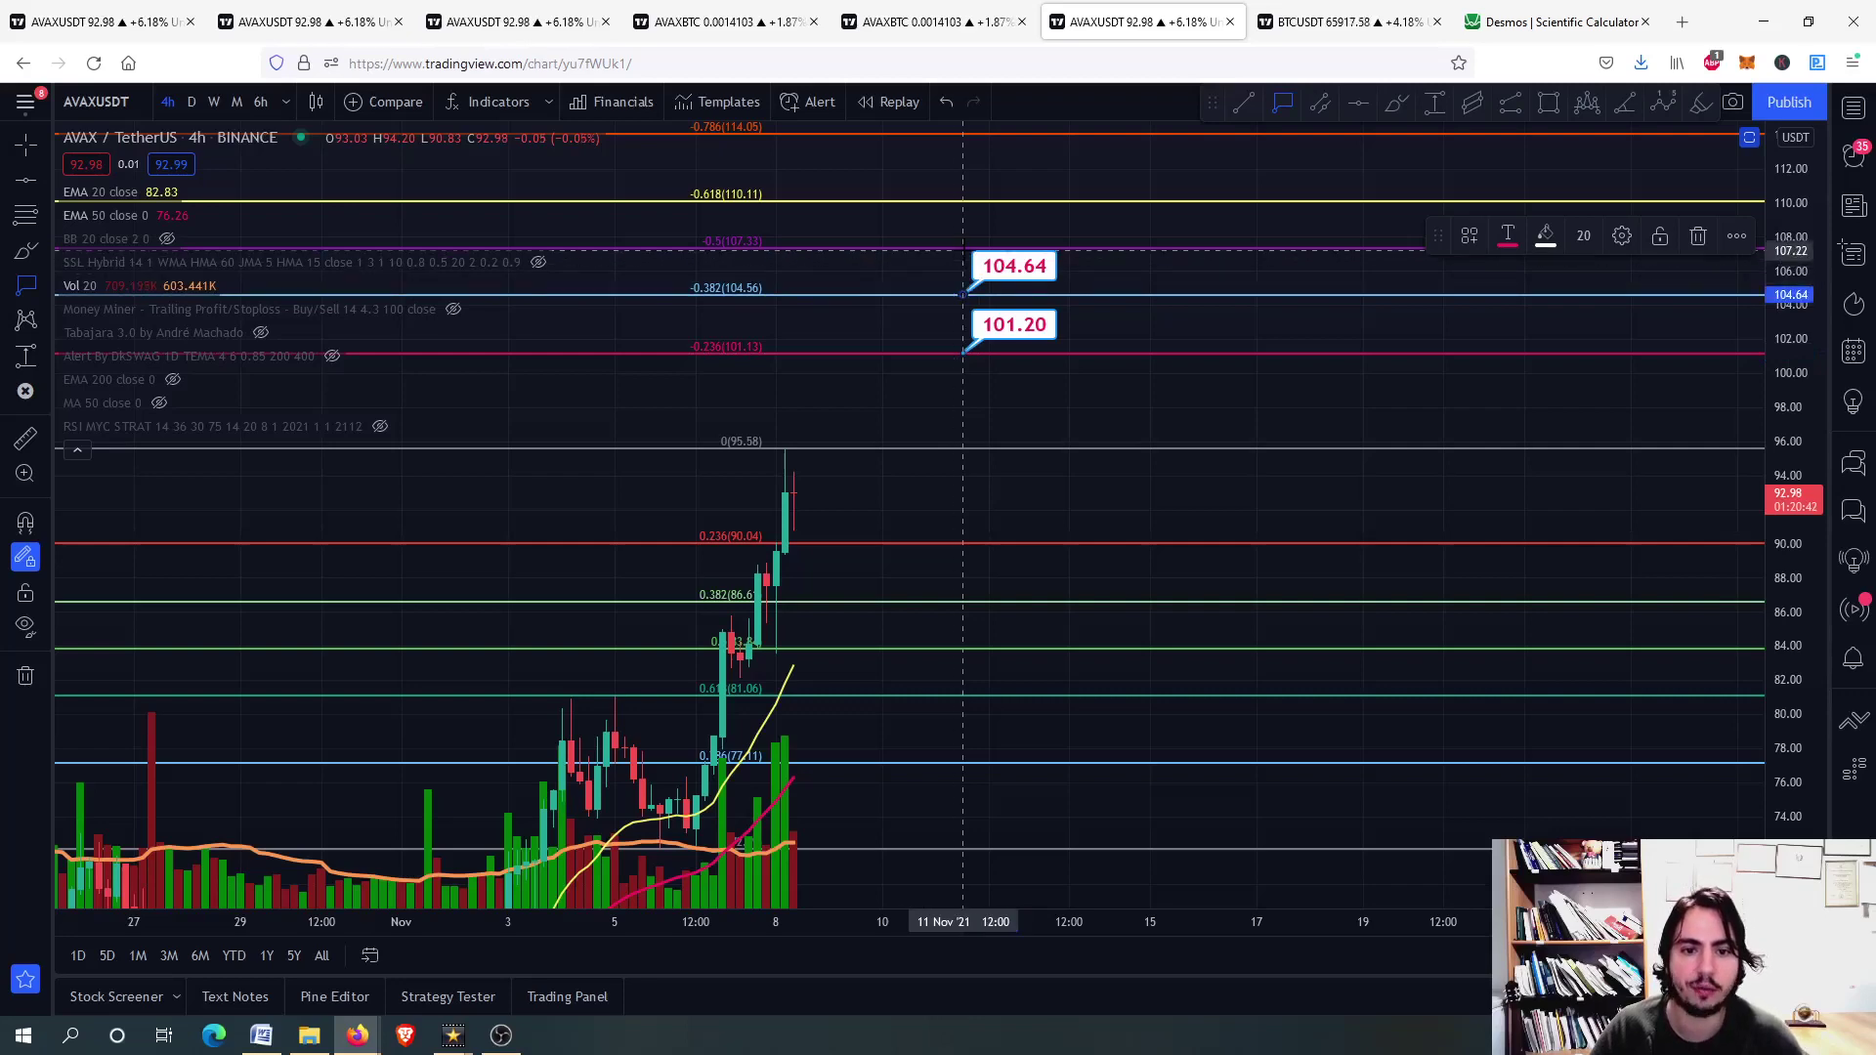
pyautogui.click(964, 200)
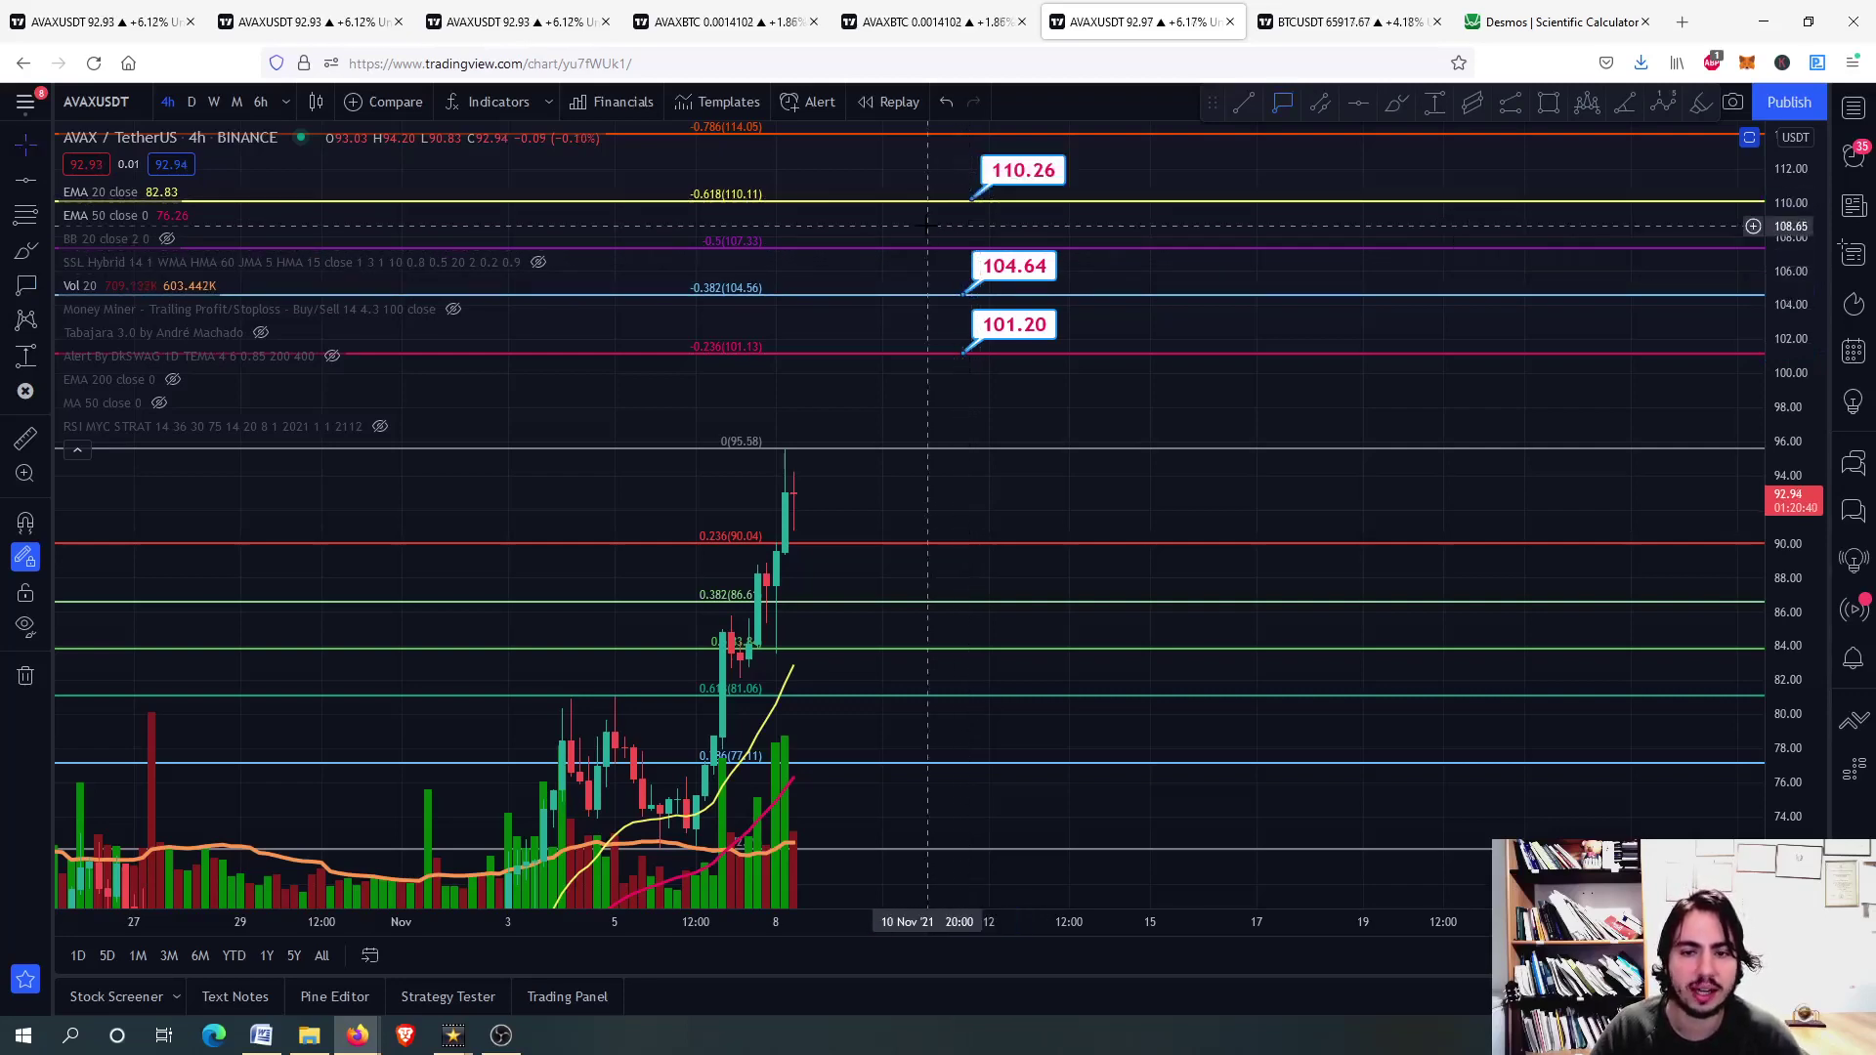
pyautogui.moveTo(909, 377); pyautogui.dragTo(928, 267)
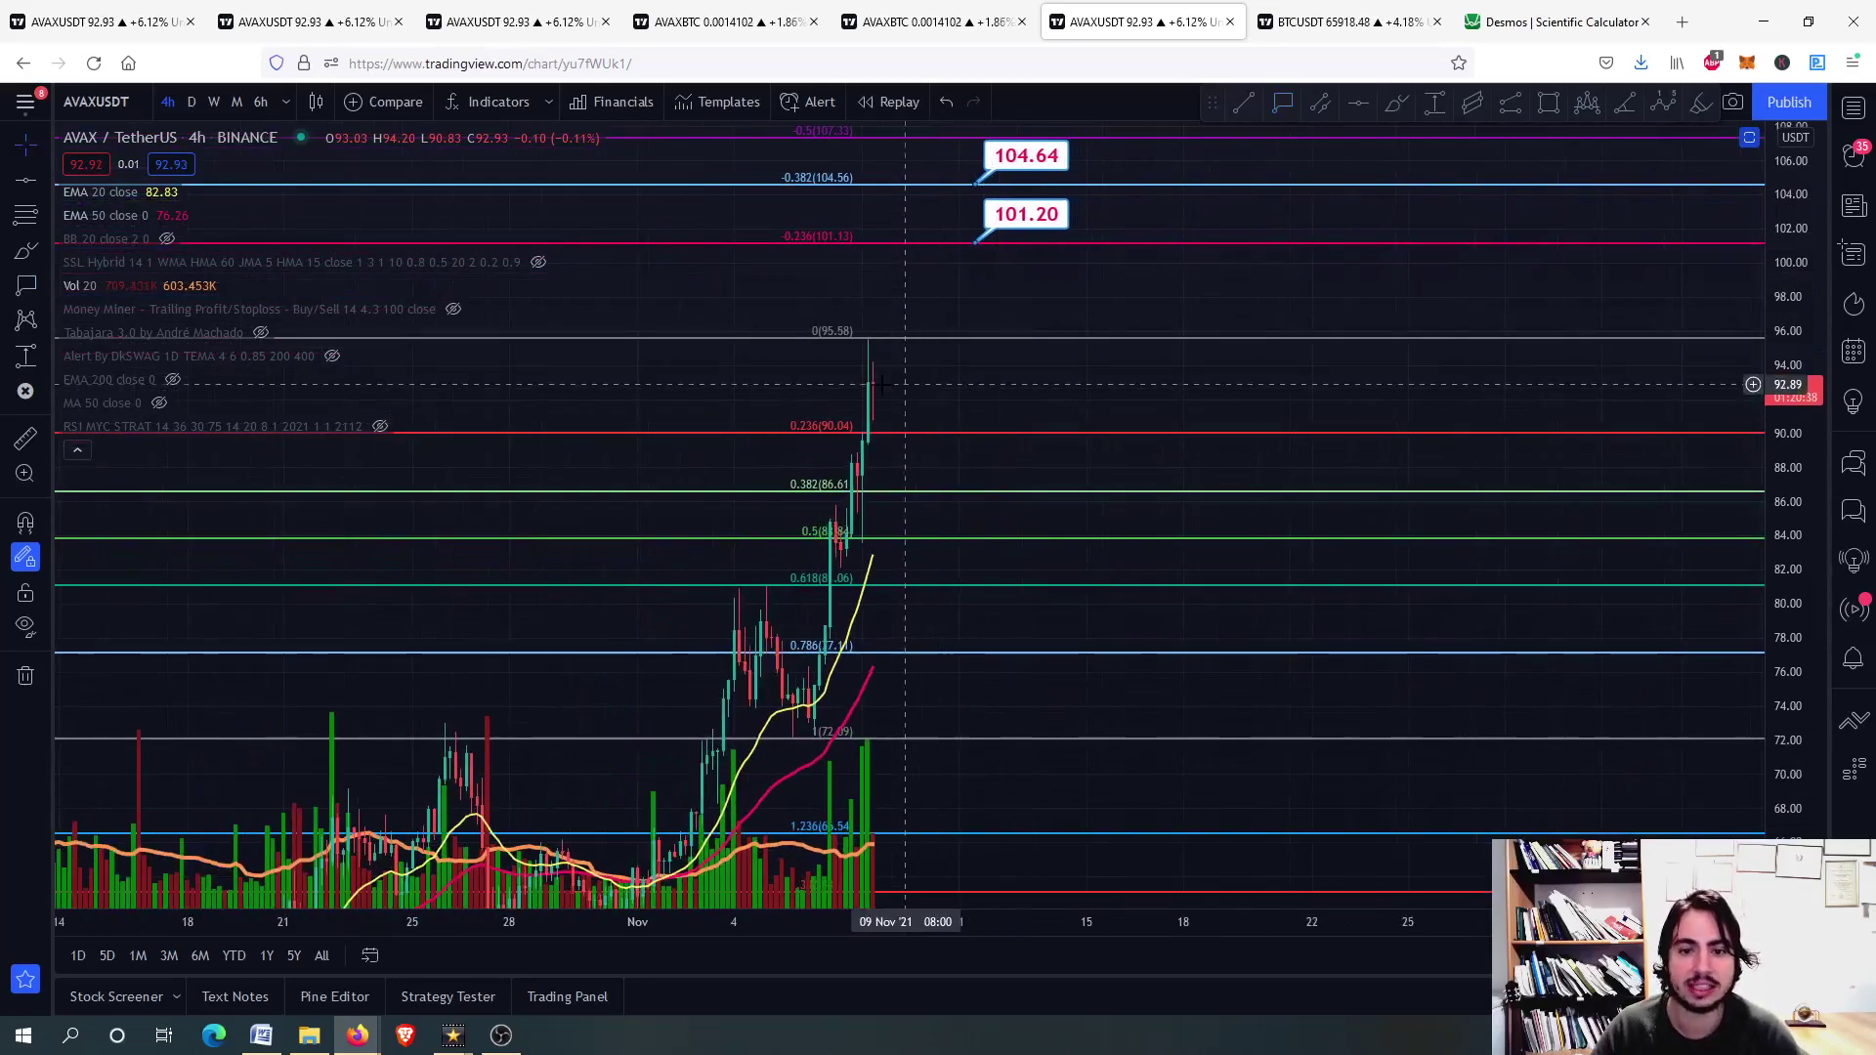
pyautogui.scroll(3, 929, 368)
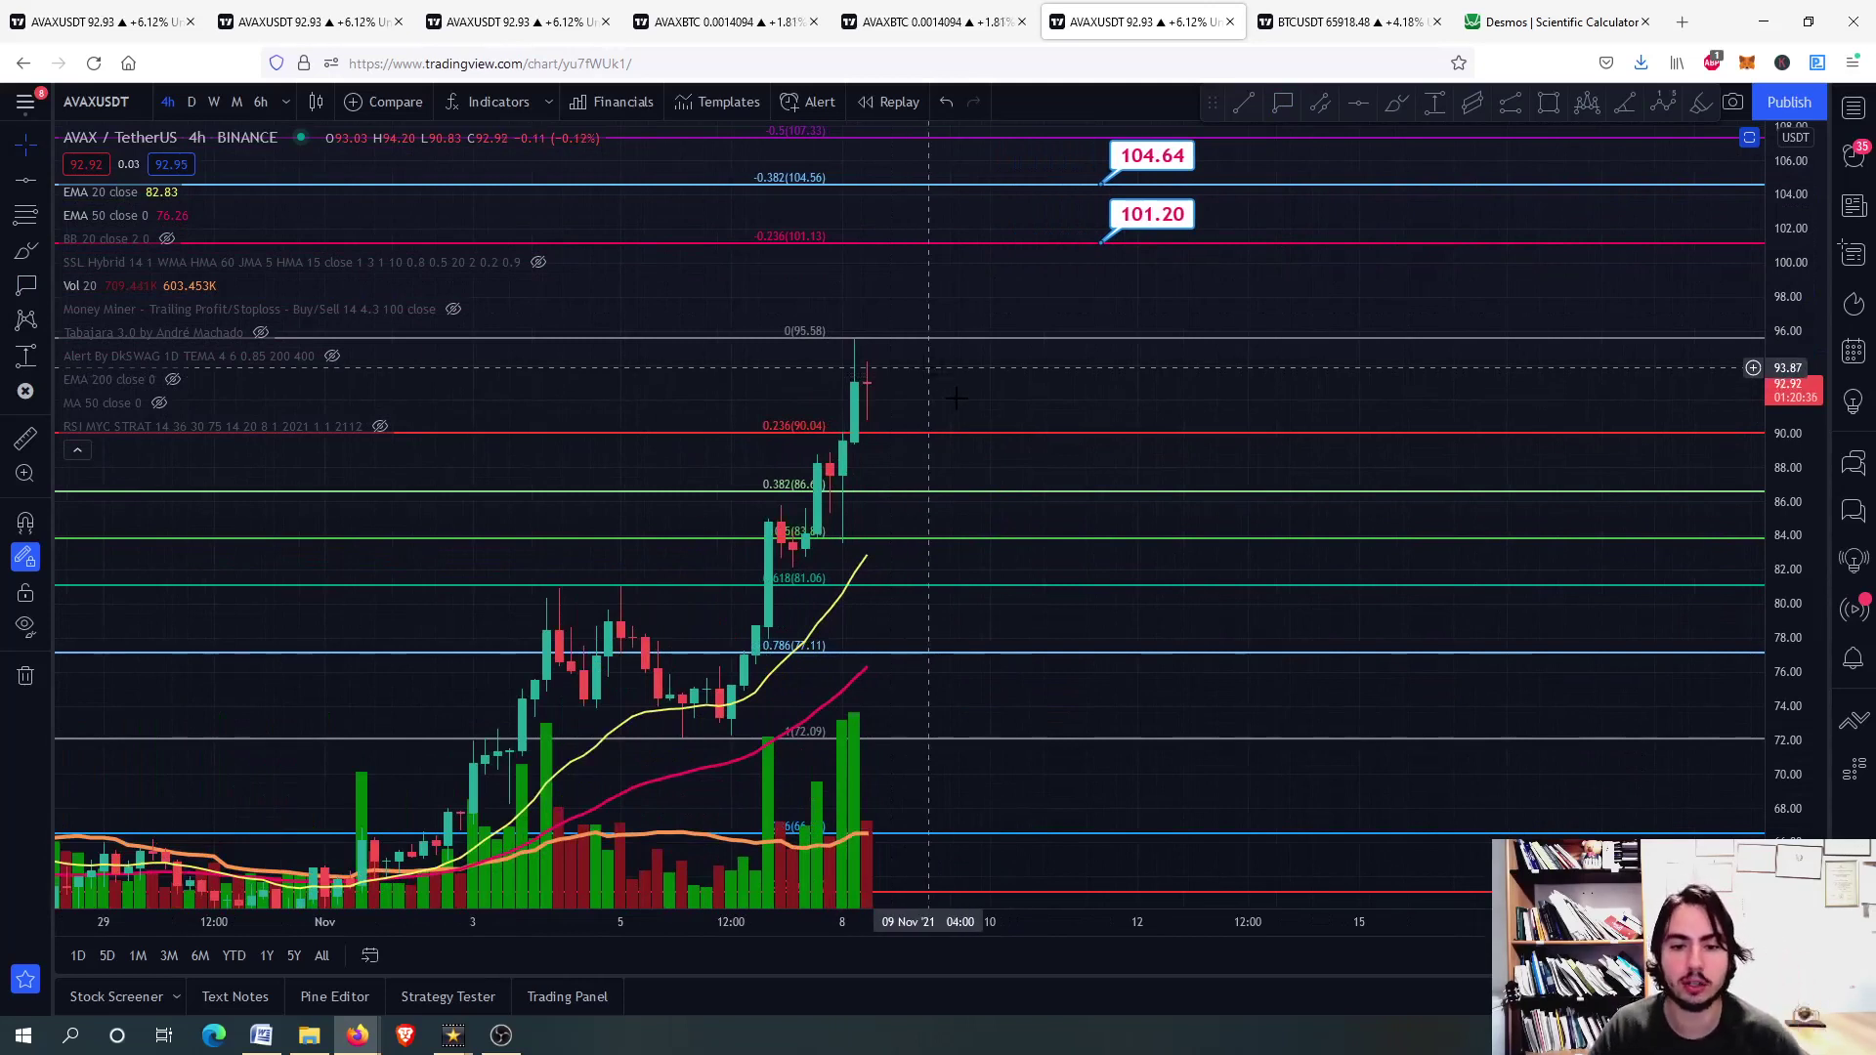
pyautogui.click(1283, 101)
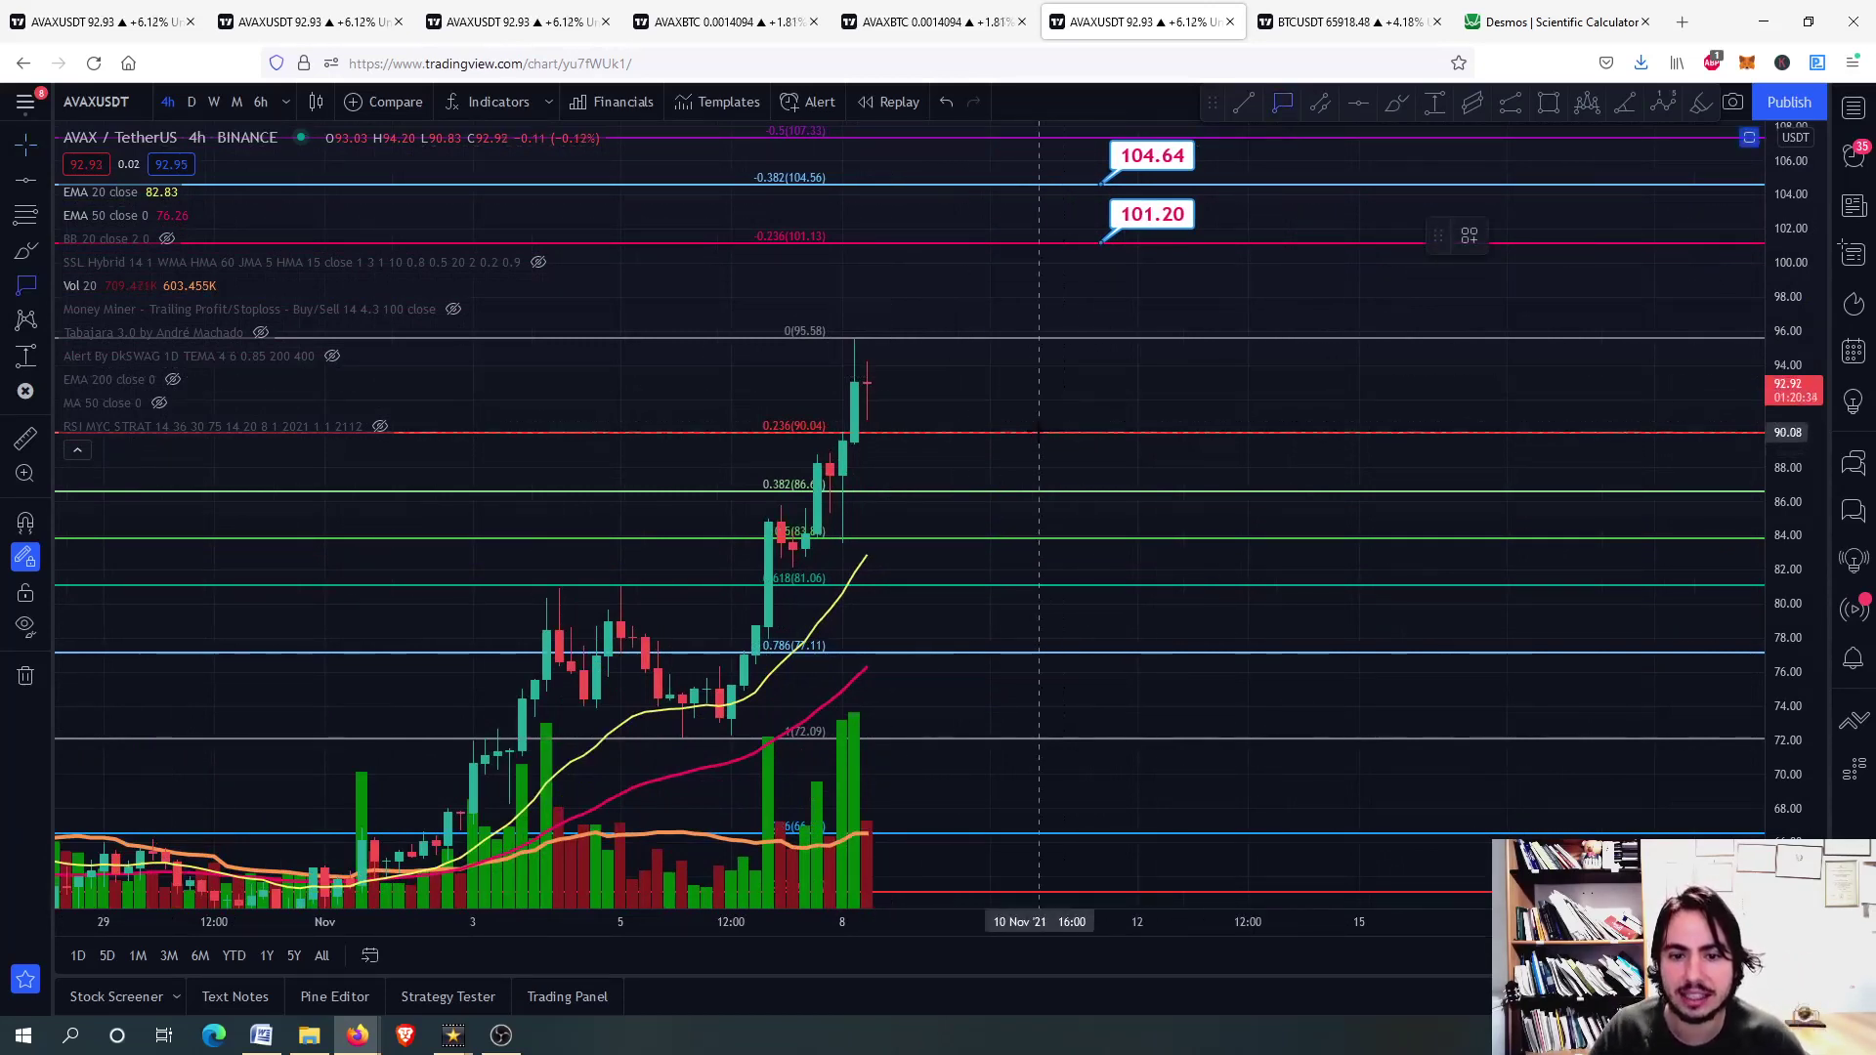
# - Label the 90.14 level below the latest candle, then draw and delete a projected-rise brush sketch
pyautogui.click(1025, 434)
pyautogui.moveTo(985, 418); pyautogui.dragTo(964, 466)
pyautogui.click(1397, 102)
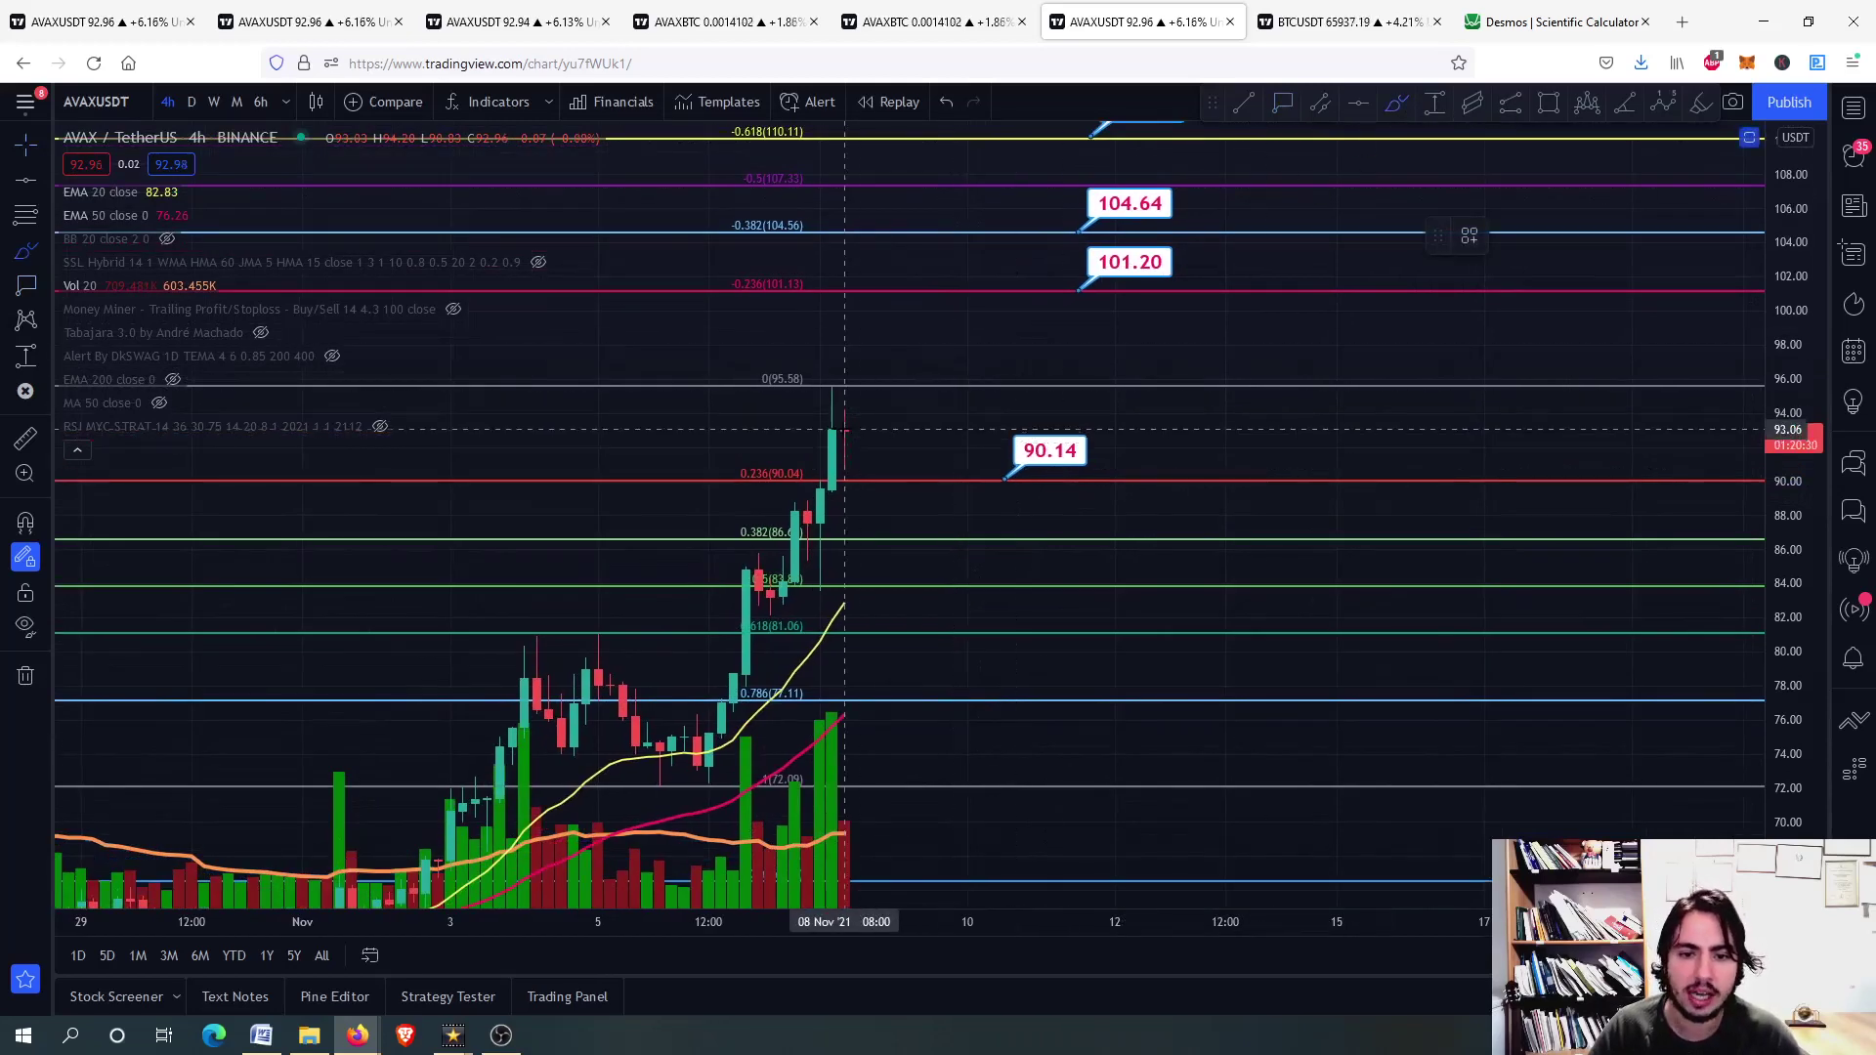
pyautogui.moveTo(846, 430)
pyautogui.mouseDown()
pyautogui.moveTo(919, 309)
pyautogui.moveTo(956, 303)
pyautogui.moveTo(1003, 488)
pyautogui.mouseUp()
pyautogui.press('Delete')
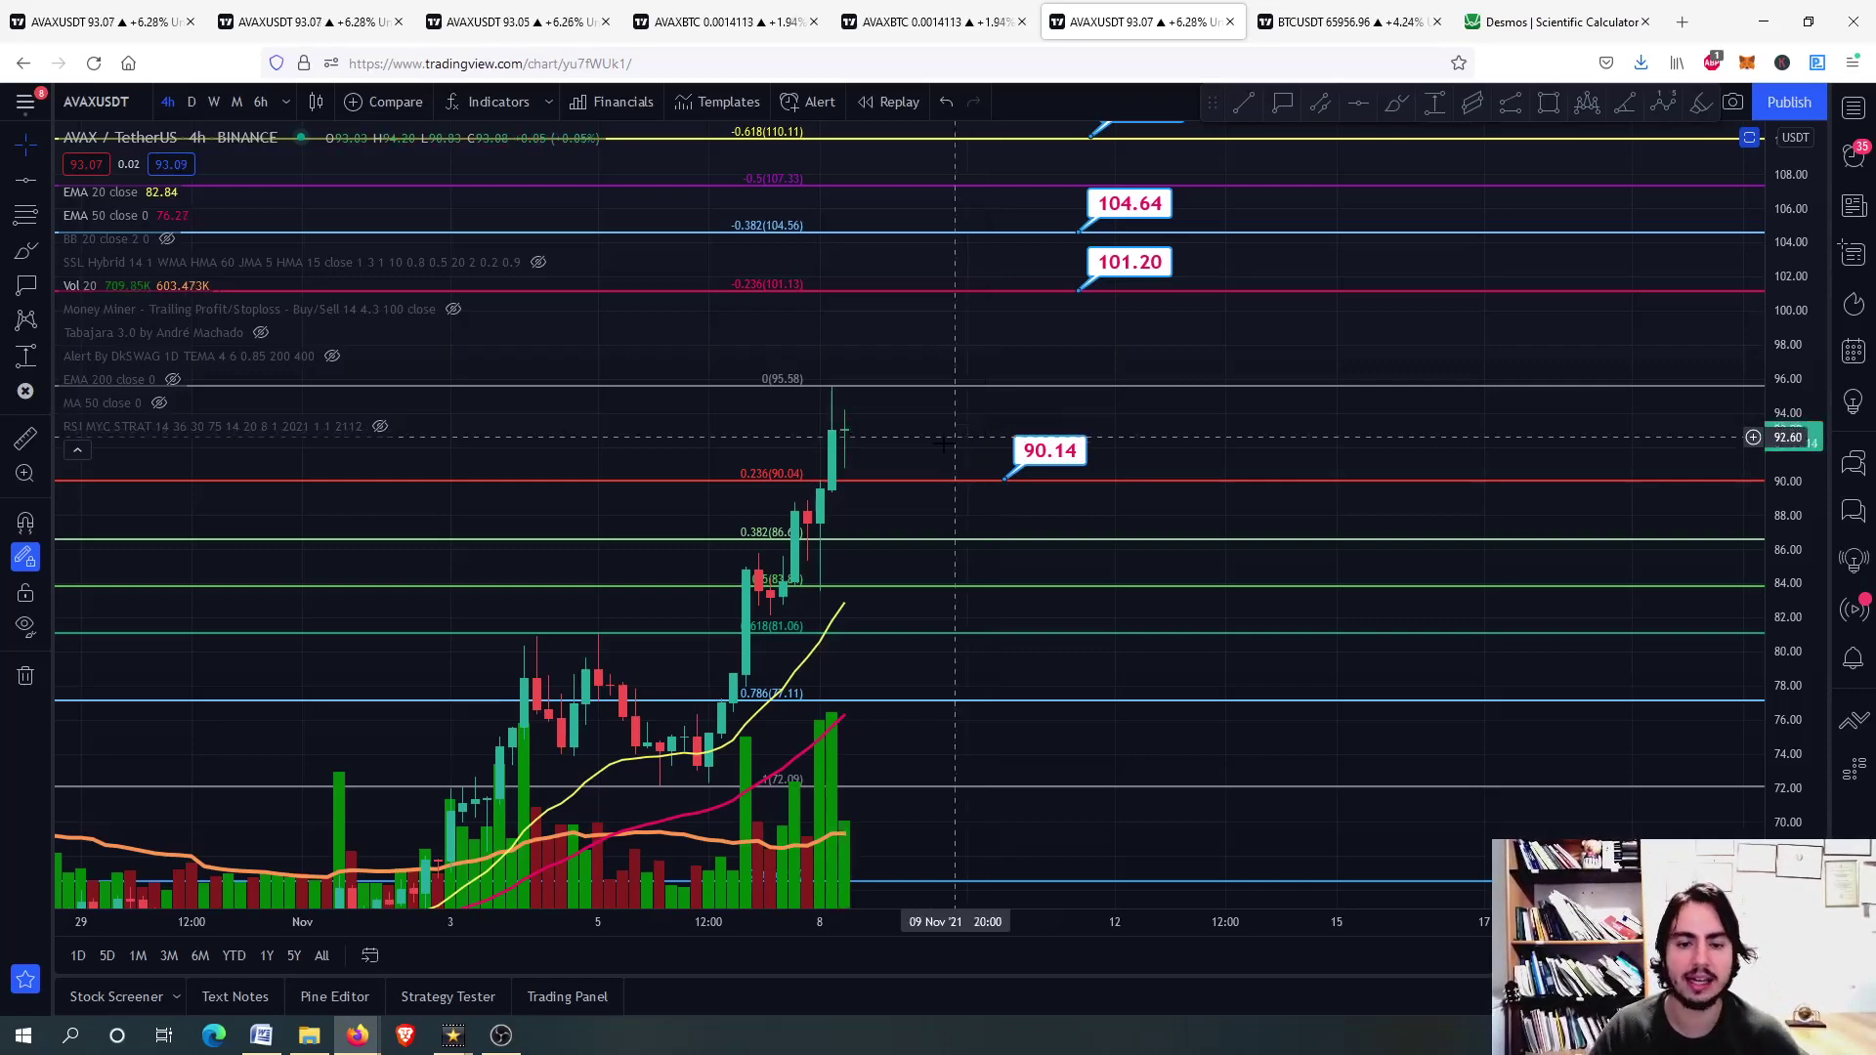
# - Copy the callout down to 86.76, then draw and delete a brush circle around the support labels
pyautogui.scroll(2, 957, 435)
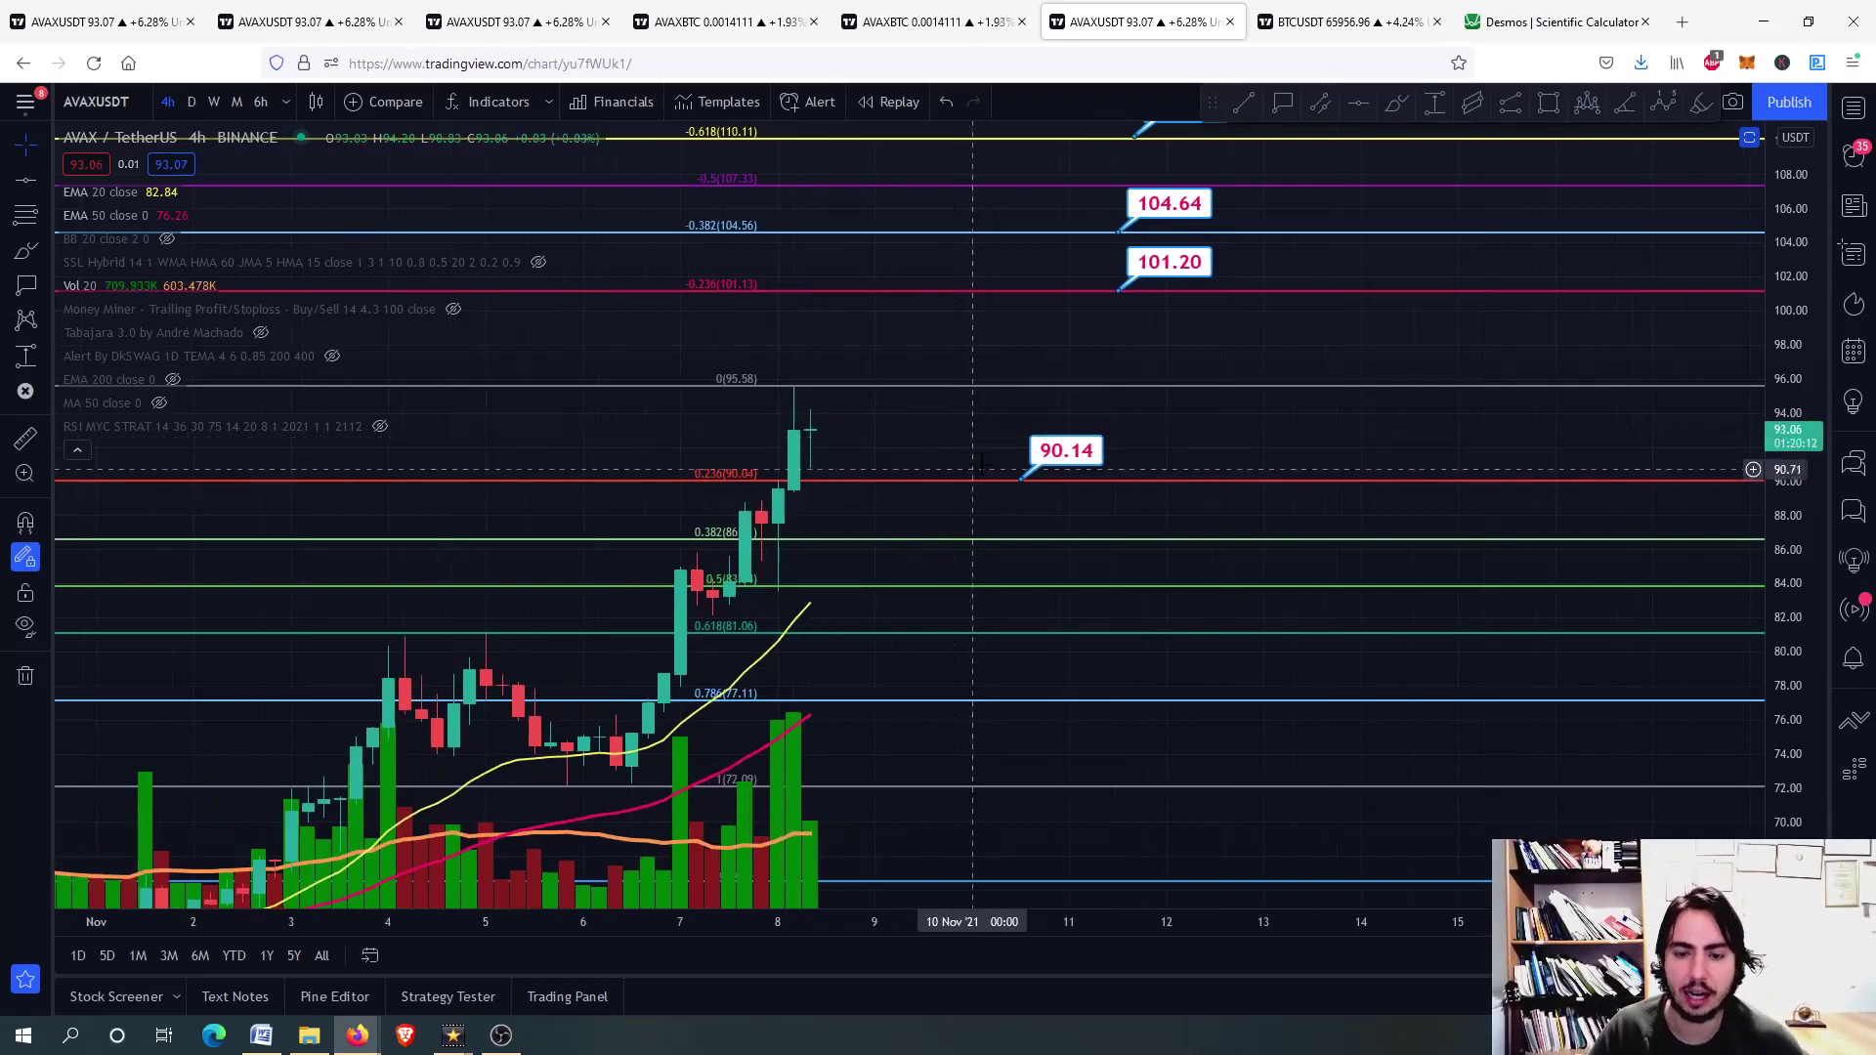
pyautogui.scroll(-3, 1036, 461)
pyautogui.moveTo(1038, 467); pyautogui.dragTo(1017, 523)
pyautogui.scroll(2, 953, 469)
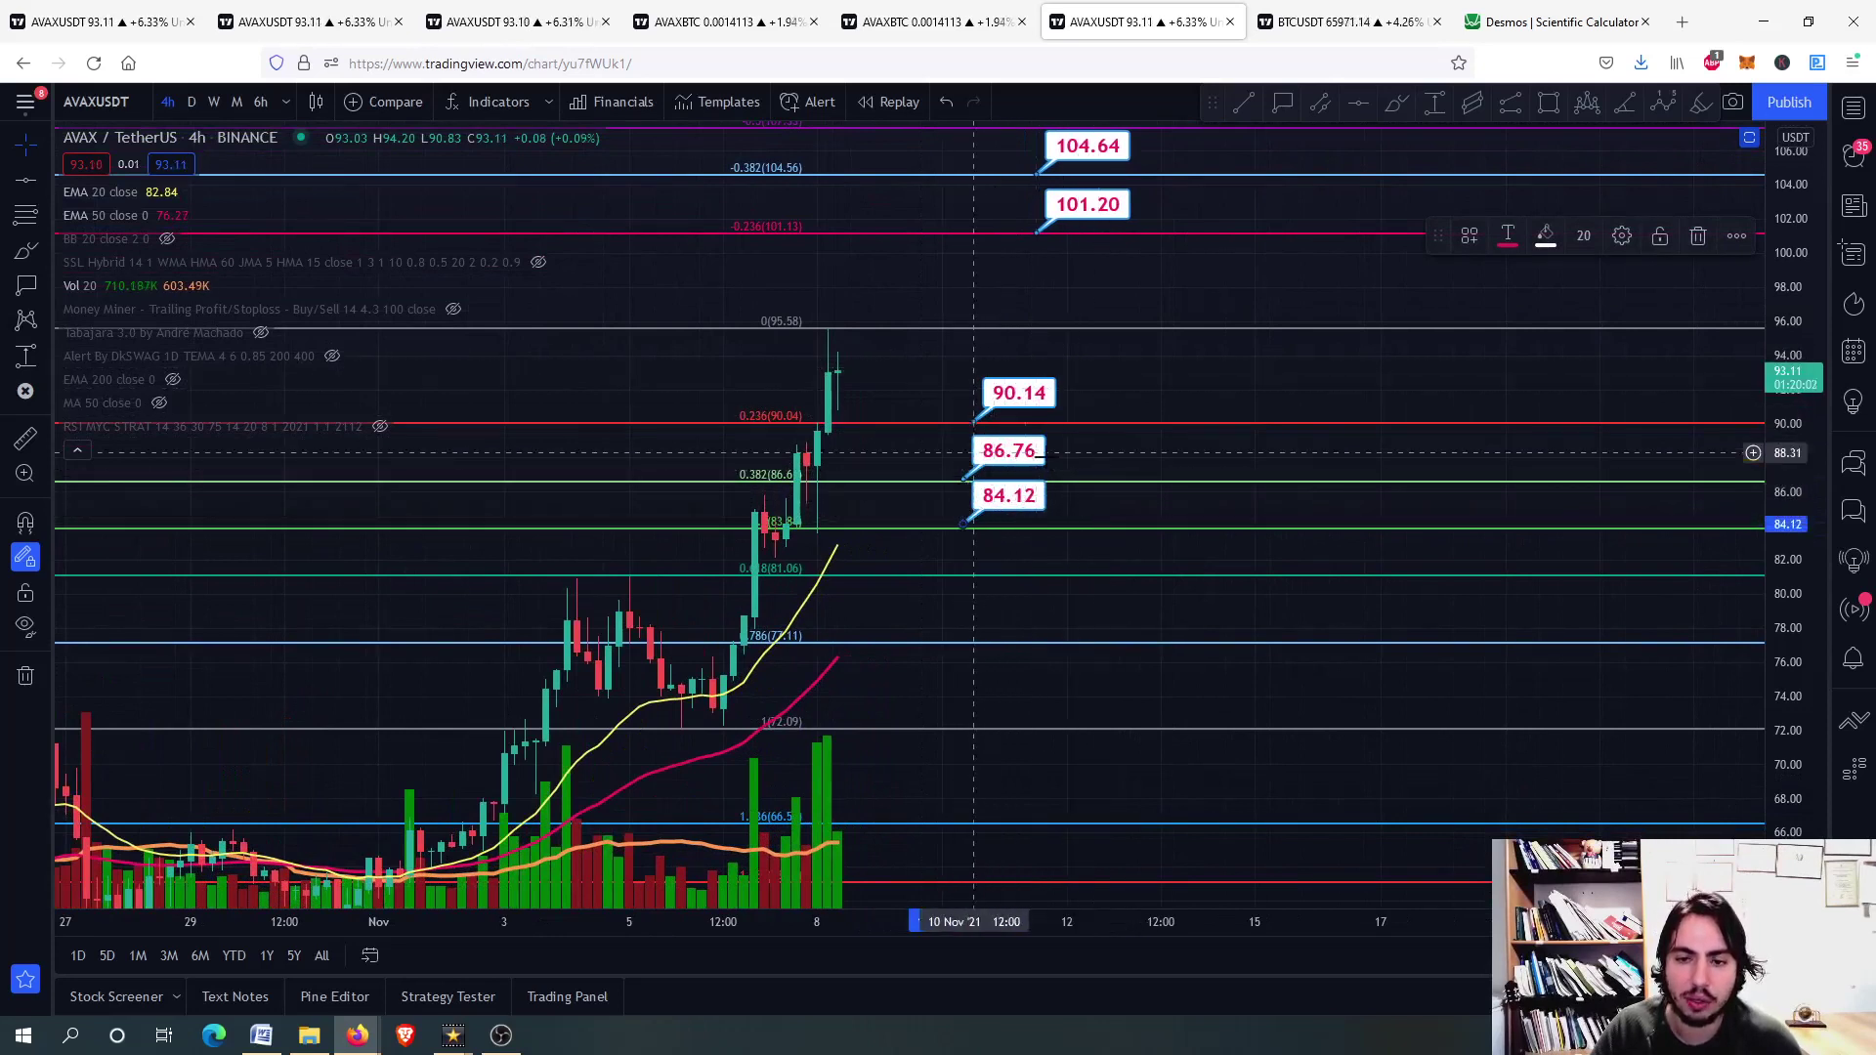
pyautogui.hotkey('alt', 'shift', 'b')
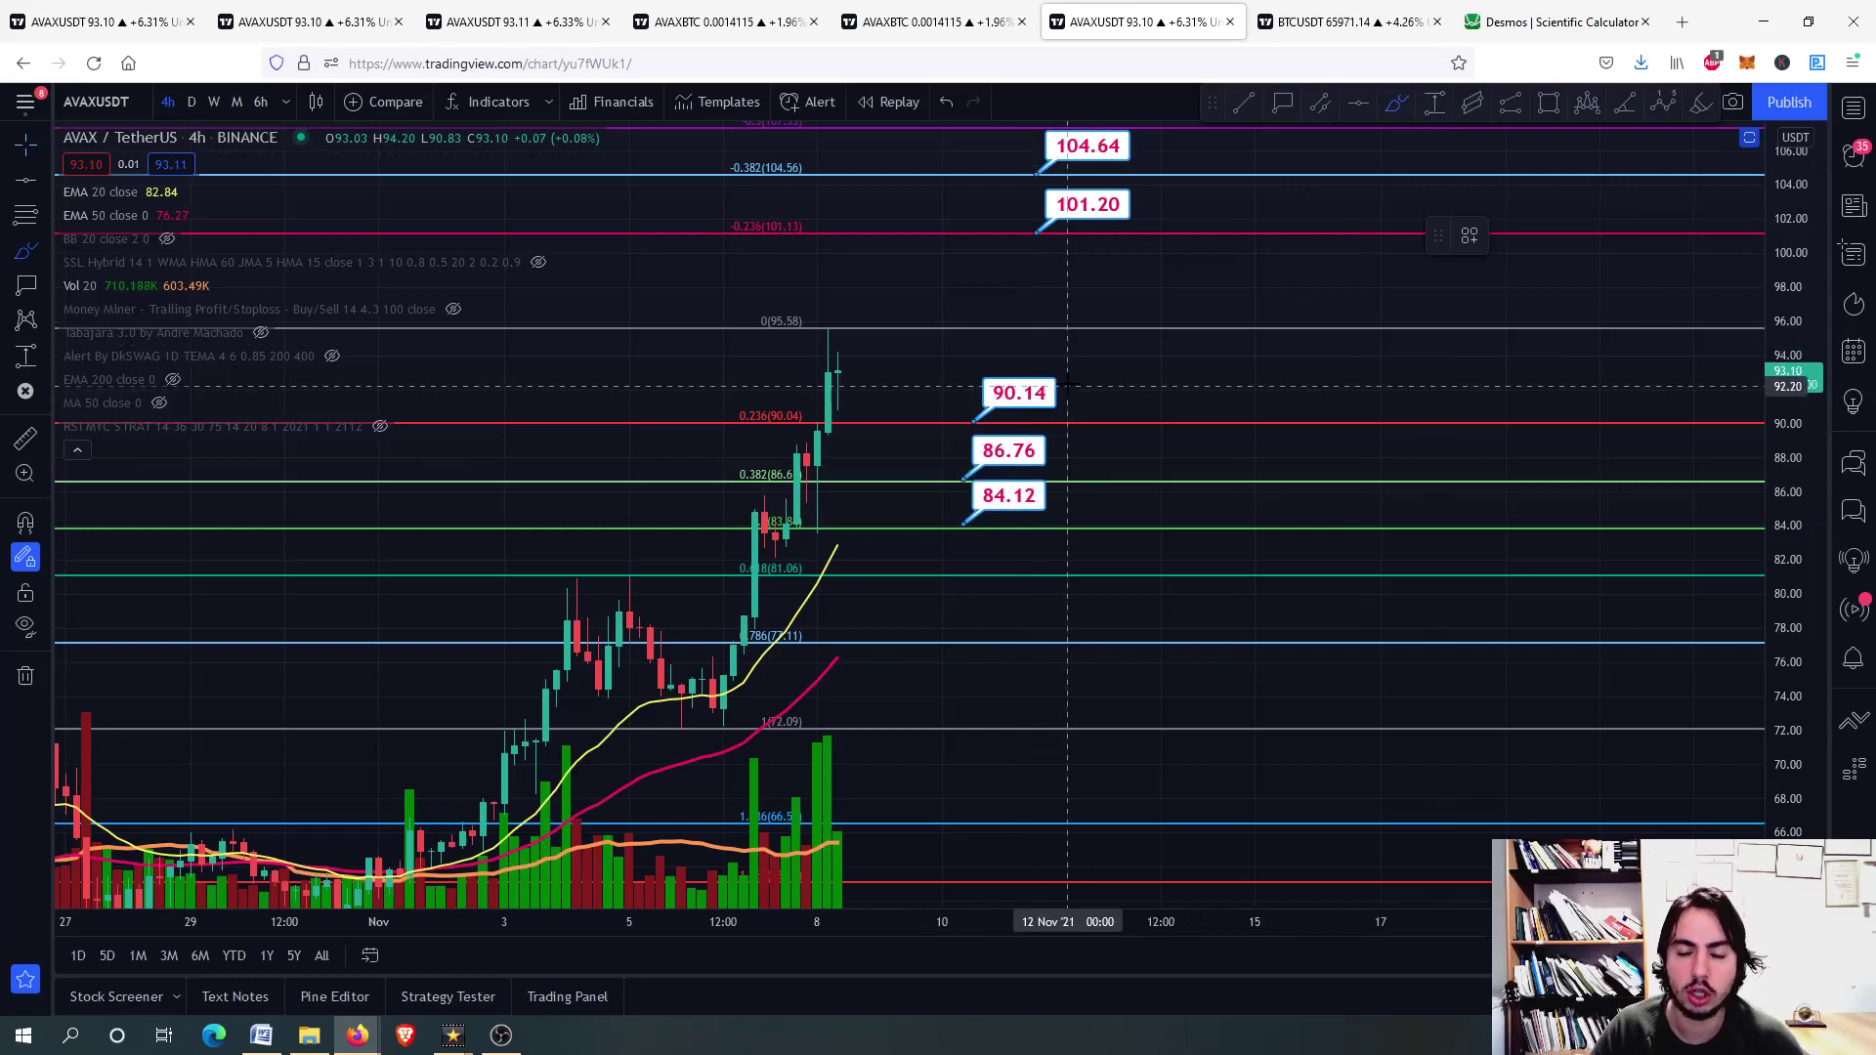
pyautogui.moveTo(1060, 376)
pyautogui.mouseDown()
pyautogui.moveTo(1011, 537)
pyautogui.moveTo(1067, 376)
pyautogui.mouseUp()
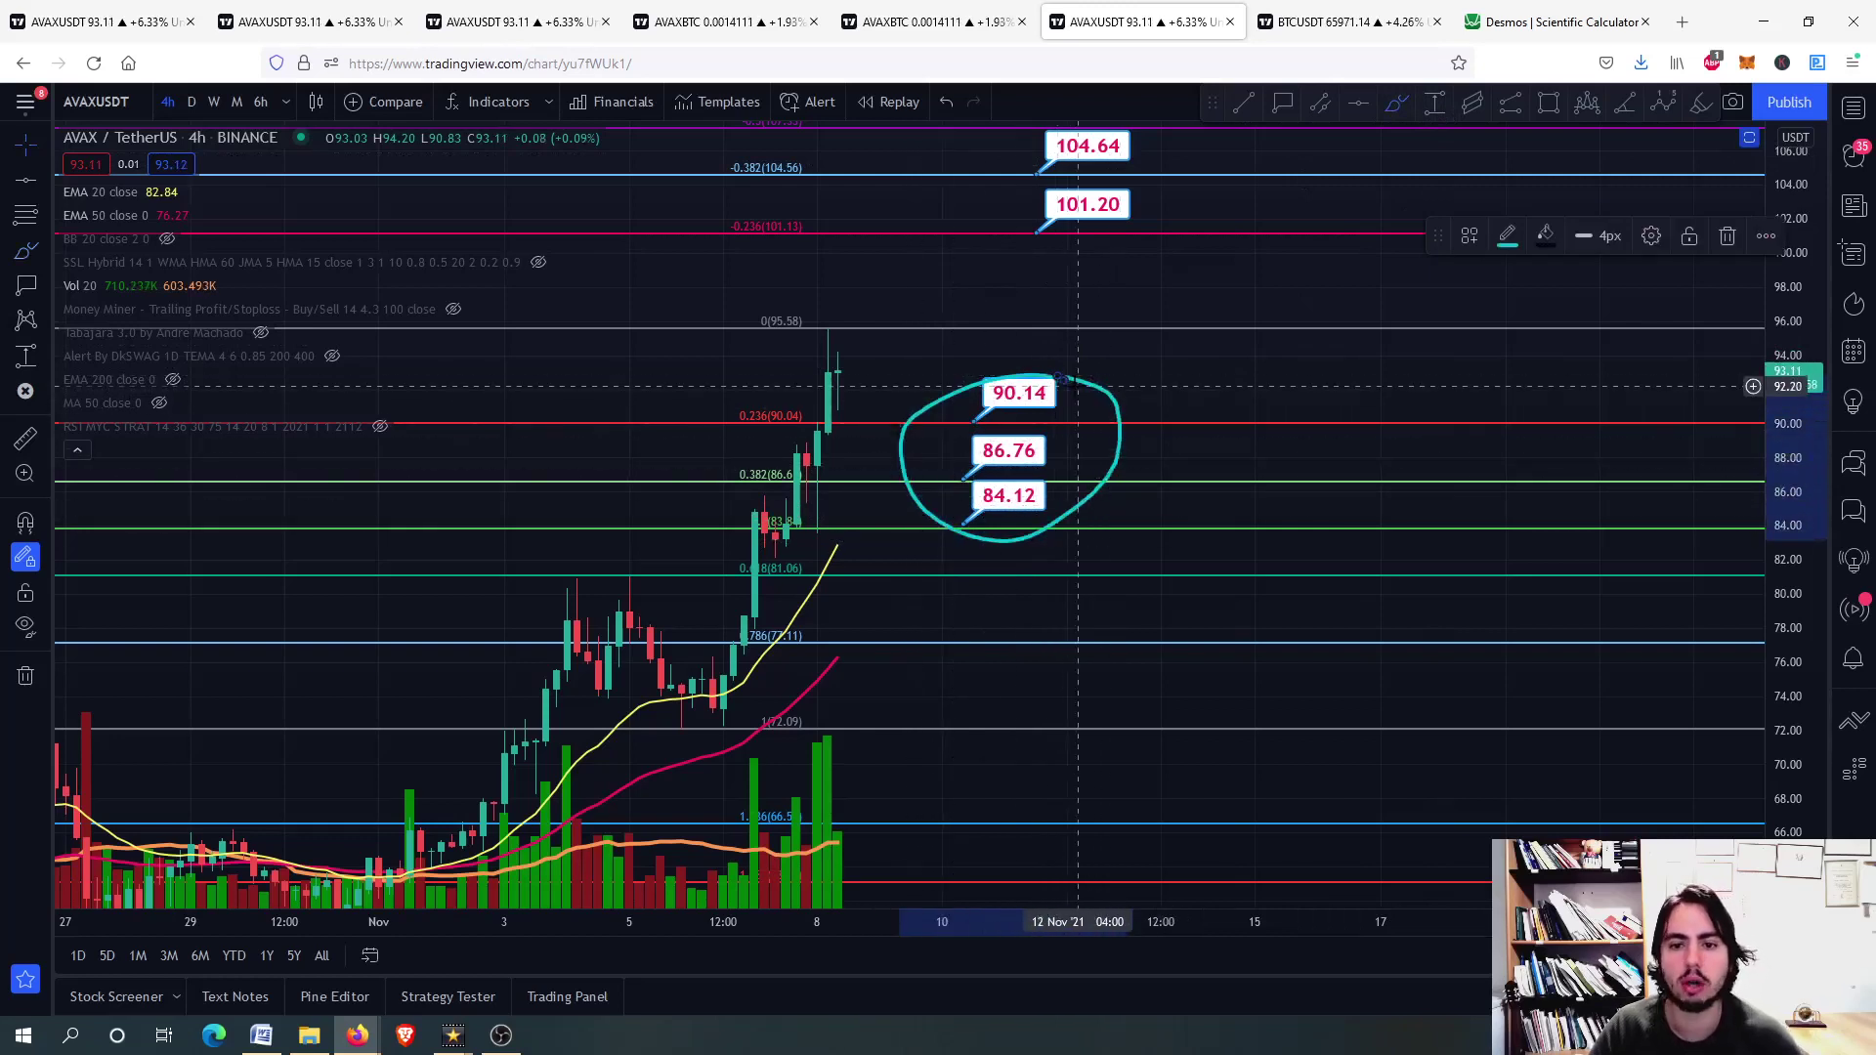
pyautogui.press('Delete')
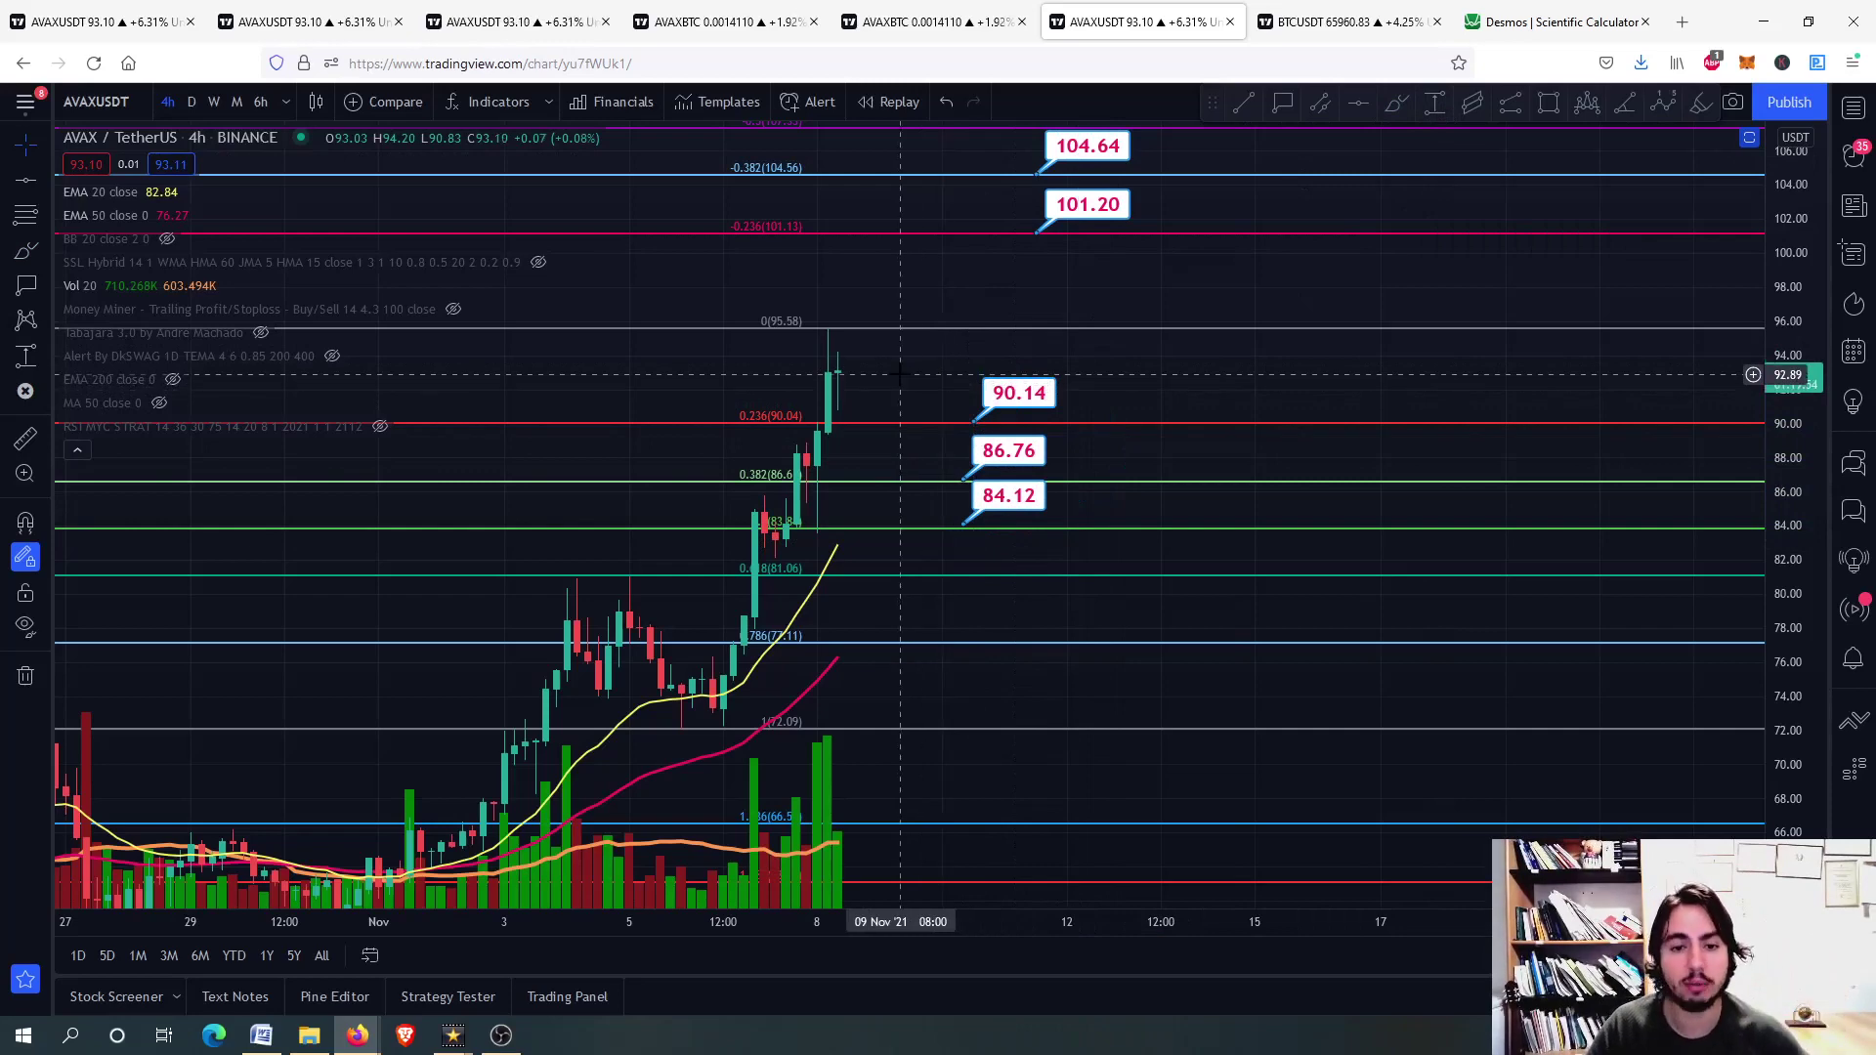
pyautogui.doubleClick(941, 388)
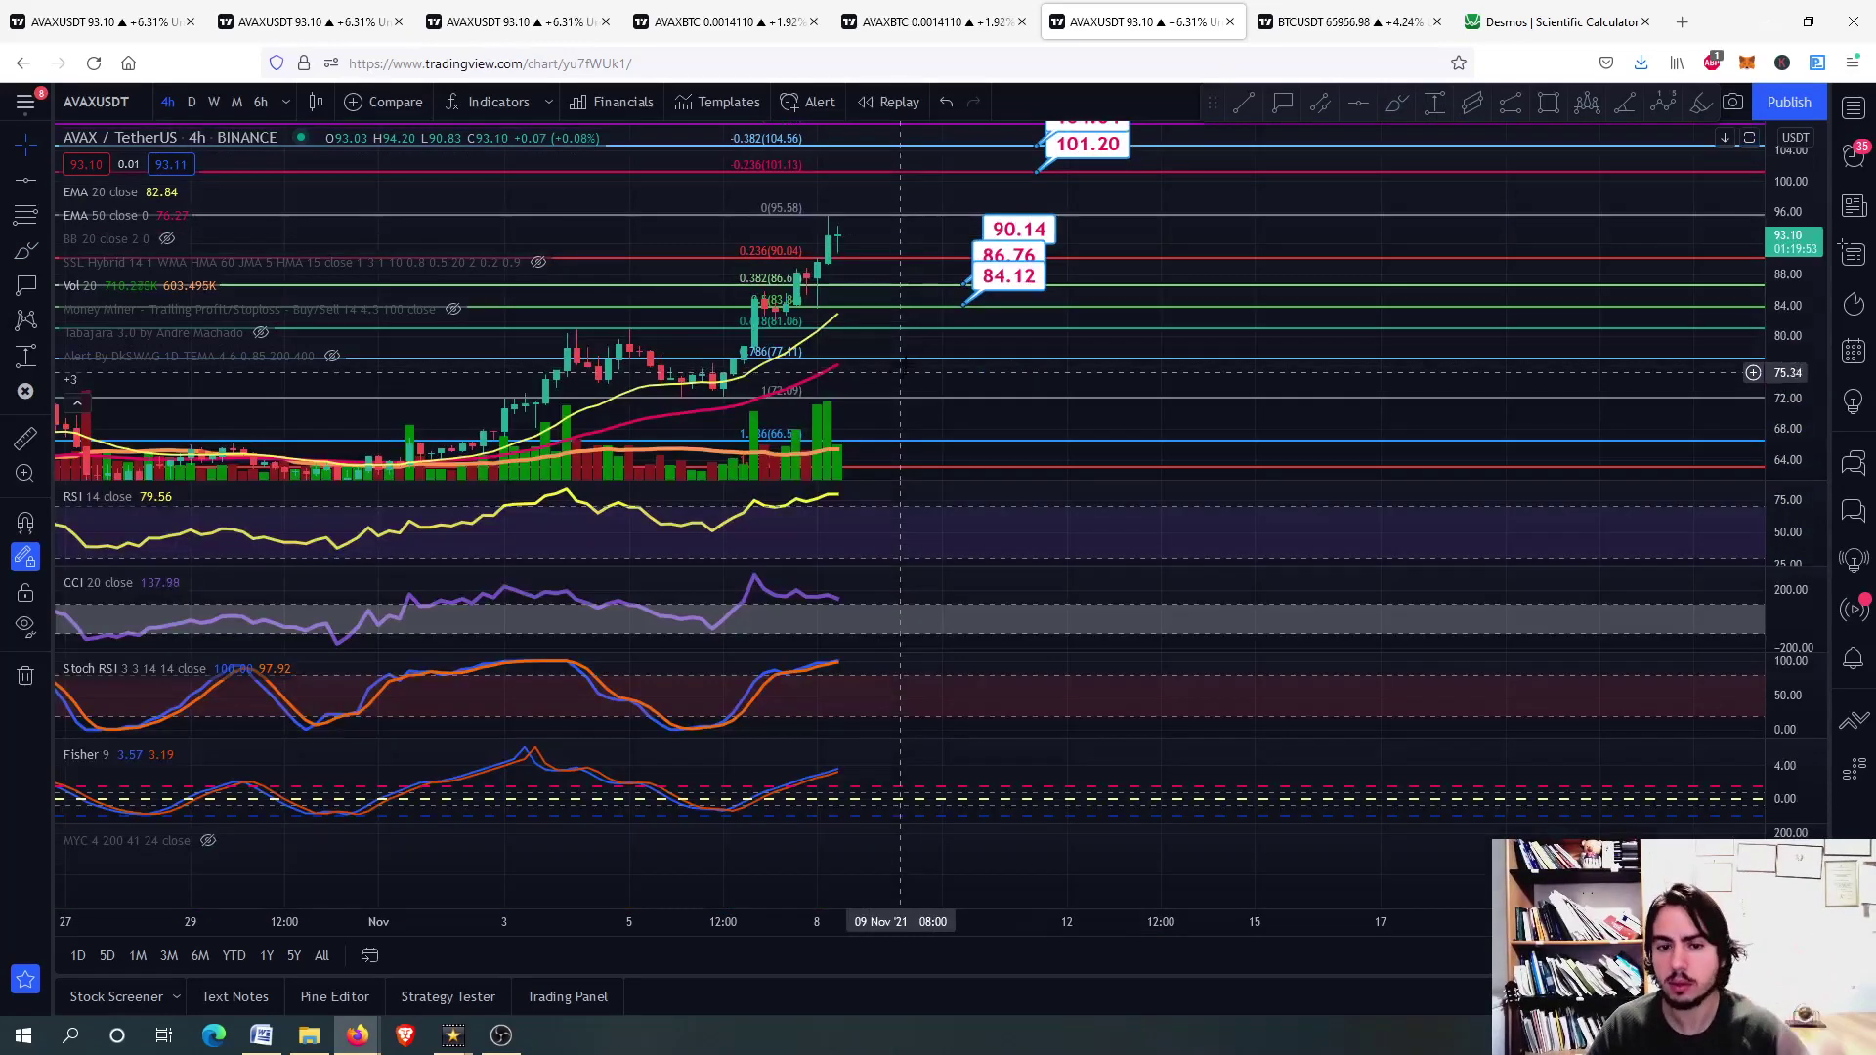
pyautogui.doubleClick(911, 273)
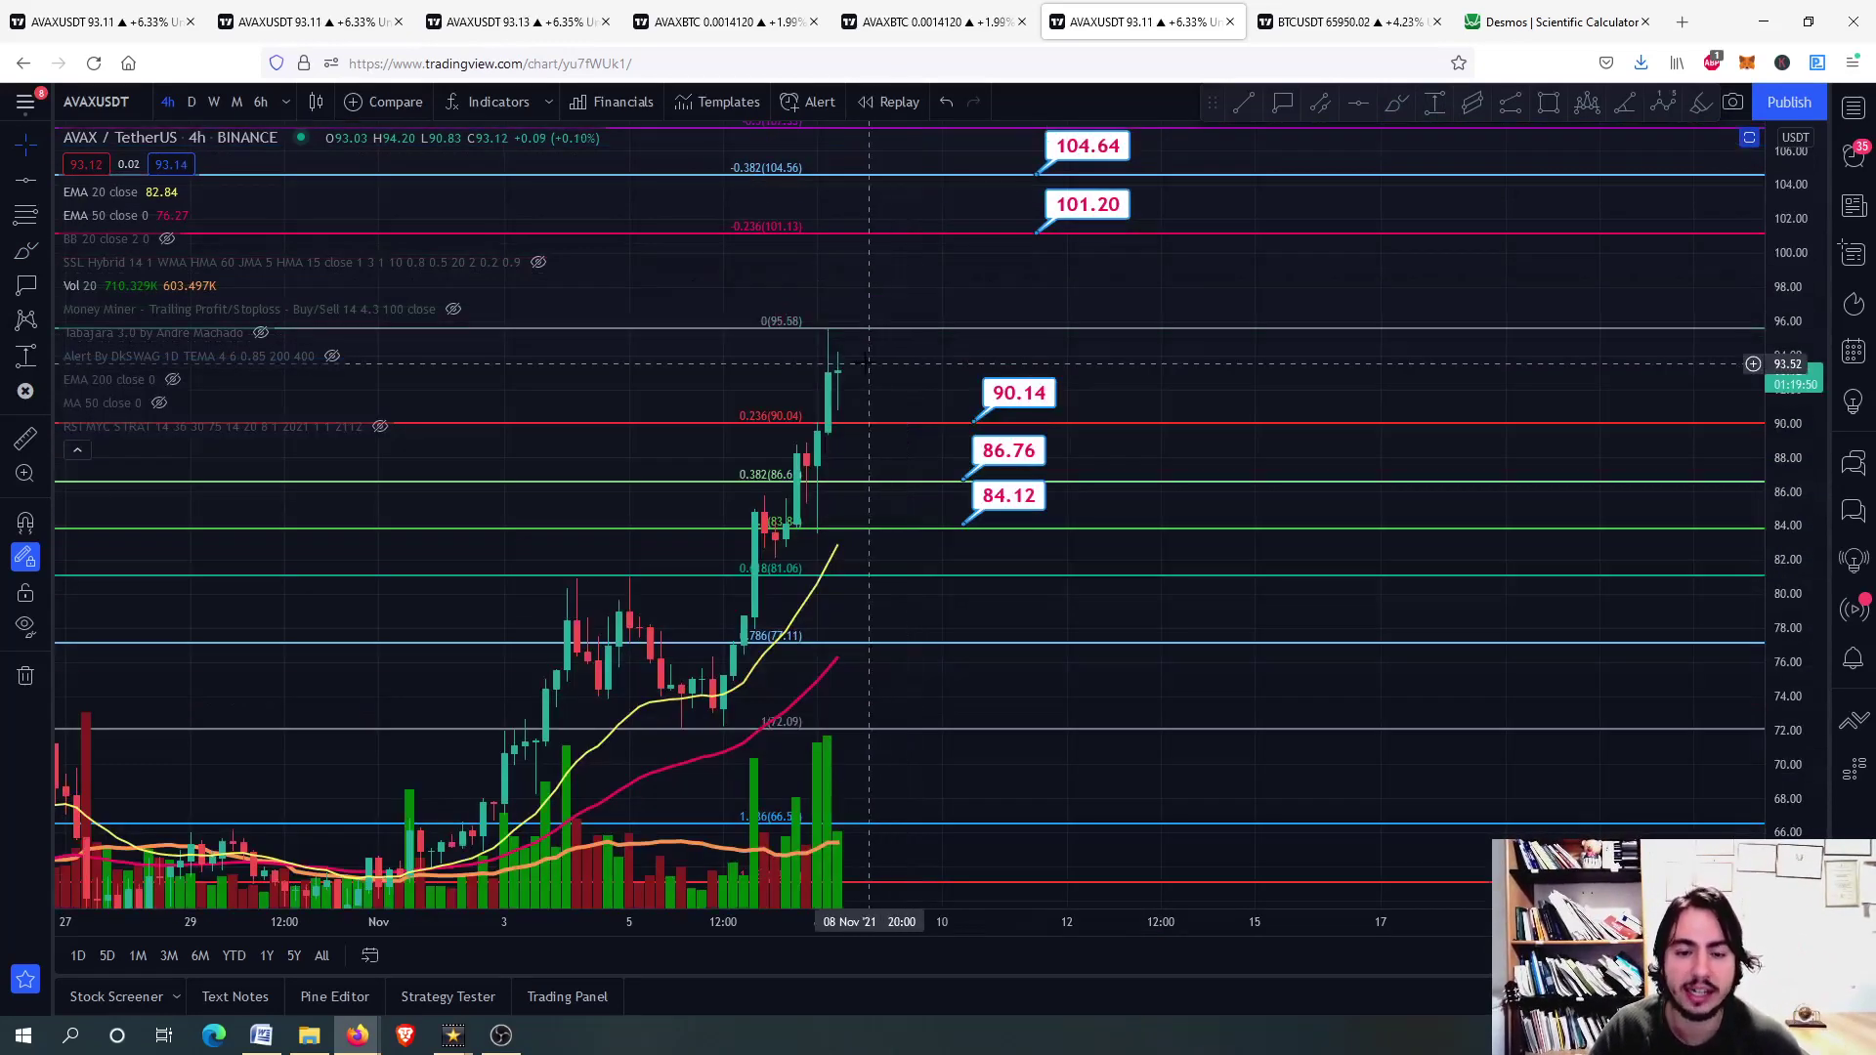
pyautogui.scroll(-4, 989, 271)
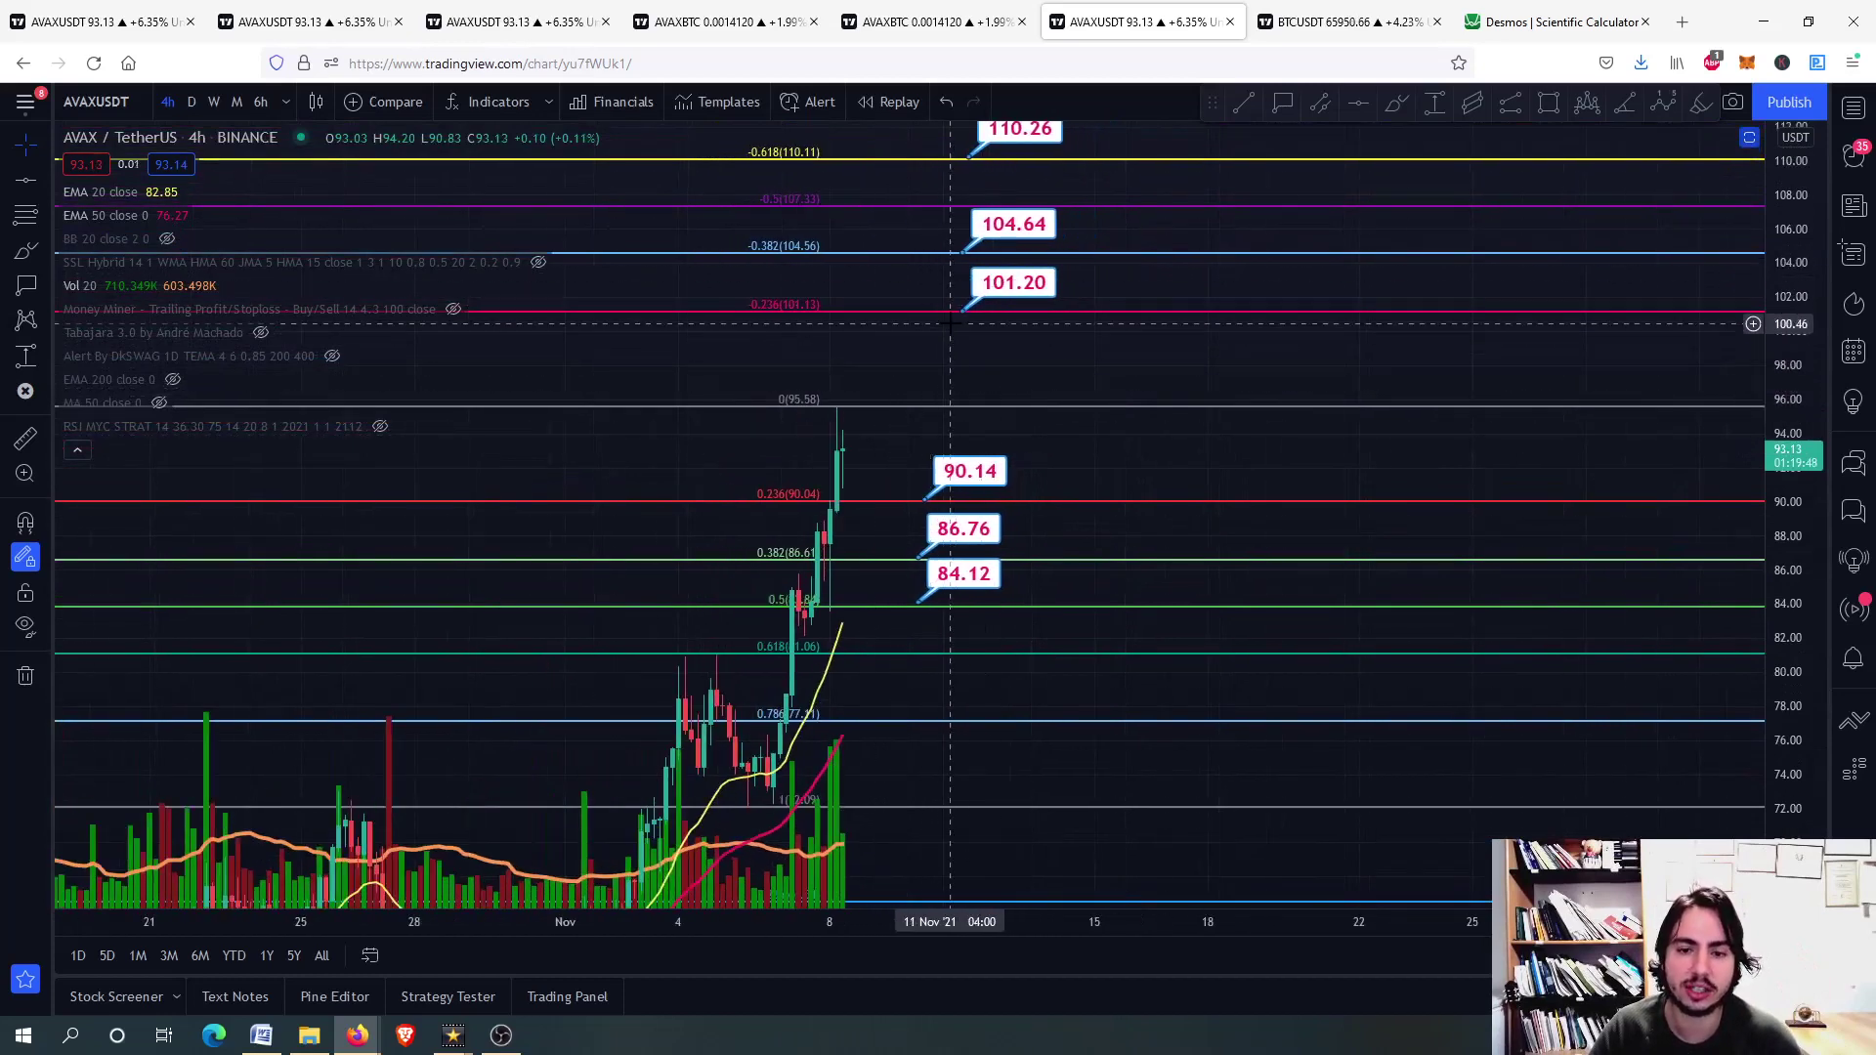
pyautogui.moveTo(901, 392); pyautogui.dragTo(913, 449)
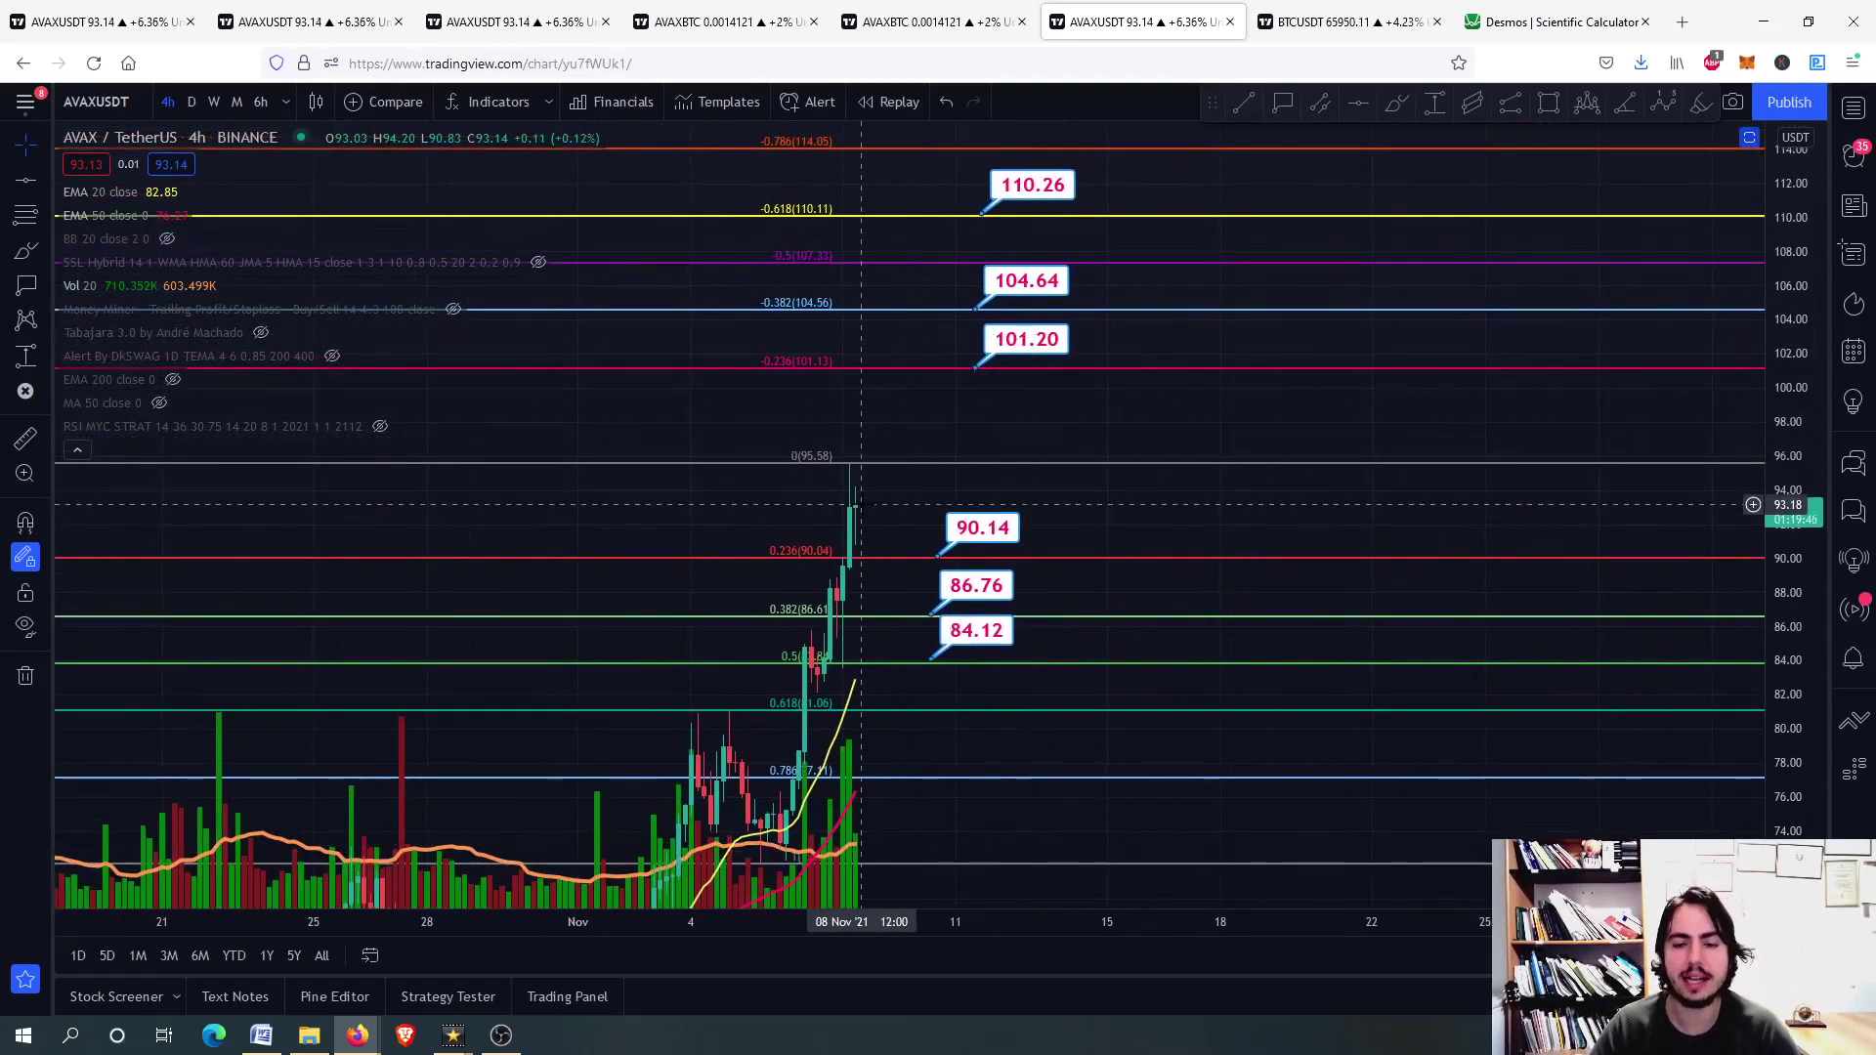
pyautogui.scroll(2, 909, 469)
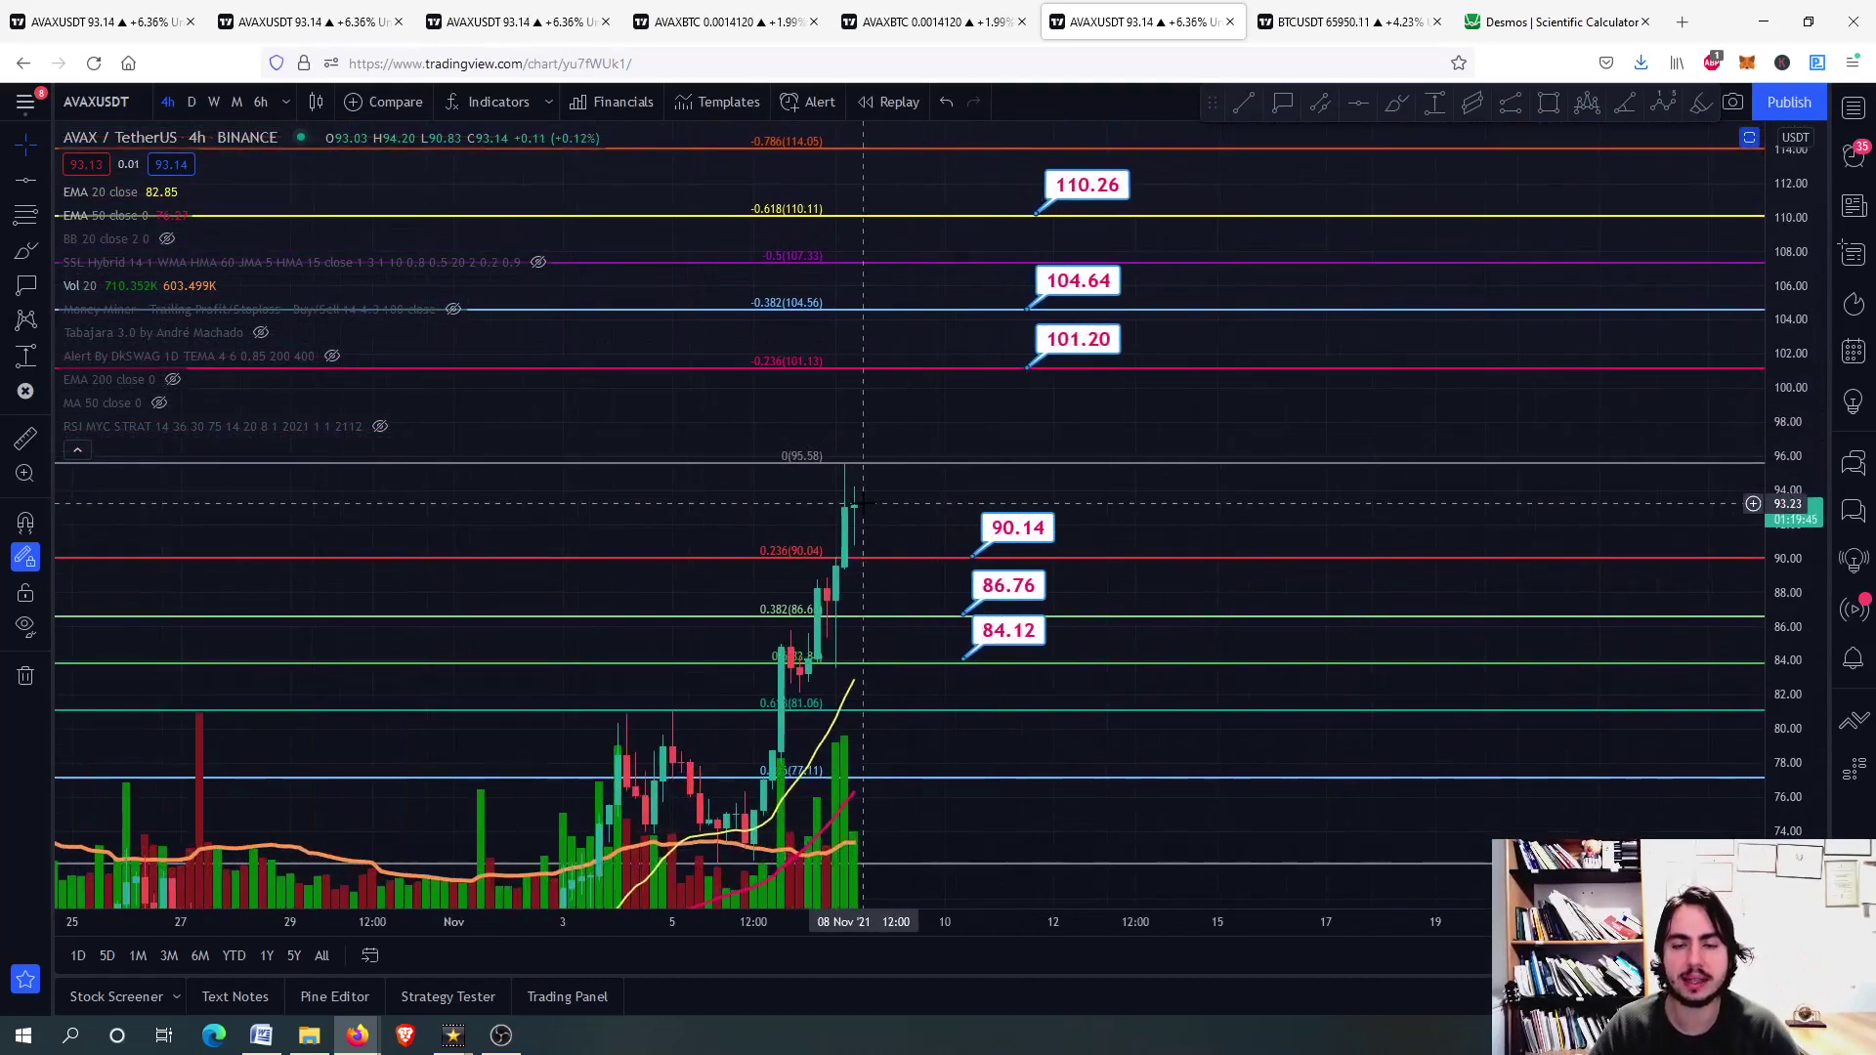
pyautogui.click(1396, 102)
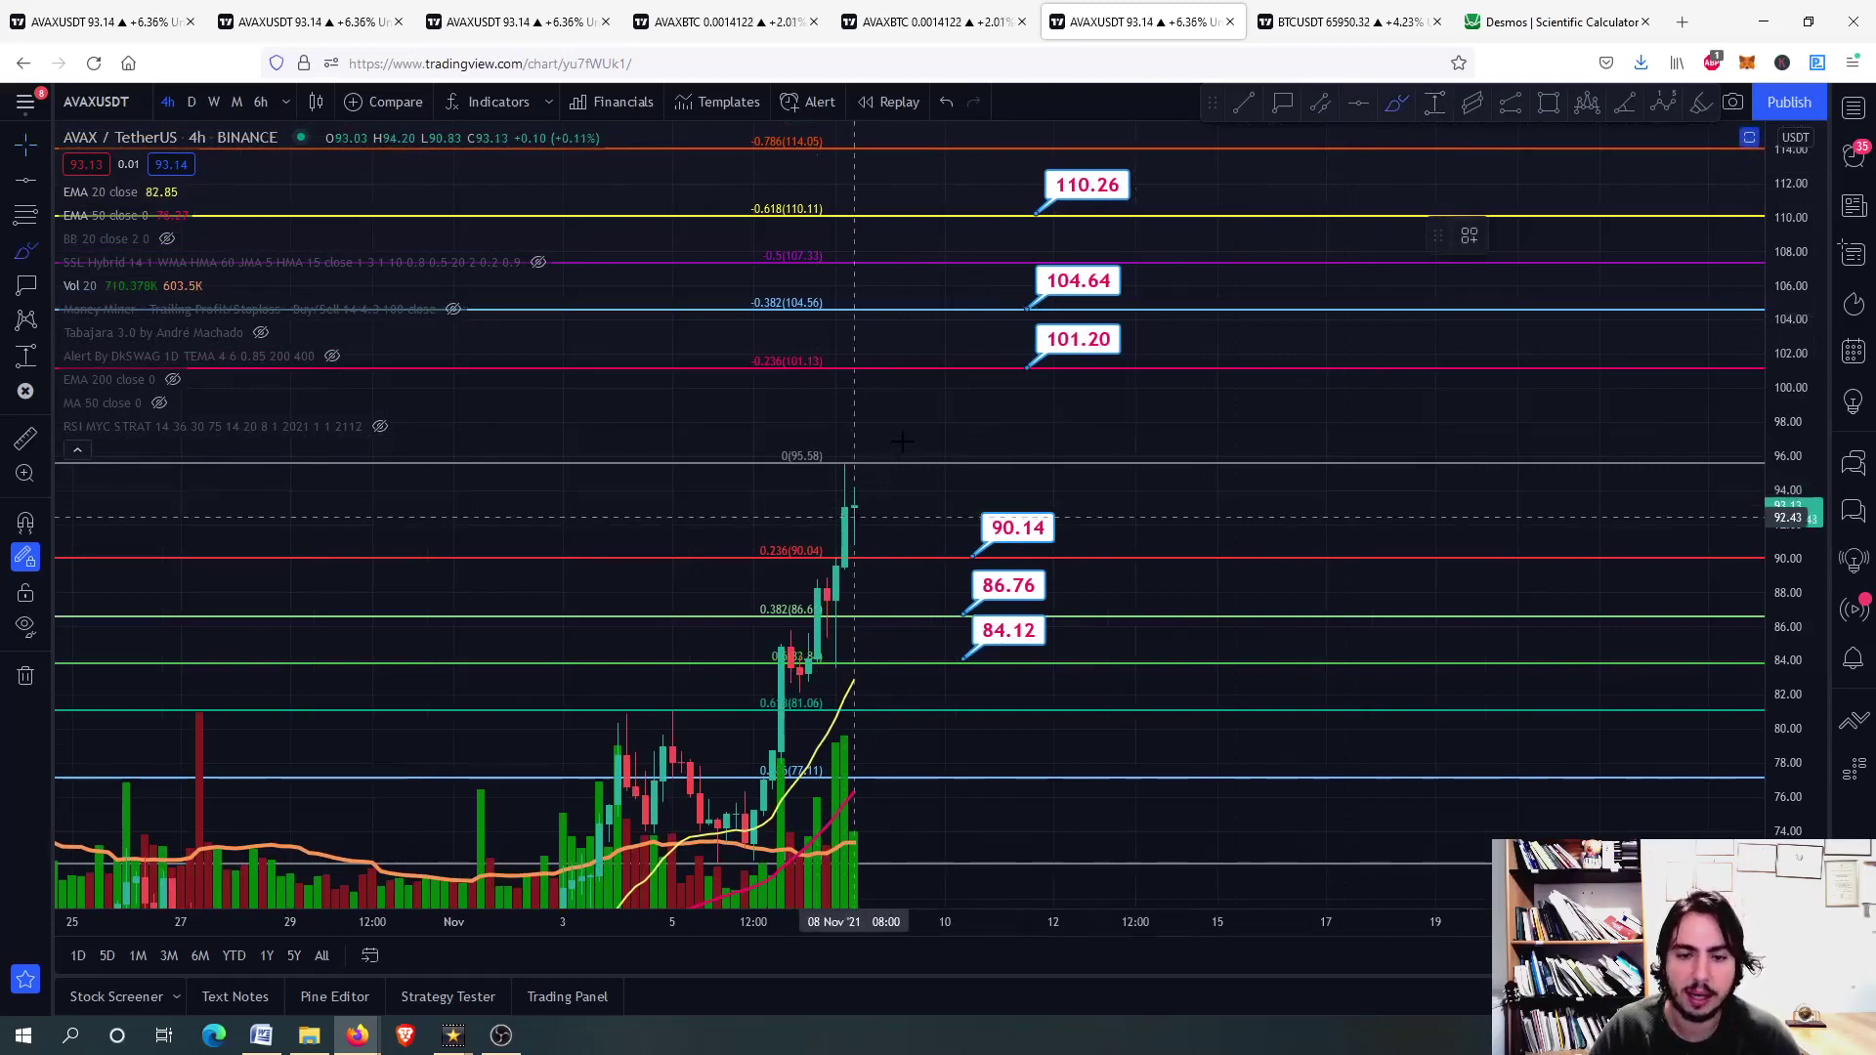
pyautogui.moveTo(855, 510)
pyautogui.mouseDown()
pyautogui.moveTo(943, 369)
pyautogui.moveTo(974, 383)
pyautogui.moveTo(1021, 613)
pyautogui.mouseUp()
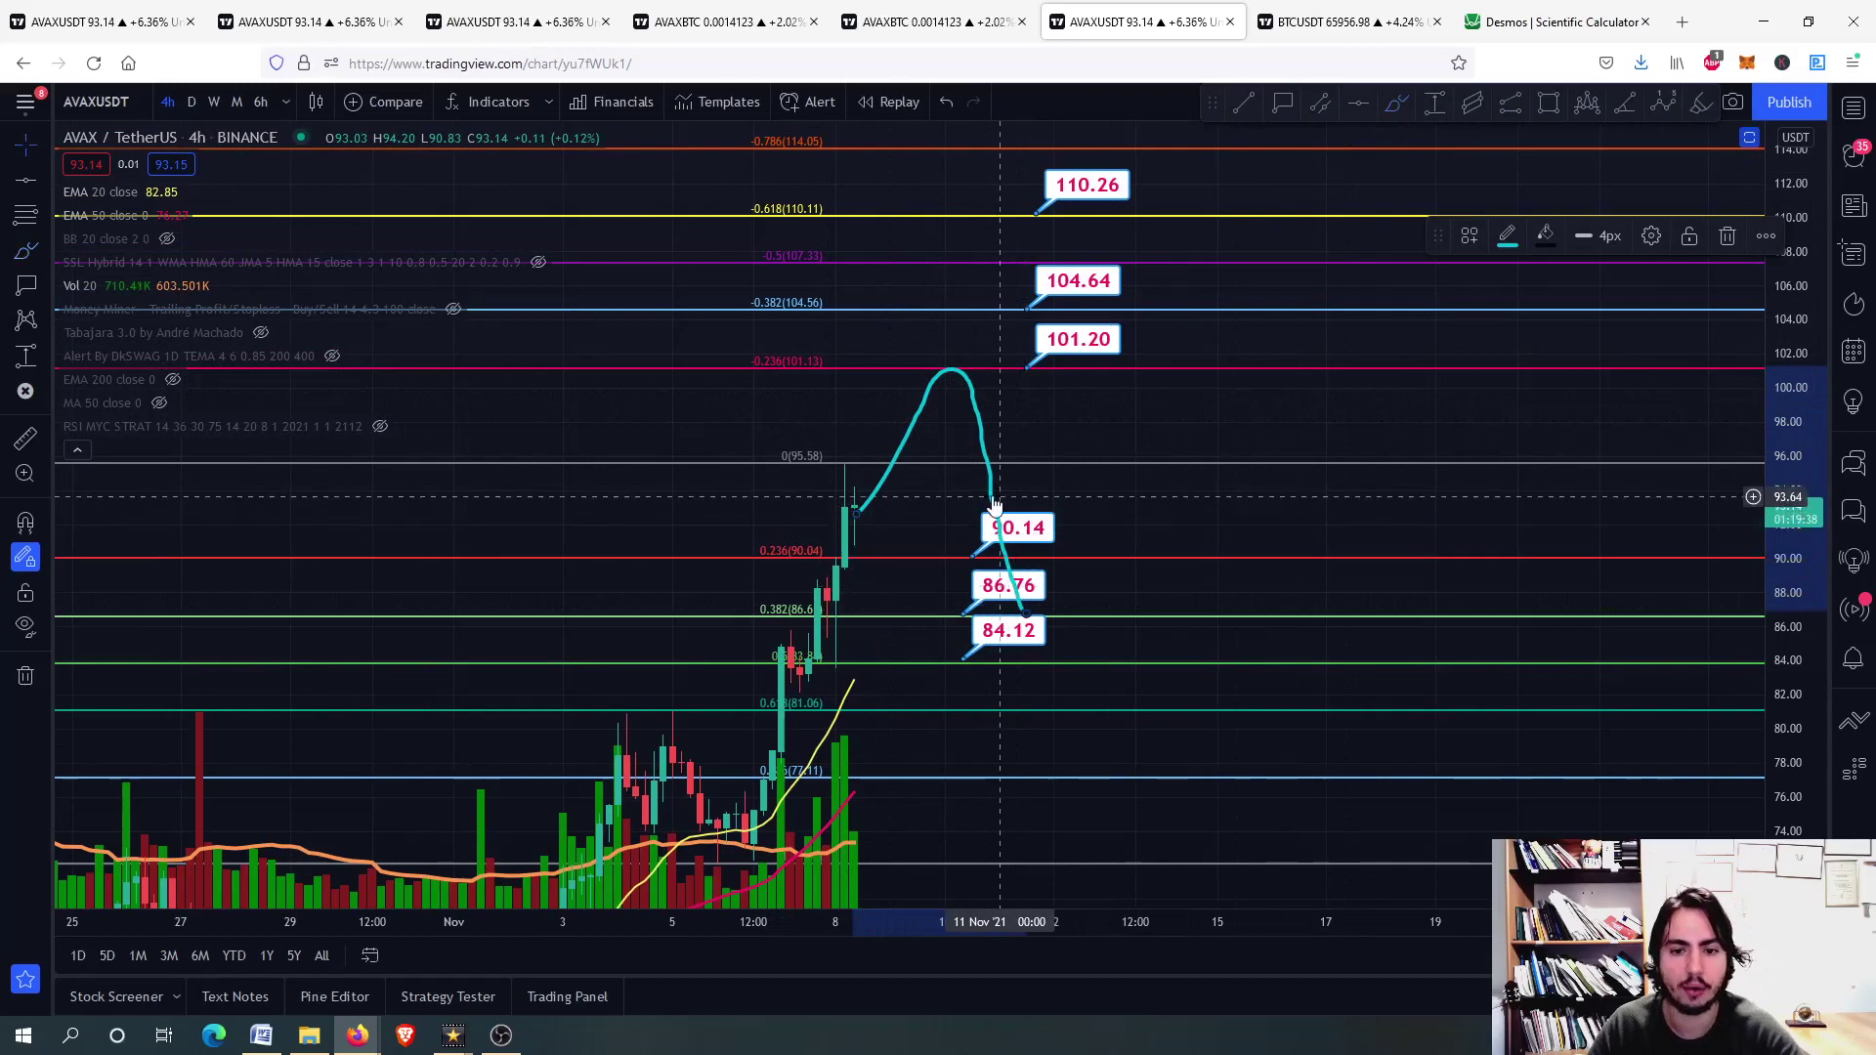
pyautogui.press('Delete')
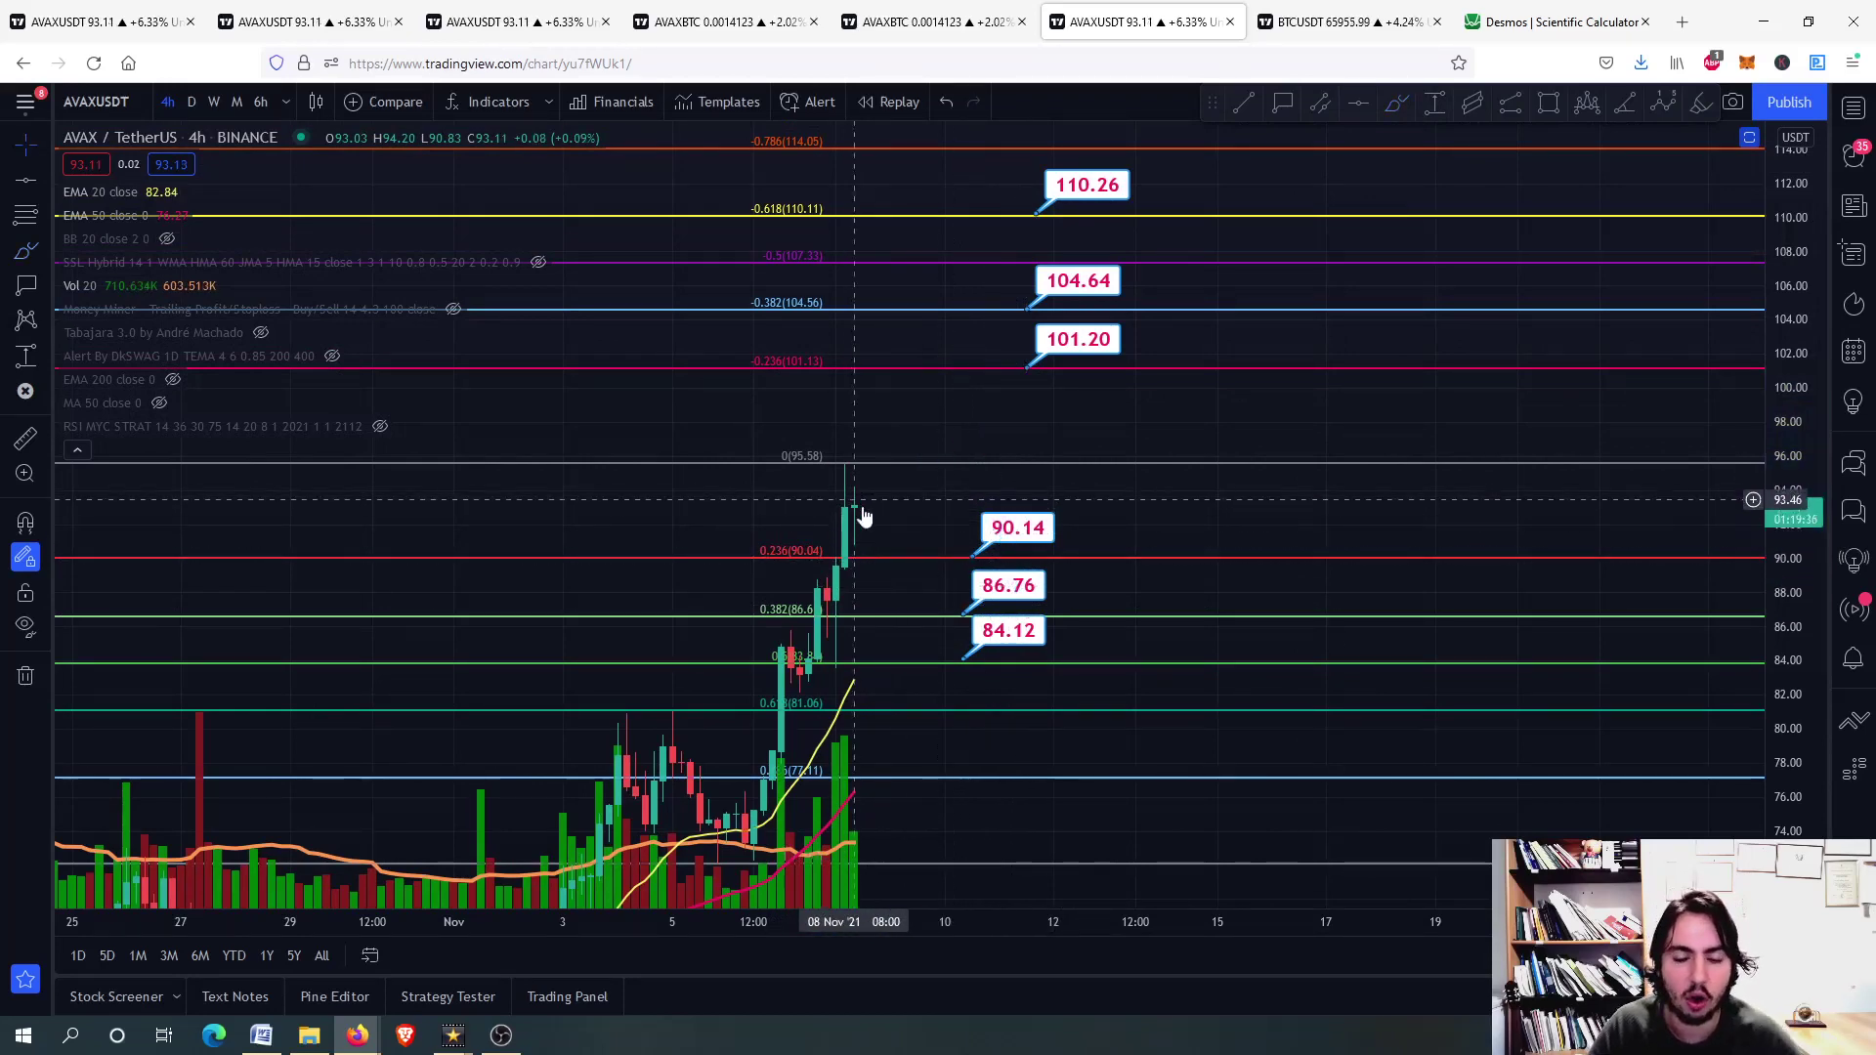
pyautogui.scroll(2, 840, 484)
pyautogui.click(1396, 102)
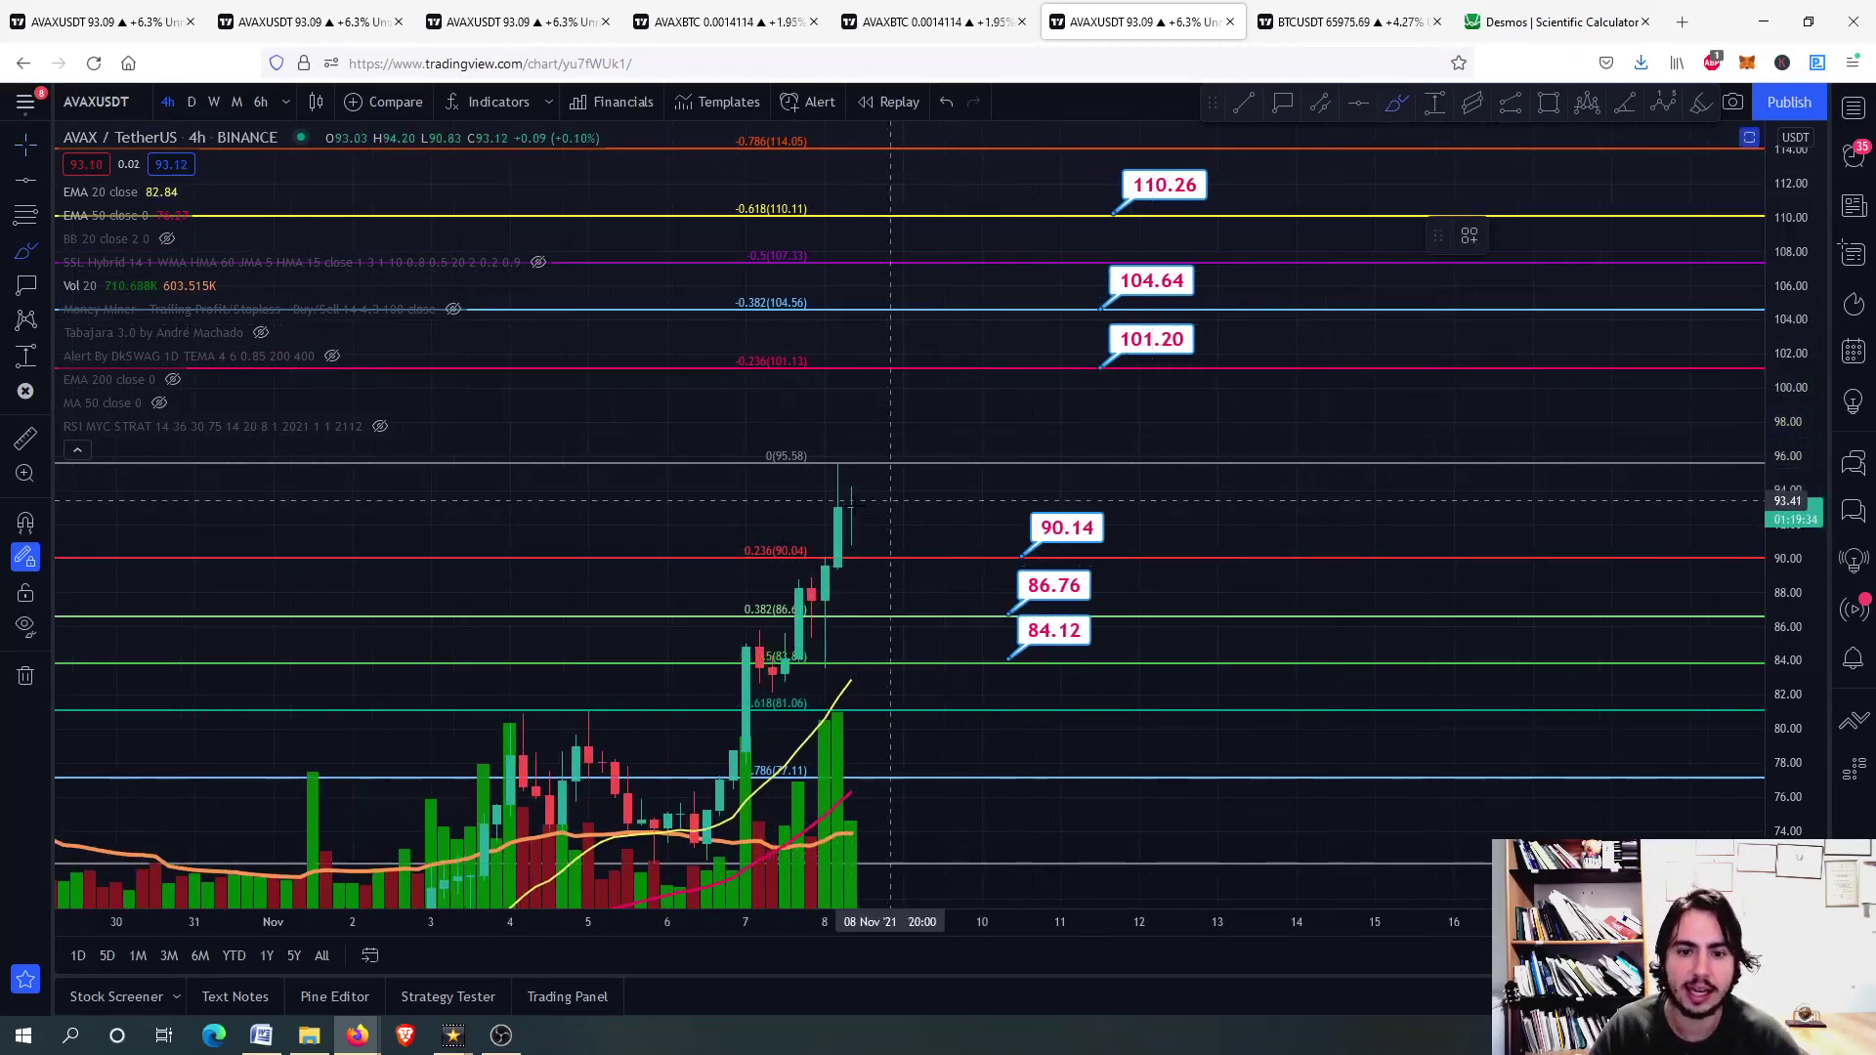
pyautogui.moveTo(851, 497); pyautogui.dragTo(917, 557)
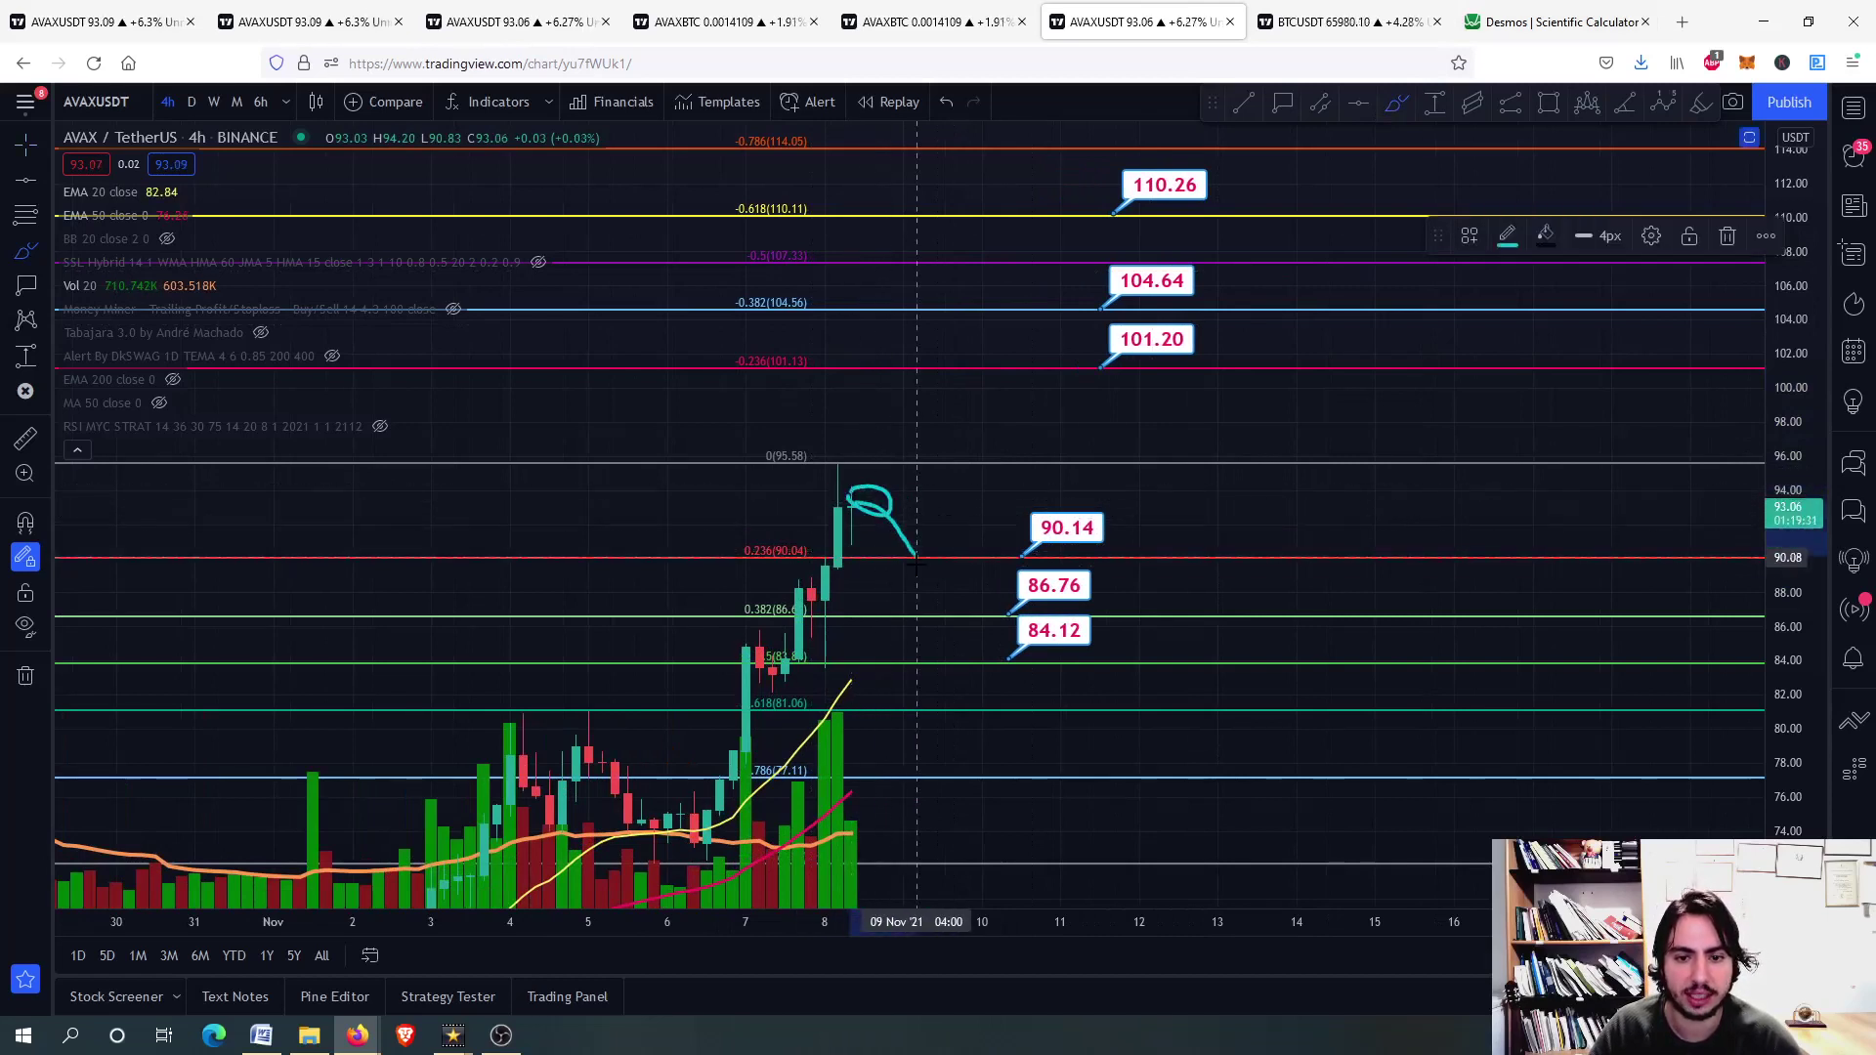
pyautogui.press('Delete')
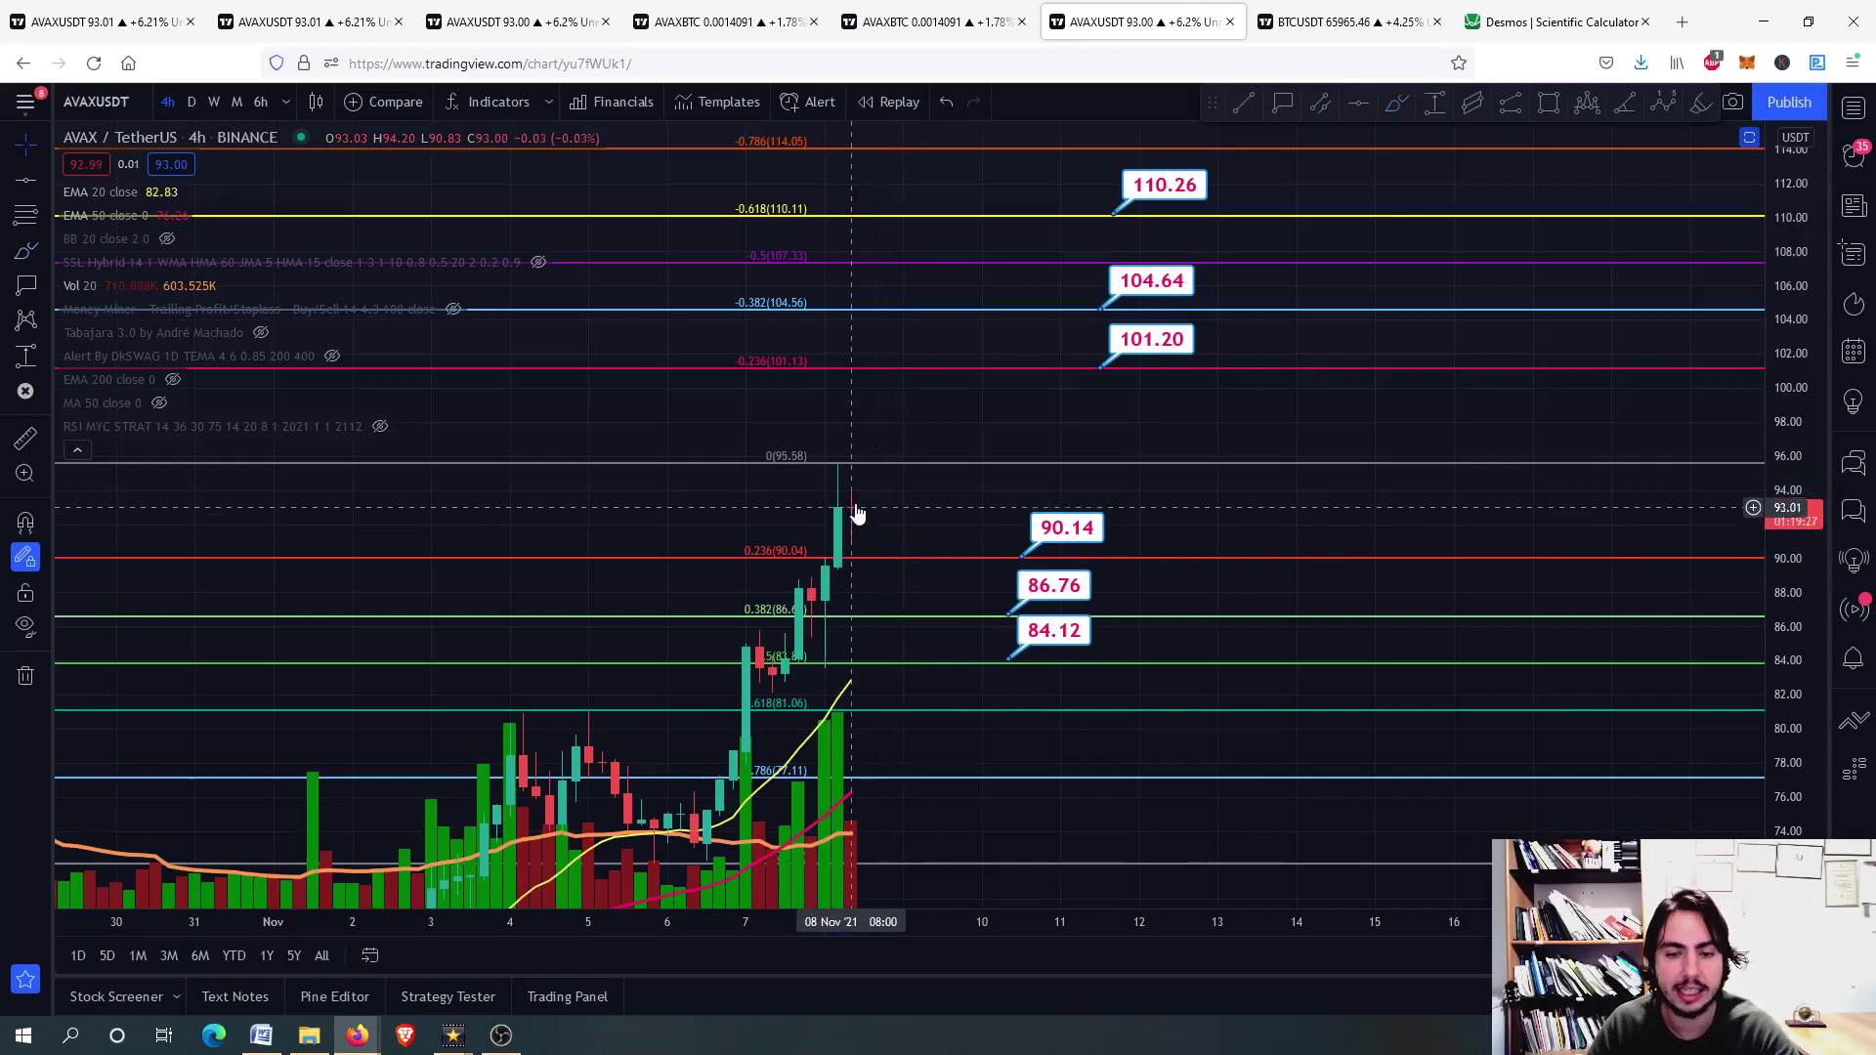
pyautogui.scroll(1, 857, 527)
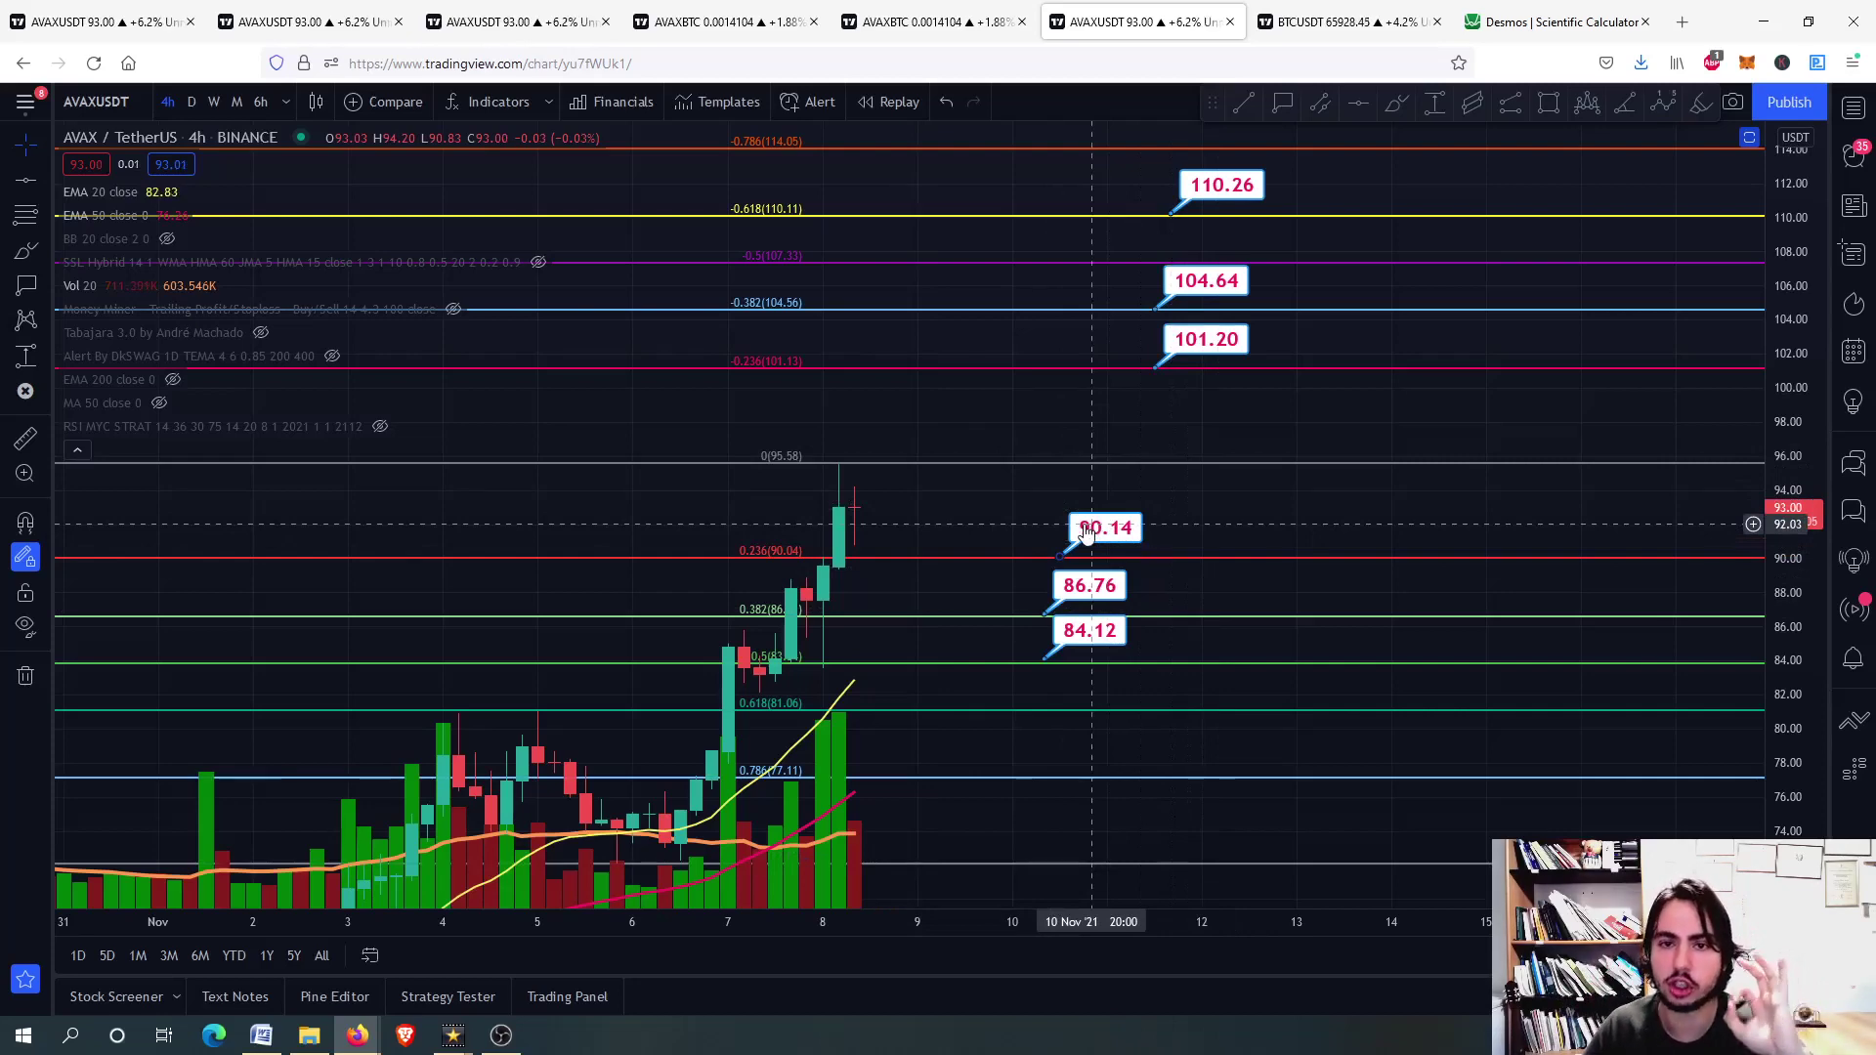
# - Open the Bitcoin/TetherUS 4h chart and enlarge its RSI 14 pane, now reading 75.81
pyautogui.click(1346, 21)
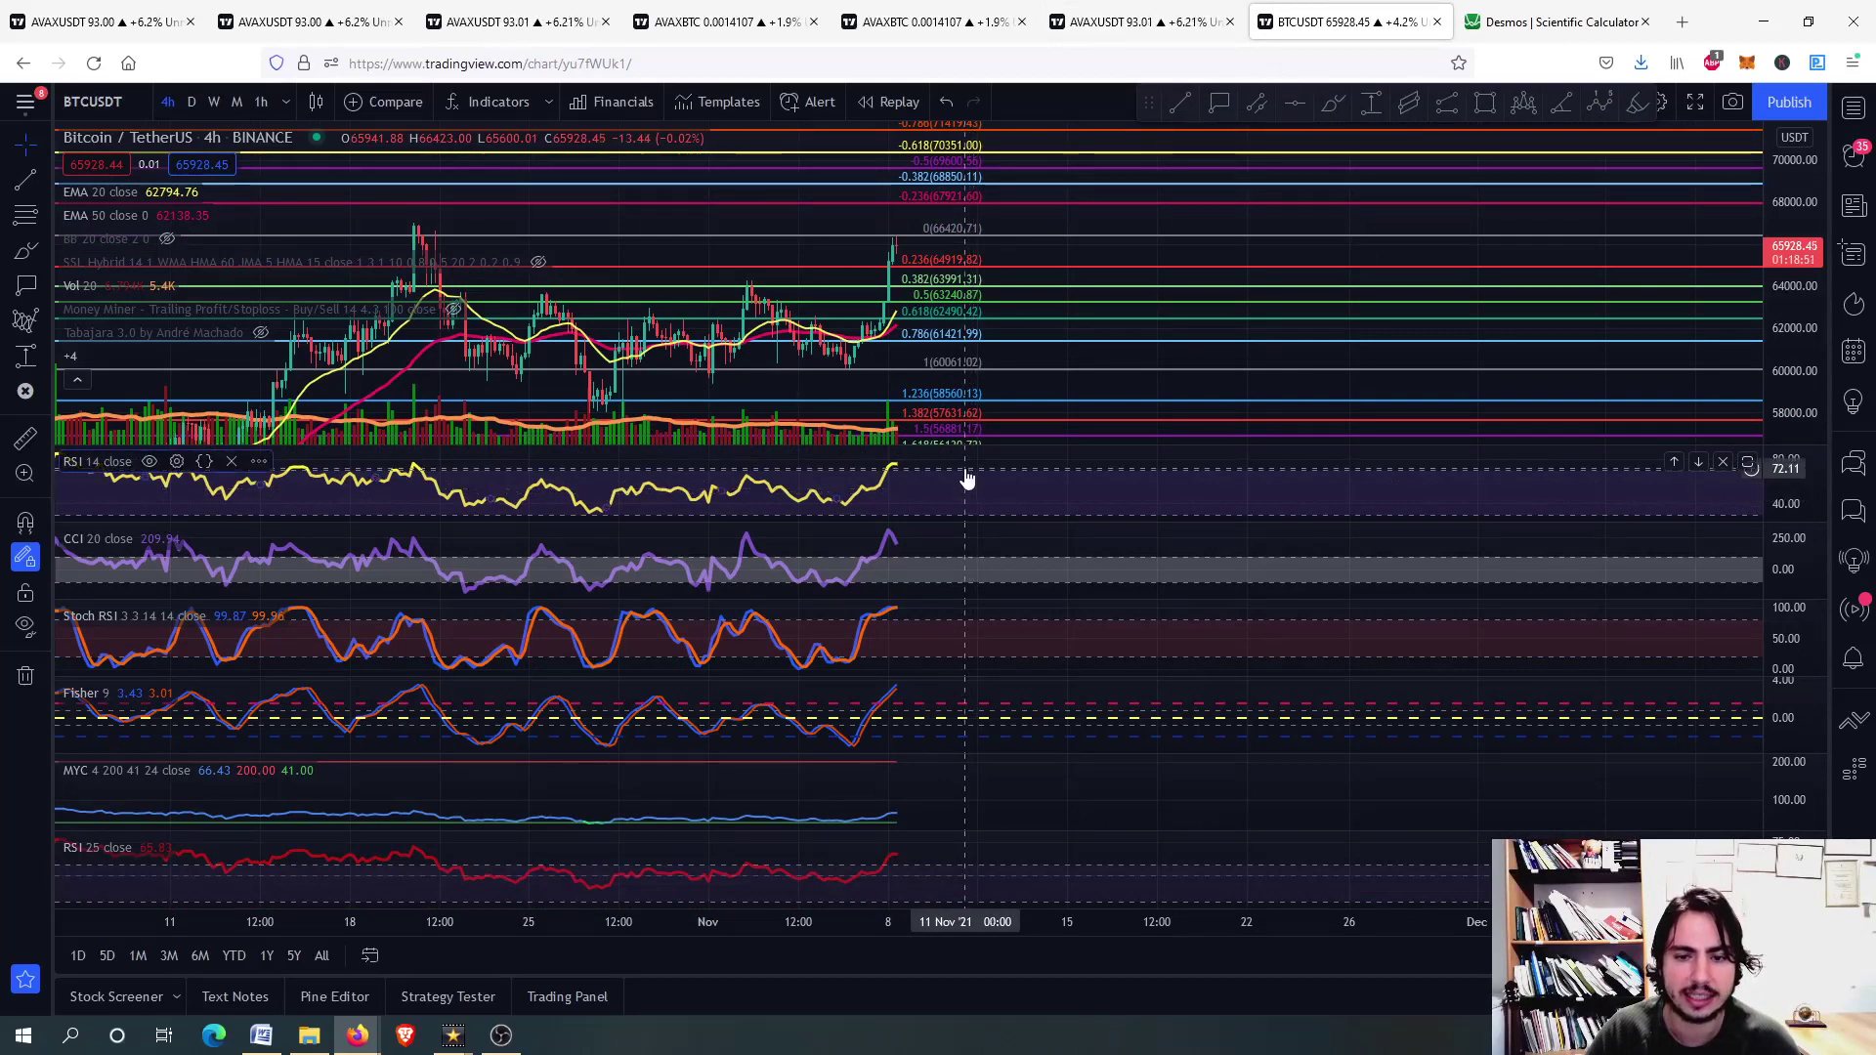
pyautogui.doubleClick(974, 459)
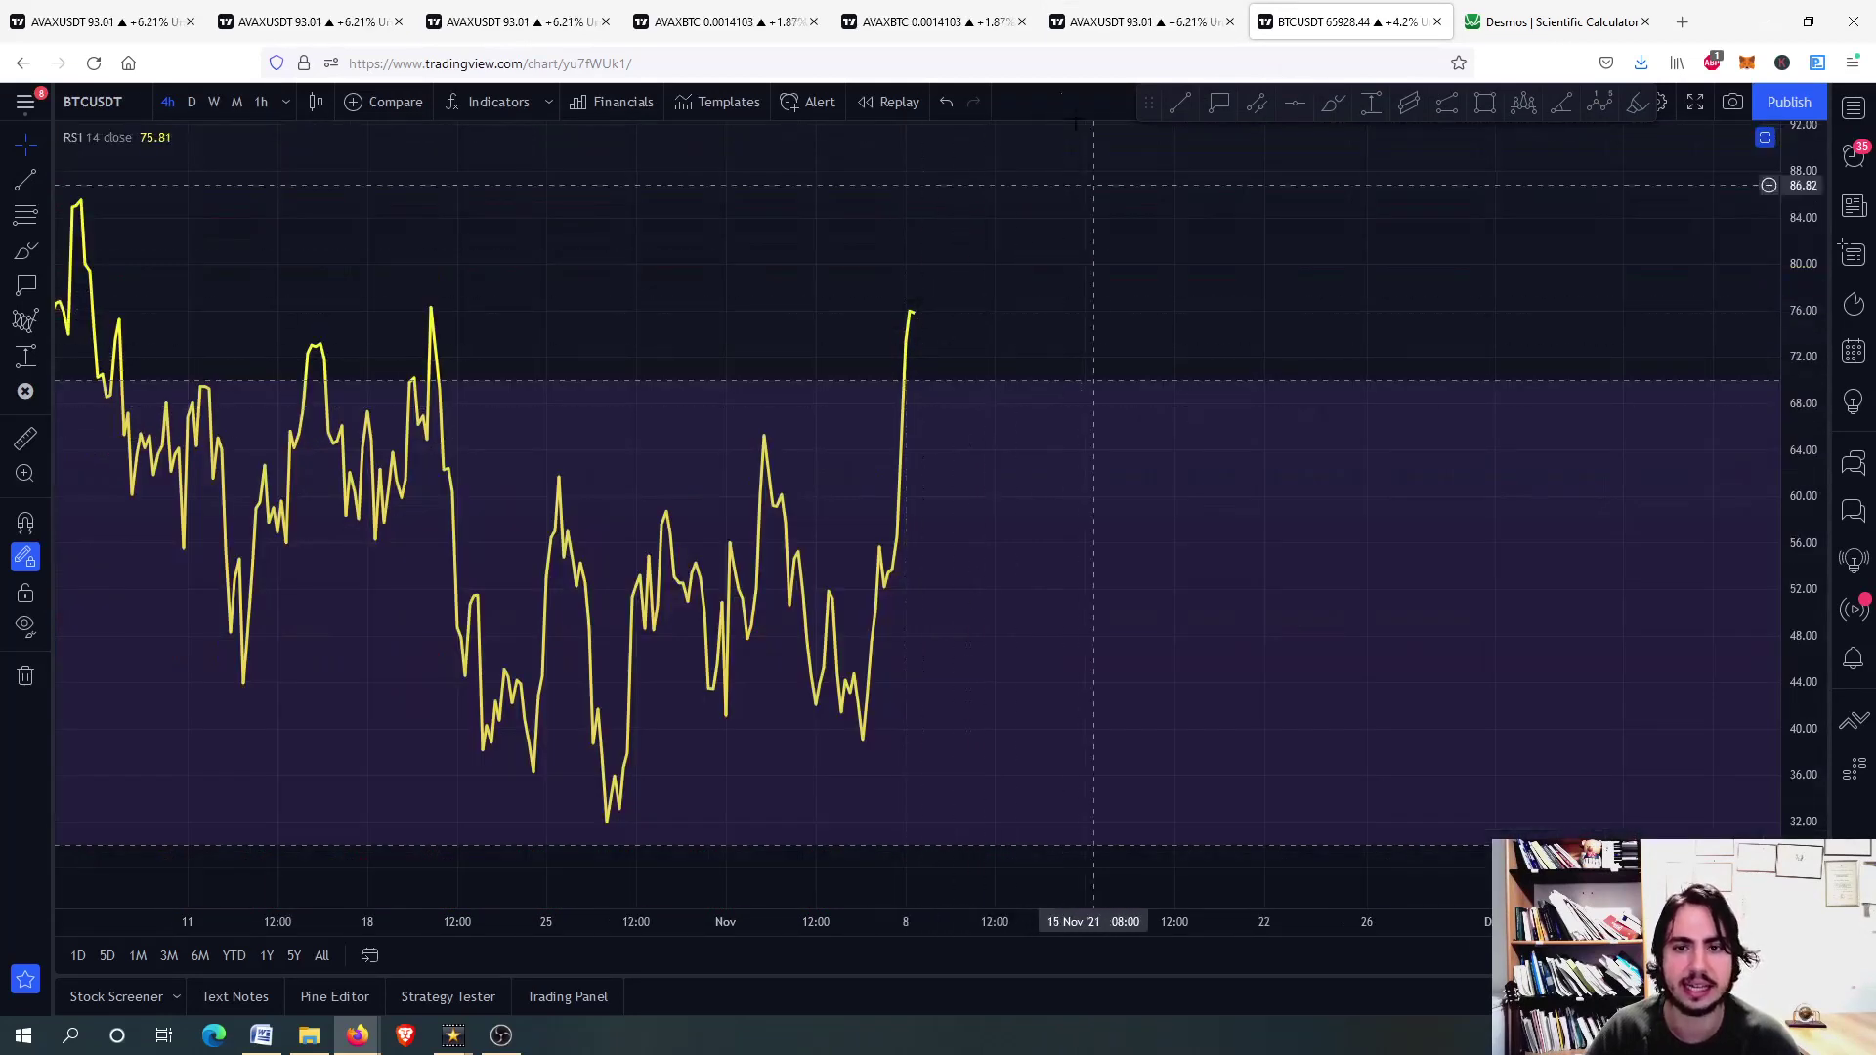